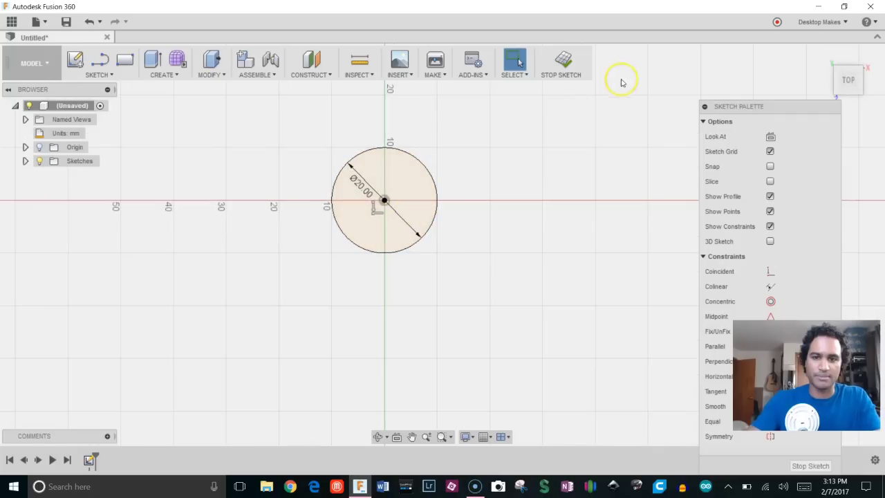
Step: Finish the circle sketch and extrude the 20 mm circular profile upward about 12 mm as a new body
left_click(564, 61)
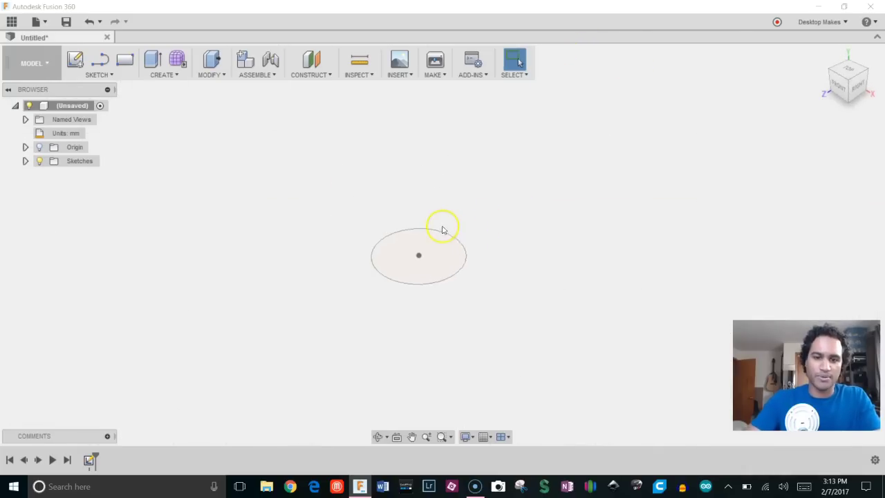
key("e")
left_click(418, 273)
left_click_drag(405, 263, 405, 218)
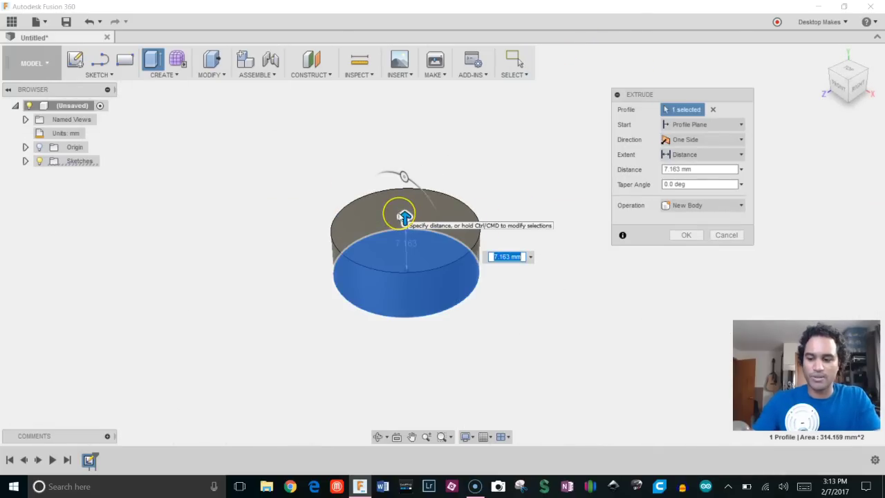
key("Return")
Step: Fillet the cylinder's top edge by nearly its full radius to form a dome, leaving a short straight rim at the base
key("f")
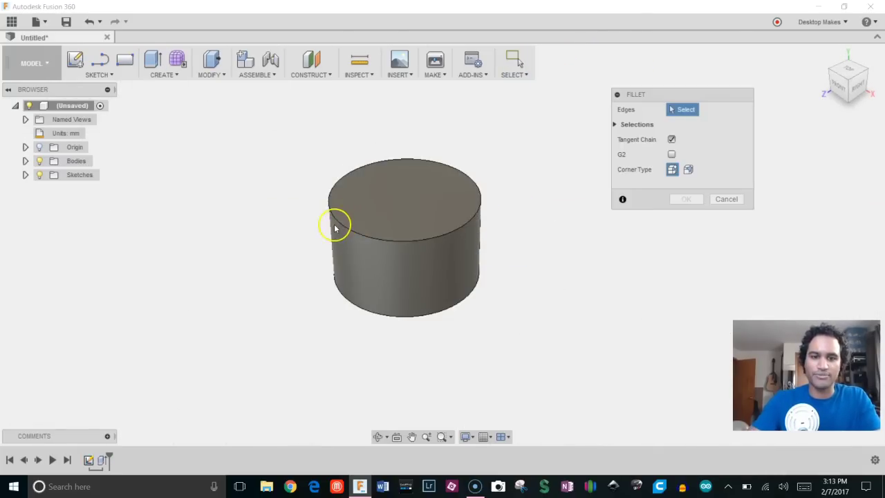
left_click(340, 221)
left_click_drag(336, 217, 347, 222)
key("Return")
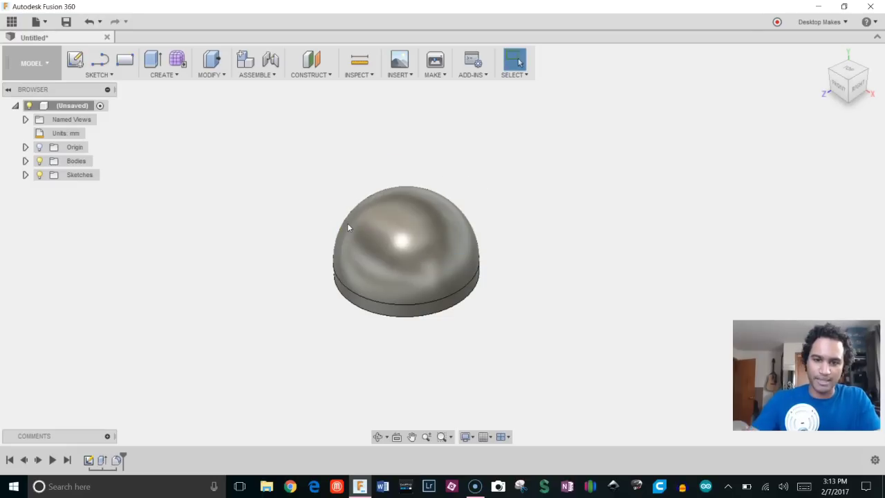
Step: Sketch a 35 mm horizontal line on the front plane from the origin out past the dome and finish the sketch
left_click(97, 75)
left_click(83, 86)
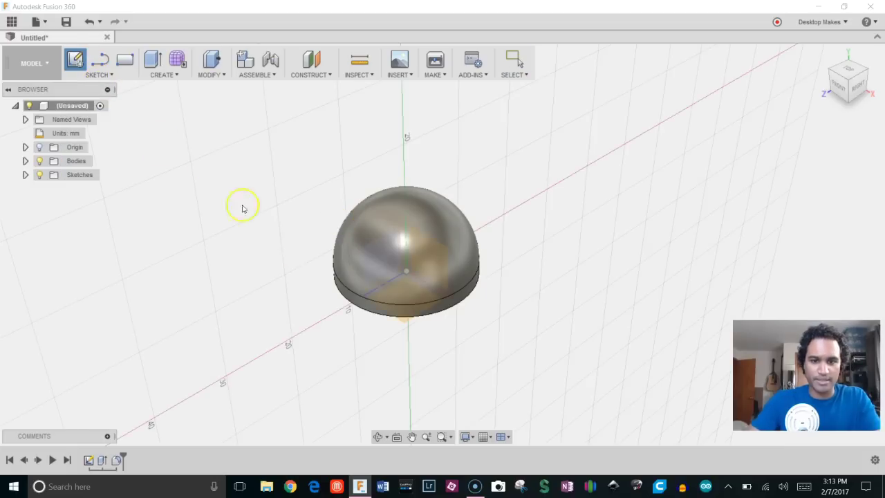
left_click(446, 249)
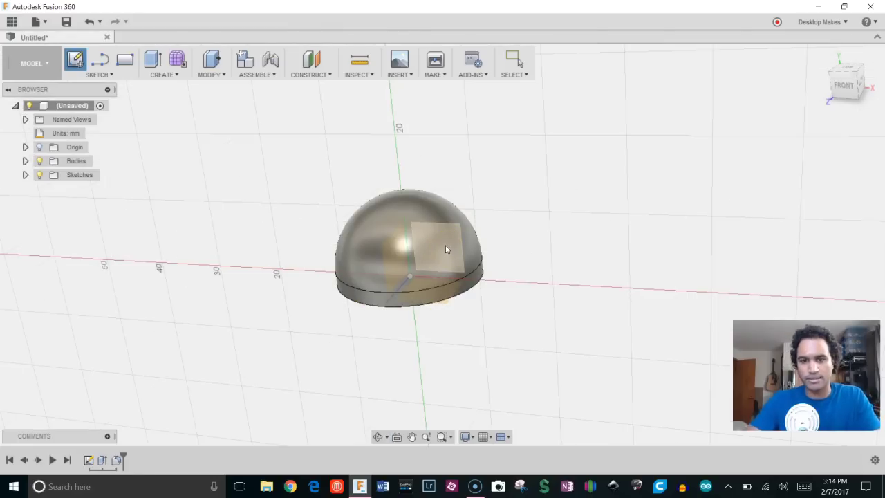
scroll(546, 237, "up", 2)
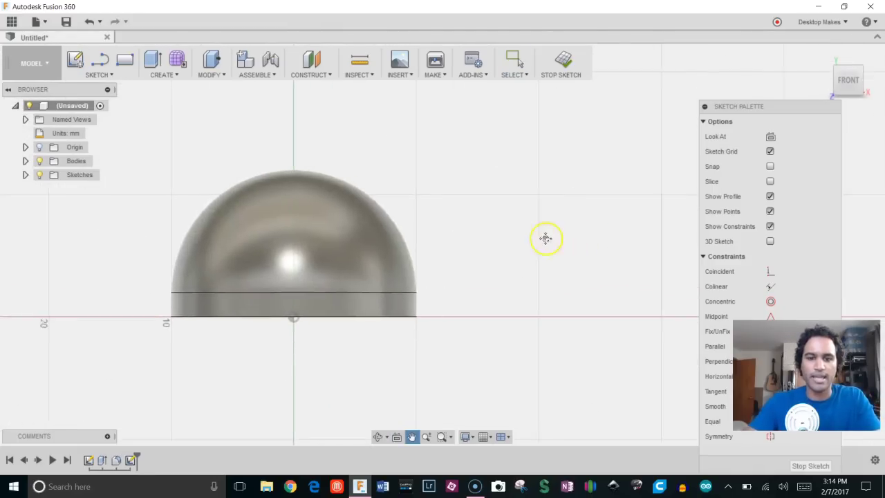
middle_click_drag(546, 237, 447, 237)
scroll(446, 235, "down", 2)
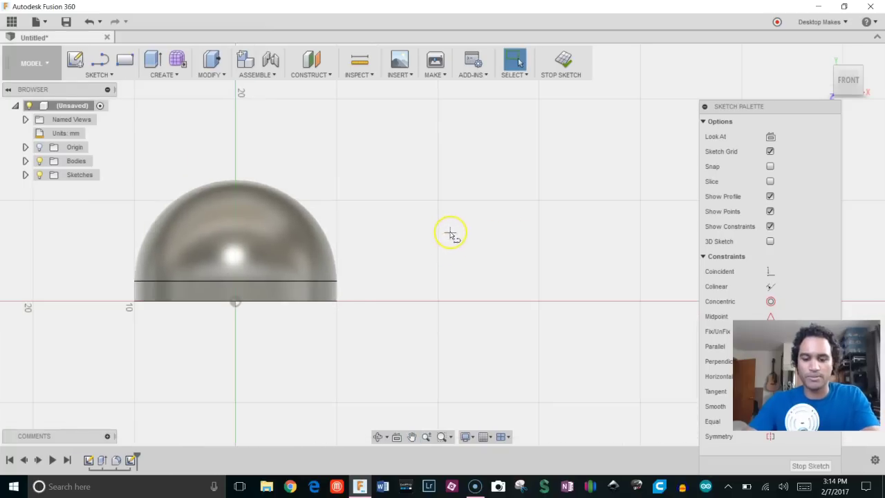
key("l")
left_click(236, 303)
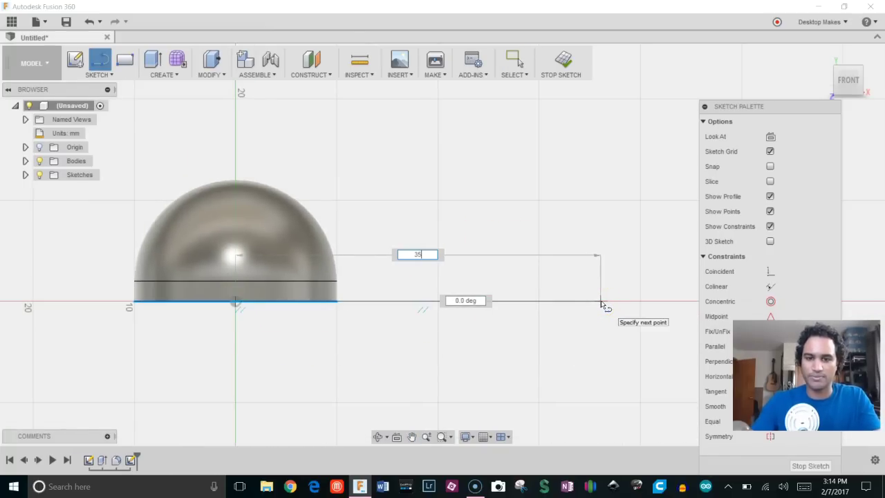
key("Return")
key("Escape")
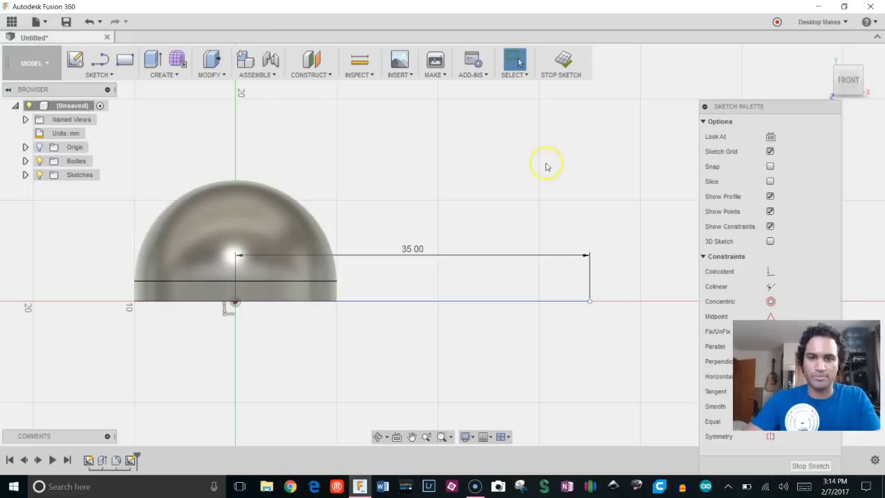
left_click(565, 64)
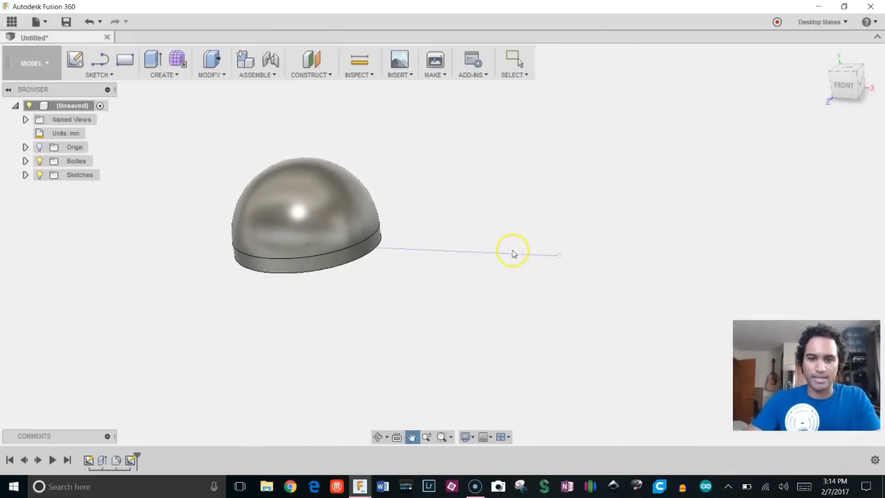
Step: Create a pipe along the 35 mm line with a square section of 0.8 mm as a new body
scroll(514, 251, "up", 4)
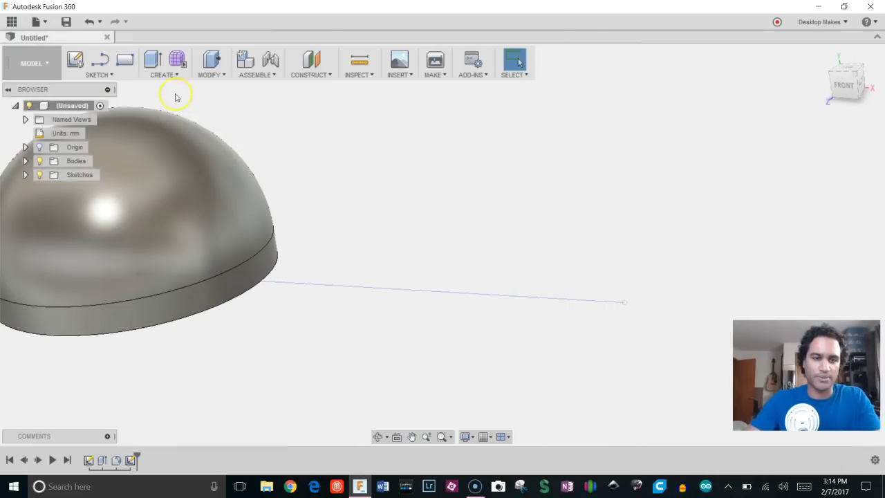
left_click(175, 75)
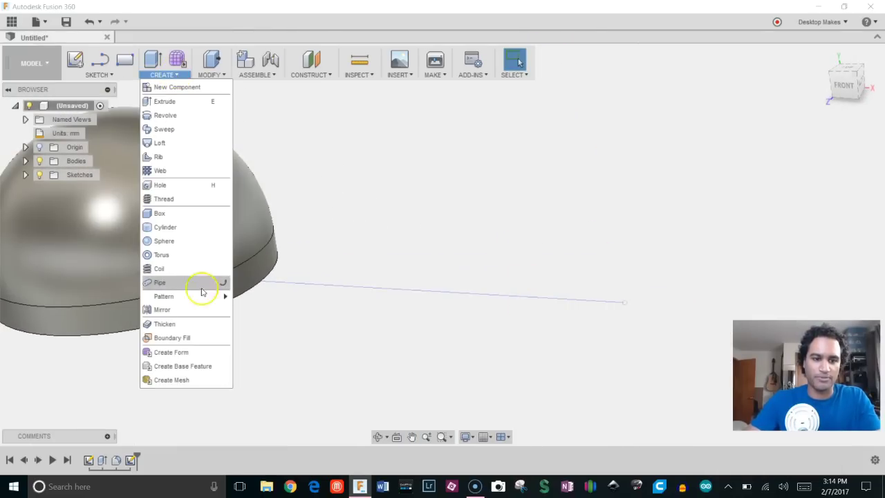
mouse_move(200, 297)
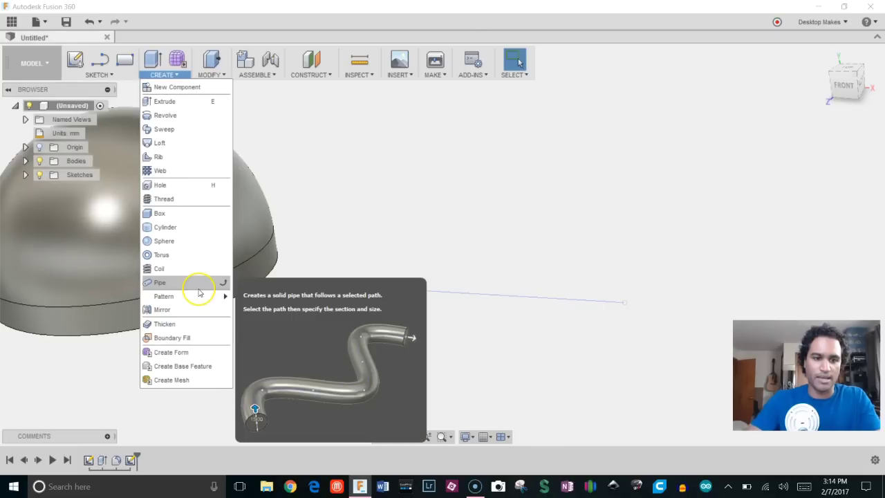
left_click(198, 282)
left_click(462, 297)
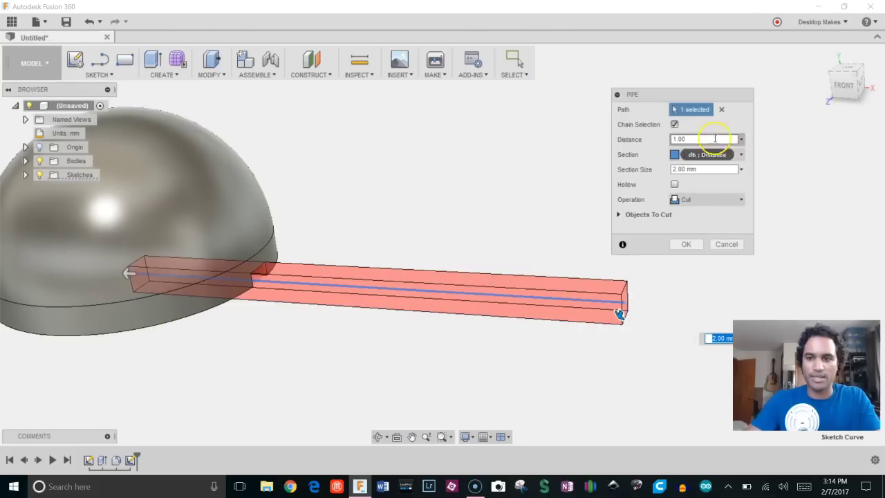
left_click(715, 156)
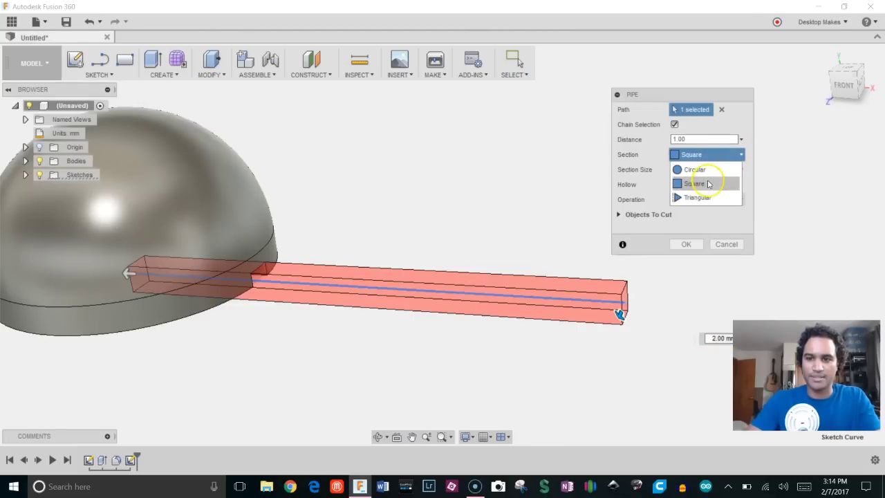
left_click(707, 183)
left_click(701, 169)
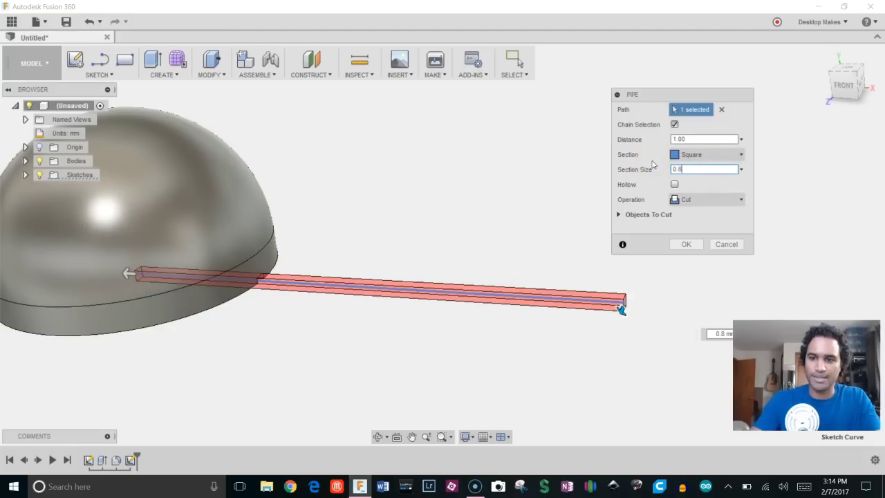
left_click(685, 199)
left_click(694, 253)
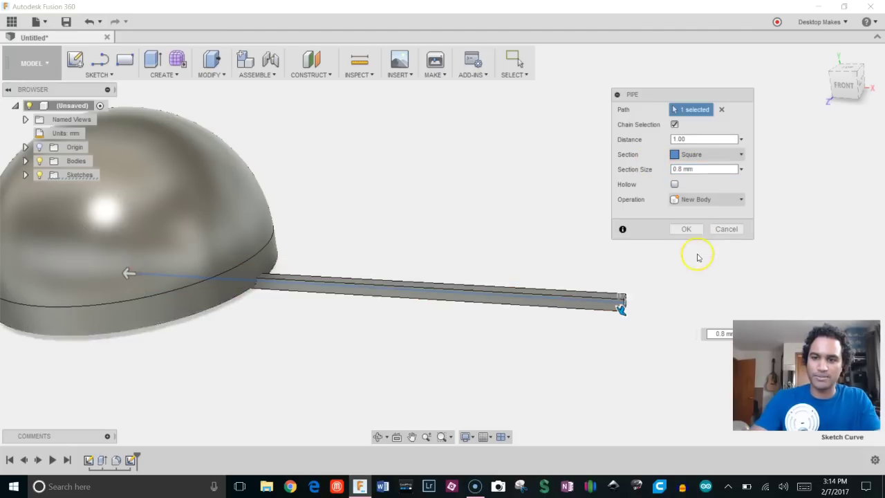
left_click(692, 229)
Step: Examine the square bar from the side and below, including its end face and where it meets the dome
scroll(652, 307, "up", 3)
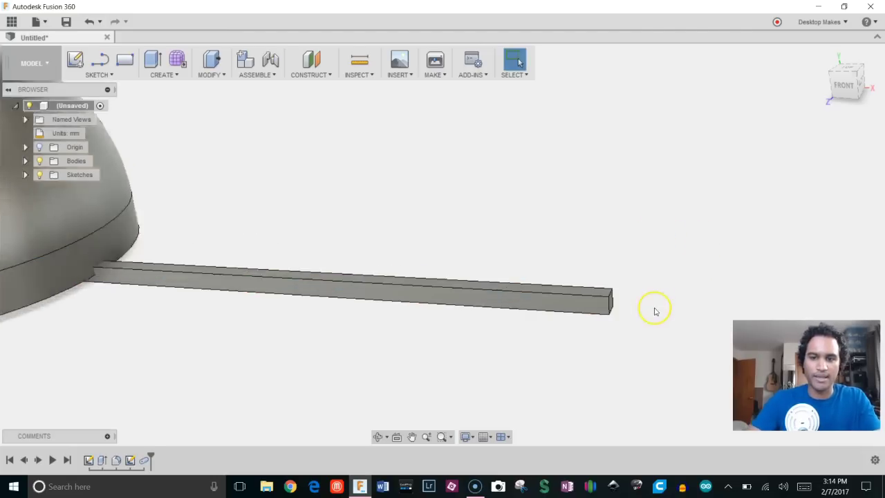
middle_click_drag(653, 306, 707, 152)
key("Escape")
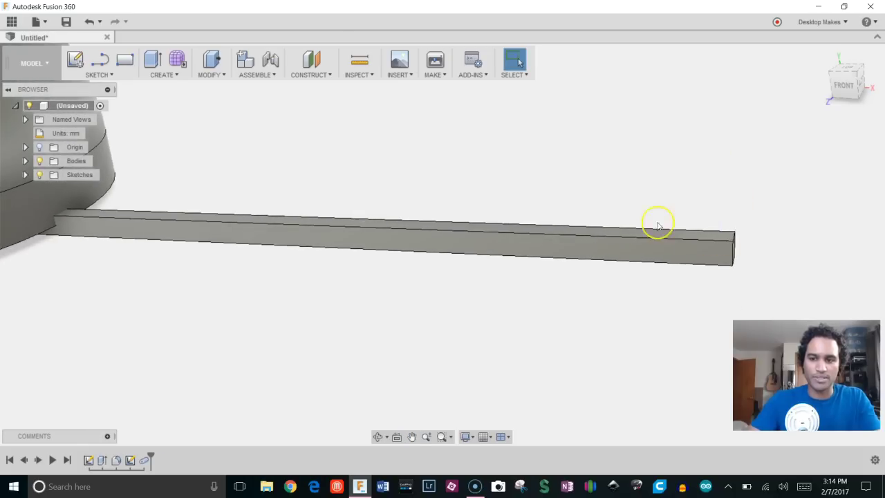
scroll(651, 216, "down", 2)
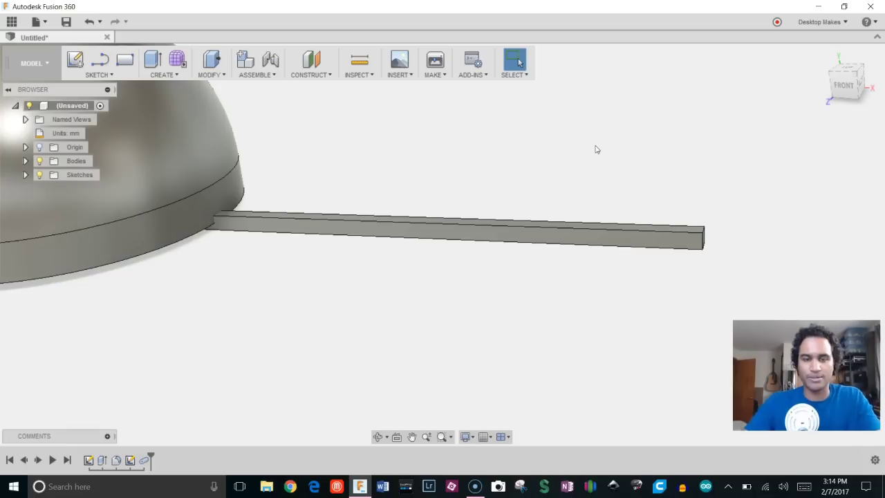
scroll(581, 169, "down", 3)
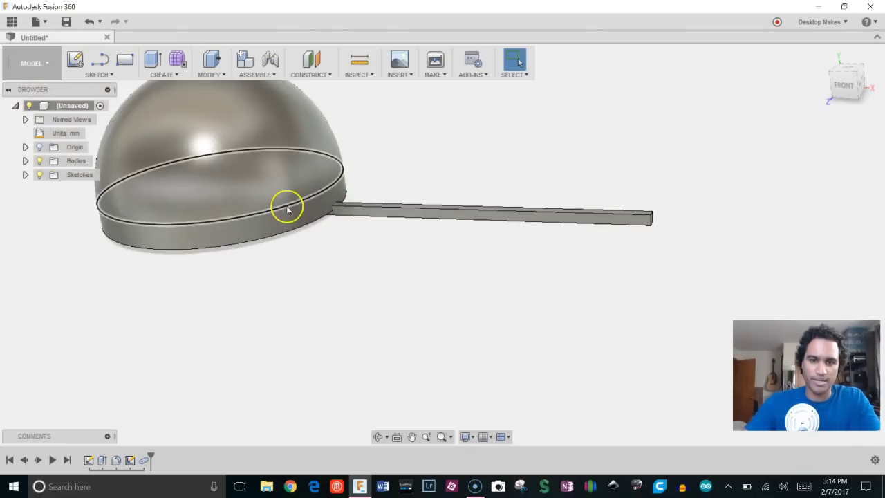
scroll(415, 187, "up", 2)
scroll(484, 192, "down", 2)
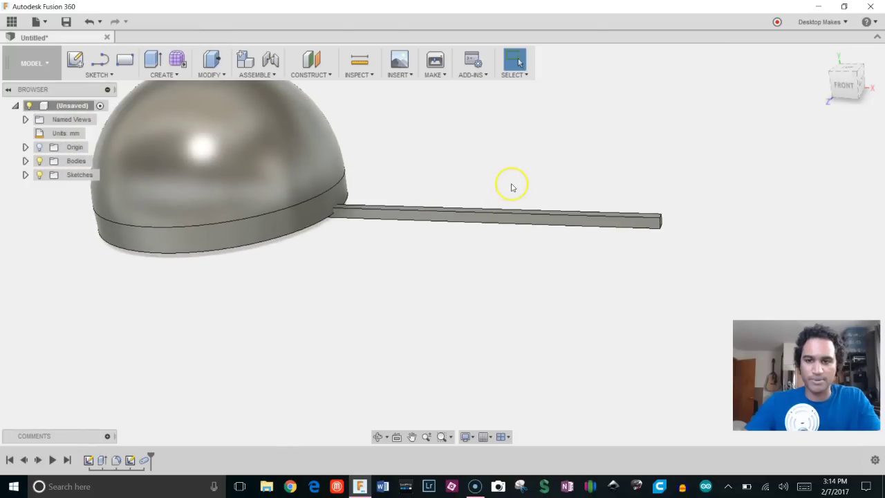
middle_click_drag(542, 184, 507, 186, "shift")
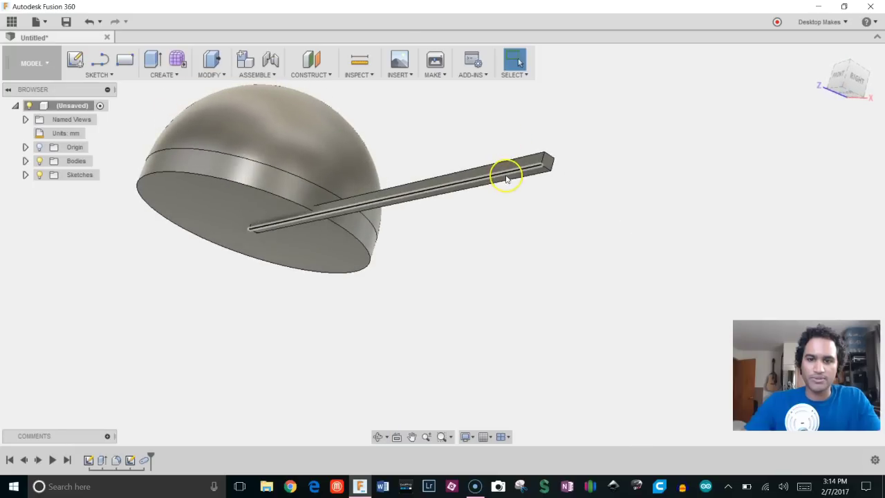
scroll(510, 162, "up", 2)
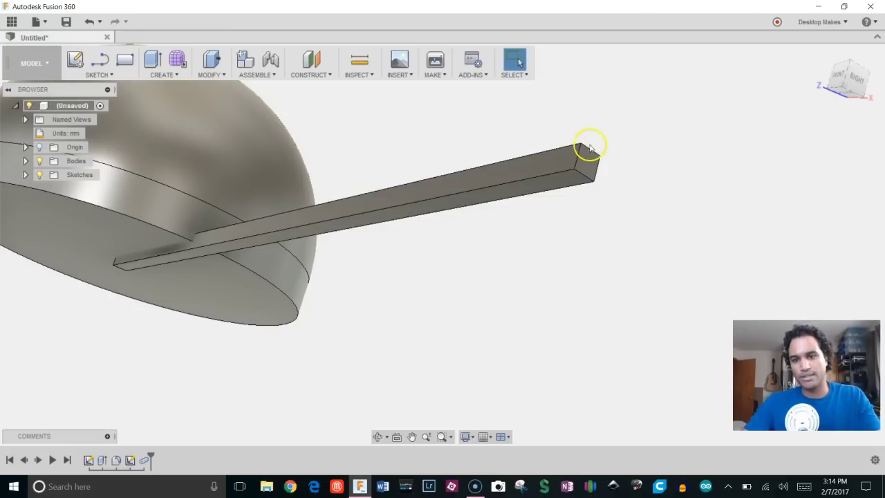
scroll(585, 151, "up", 2)
scroll(585, 151, "up", 2)
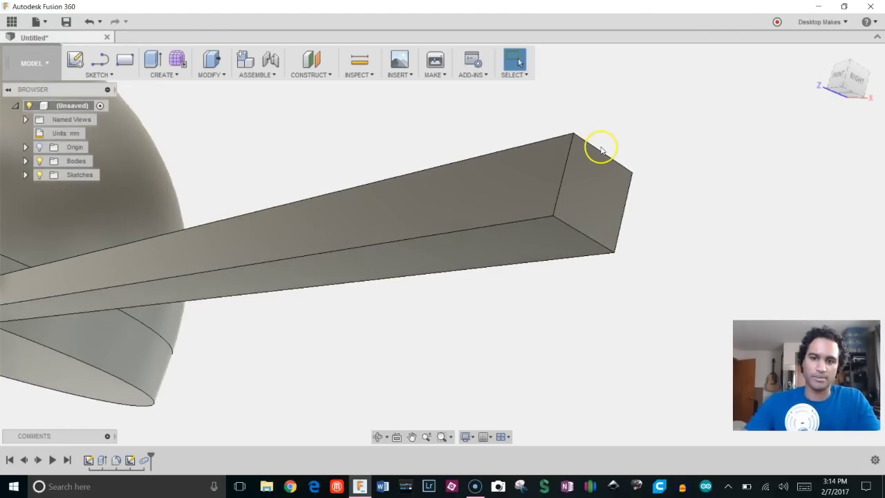
Step: Start an extrude cut from the bar's underside face with a distance of -0.5 mm
scroll(633, 159, "down", 3)
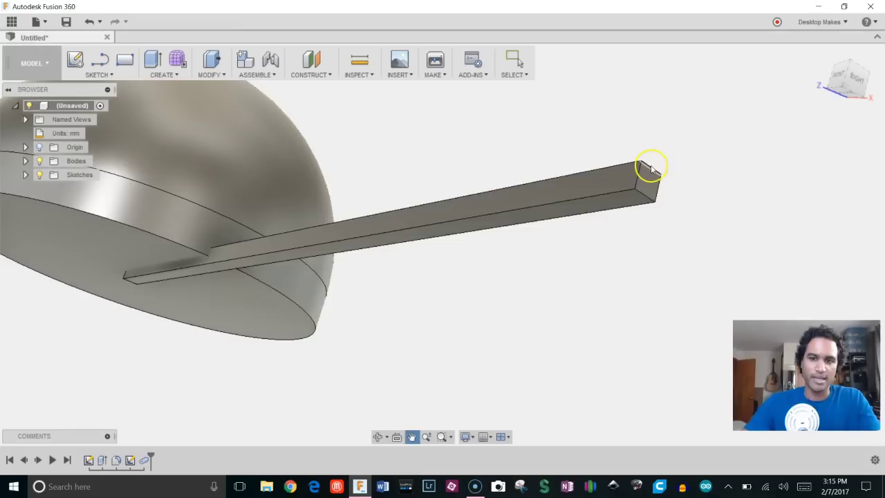
key("e")
left_click(554, 207)
left_click_drag(553, 214, 558, 209)
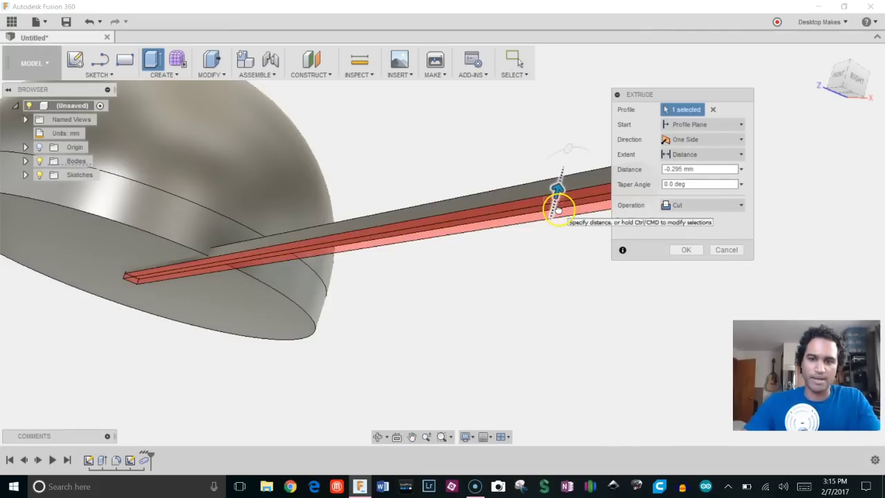
middle_click_drag(563, 217, 494, 252)
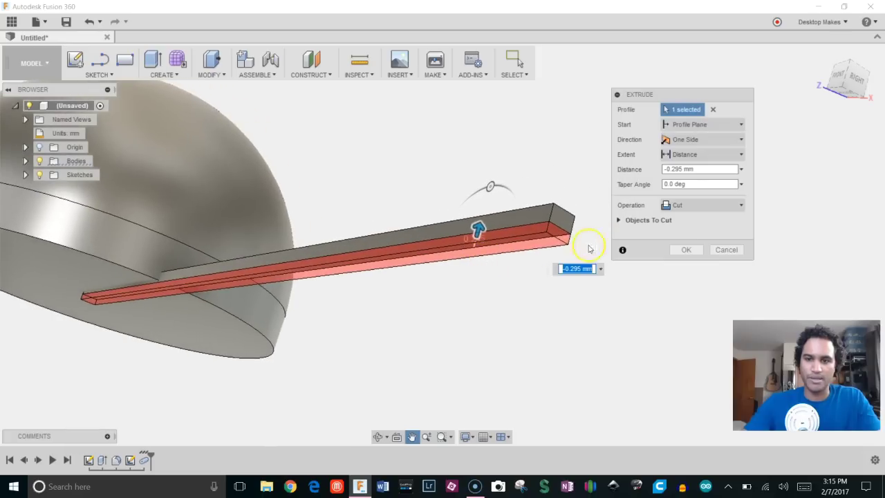
left_click(695, 169)
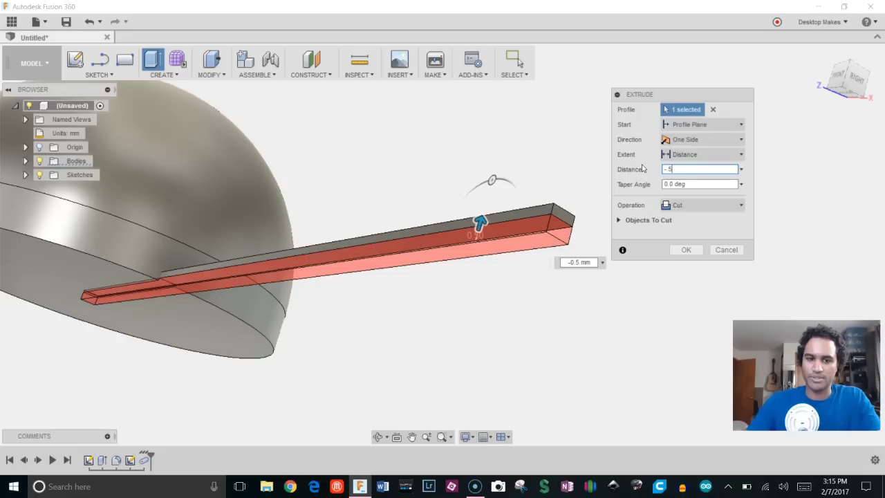
Step: Exclude the dome (Body1) from the objects to cut and apply the cut to the bar only
left_click(620, 220)
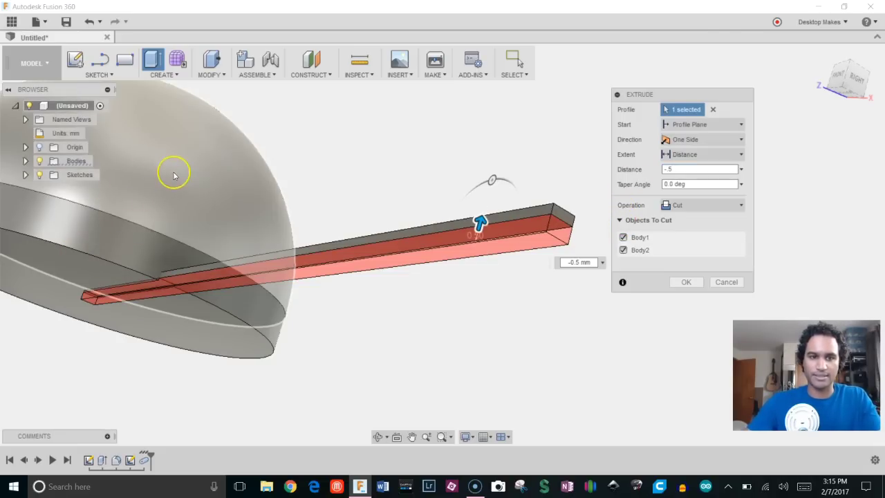
left_click(625, 239)
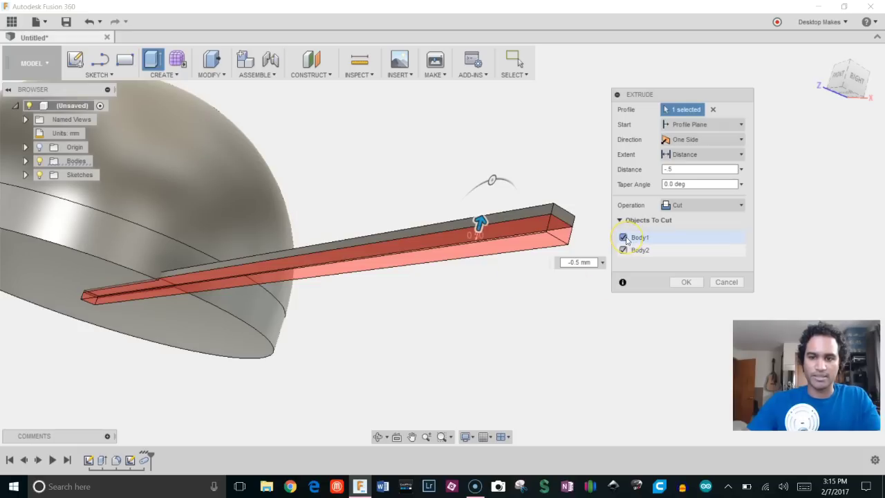
left_click(685, 281)
middle_click_drag(439, 277, 322, 231)
key("Escape")
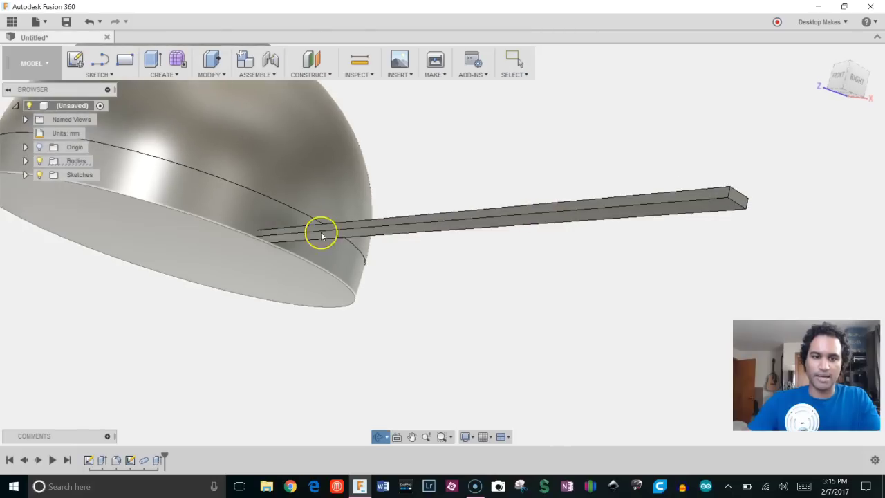
scroll(316, 348, "down", 3)
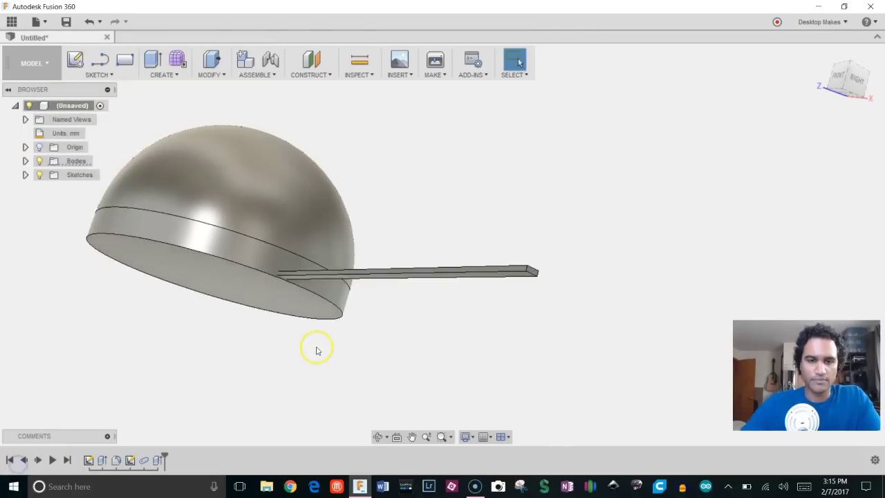
middle_click_drag(316, 348, 364, 339, "shift")
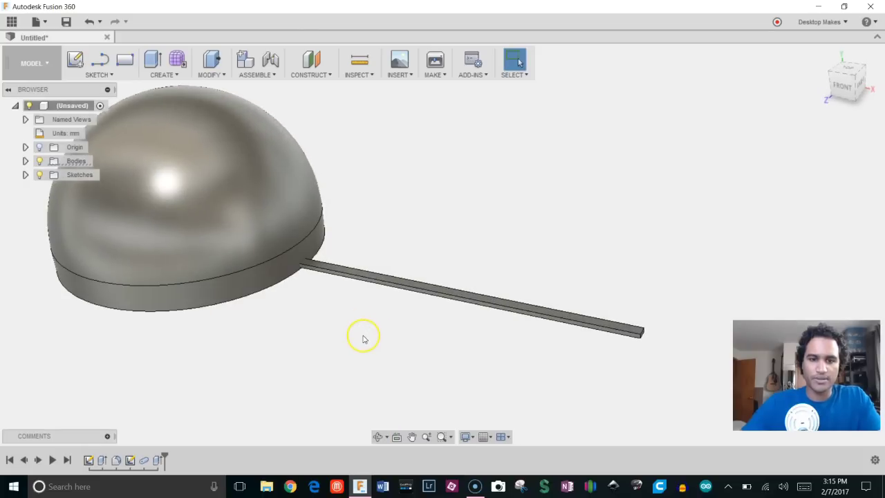
Step: Start a rectangular pattern of bodies with the thin bar as the object and the vertical axis as the direction
scroll(415, 289, "up", 4)
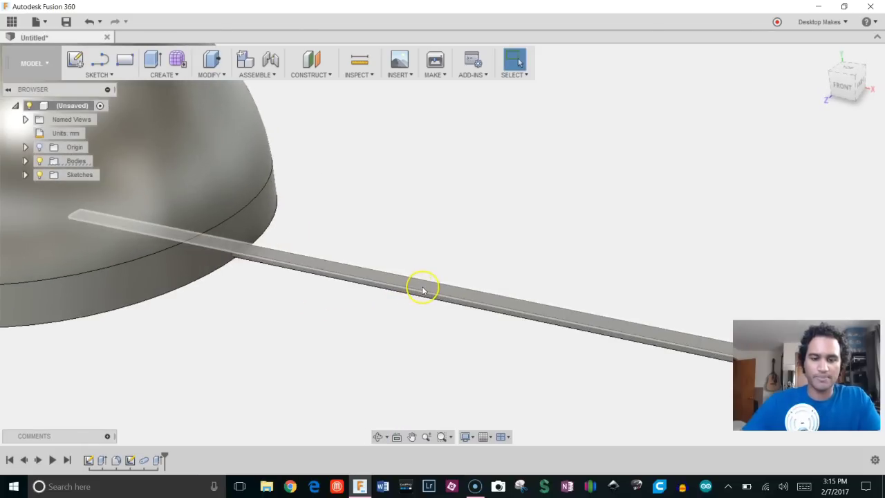
scroll(415, 288, "down", 3)
middle_click_drag(340, 263, 148, 132, "shift")
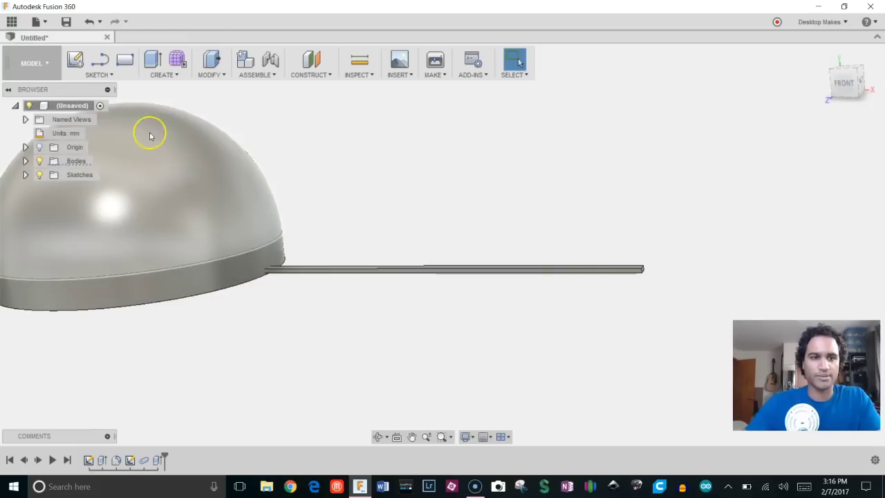
left_click(166, 75)
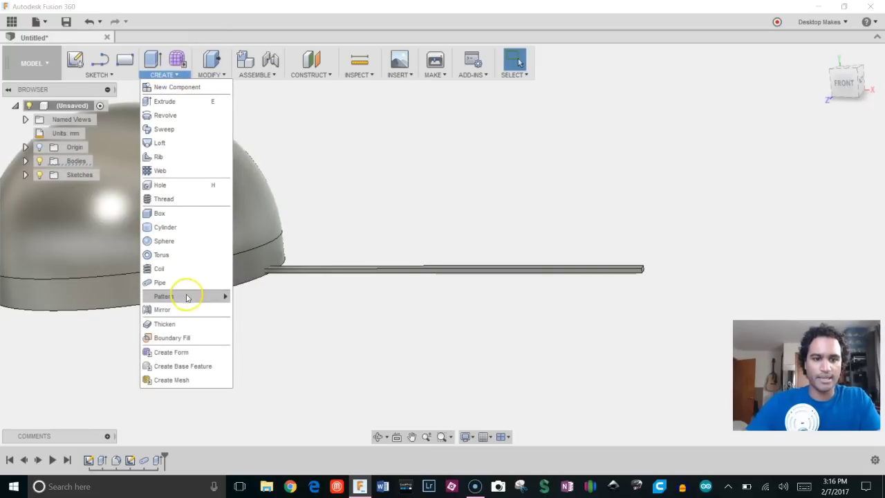
mouse_move(190, 299)
left_click(277, 298)
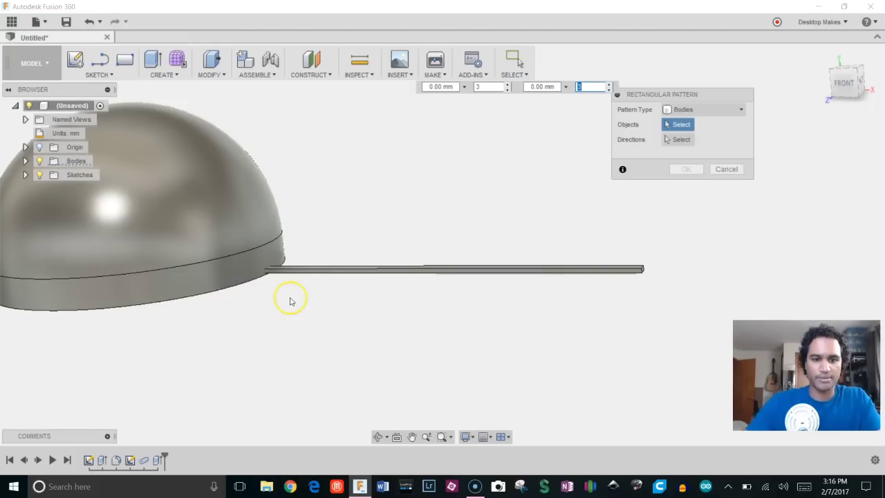
left_click(405, 270)
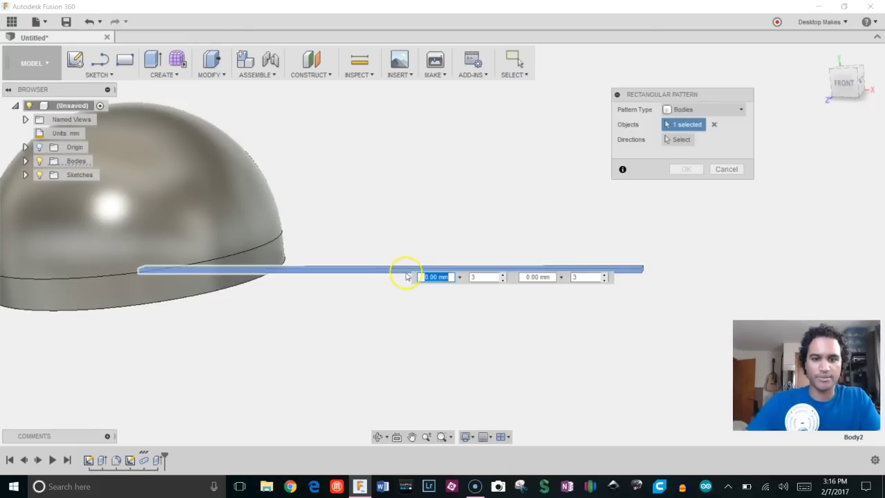
left_click(711, 112)
left_click(711, 112)
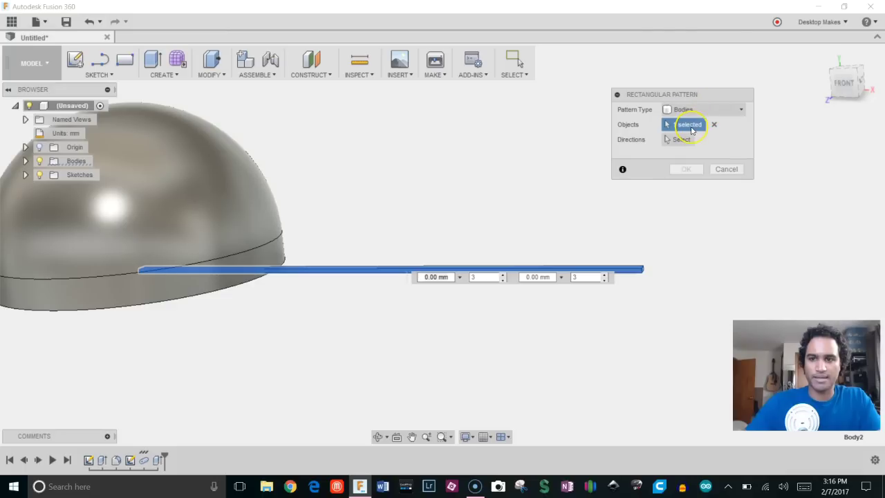
left_click(682, 142)
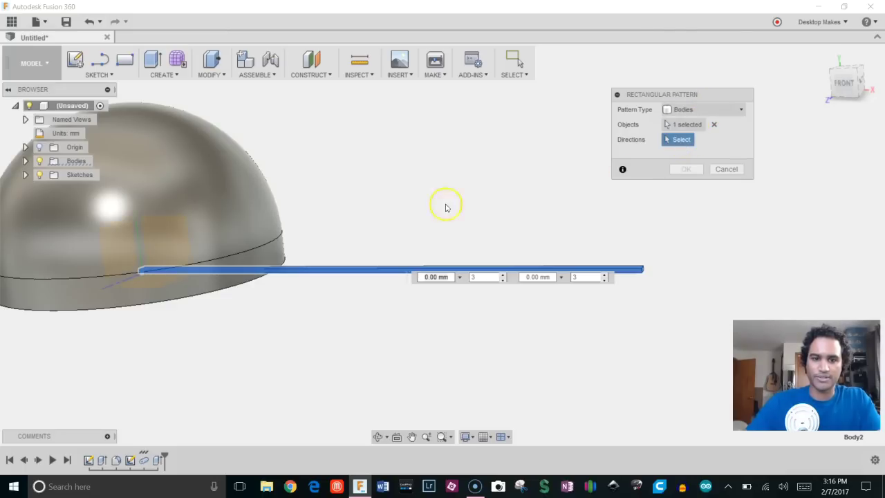
middle_click_drag(447, 203, 198, 263, "shift")
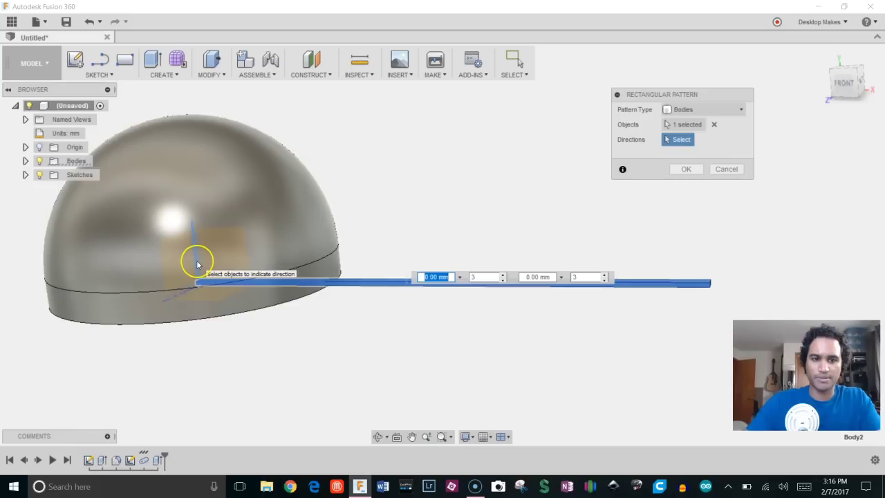
left_click(196, 253)
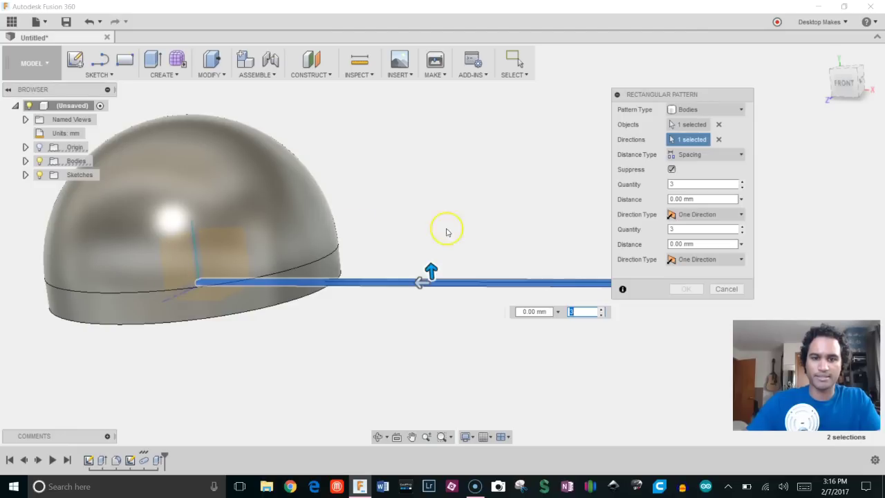
Step: Try spreading the bar copies upward with a spacing of about 5.24 mm, using the Spacing distance type
left_click_drag(431, 258, 533, 182)
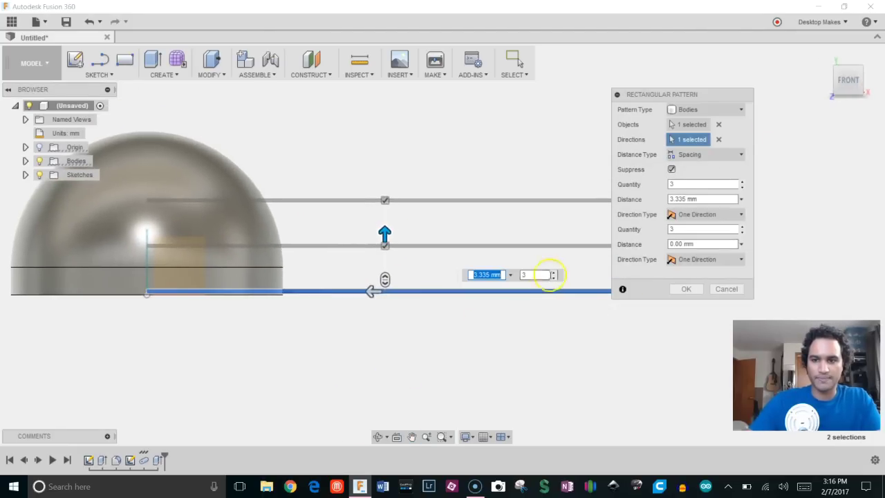
key("Tab")
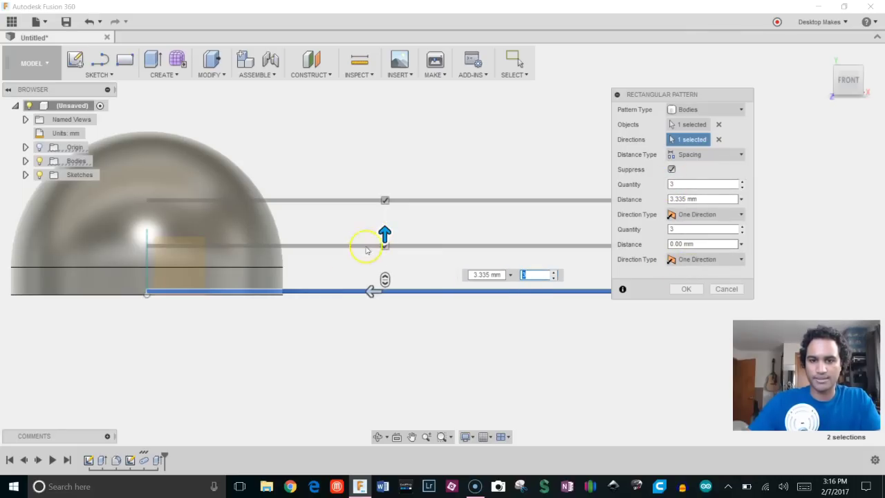
left_click_drag(384, 233, 417, 208)
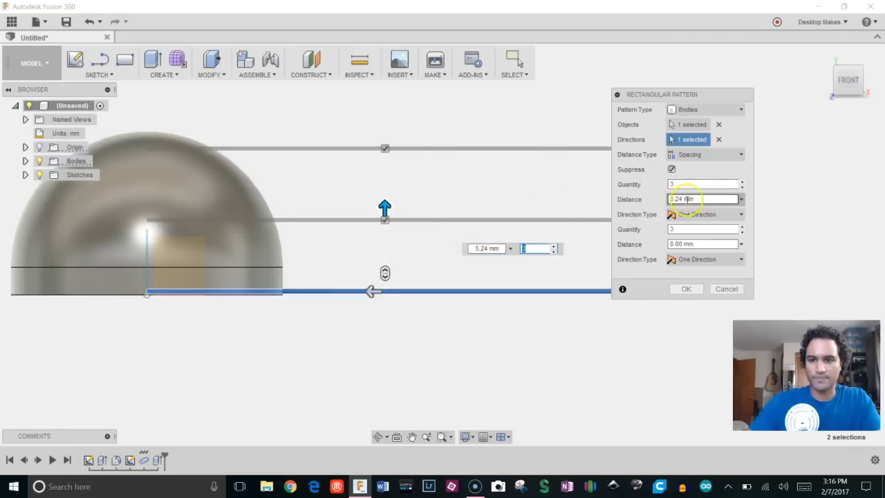
left_click(705, 158)
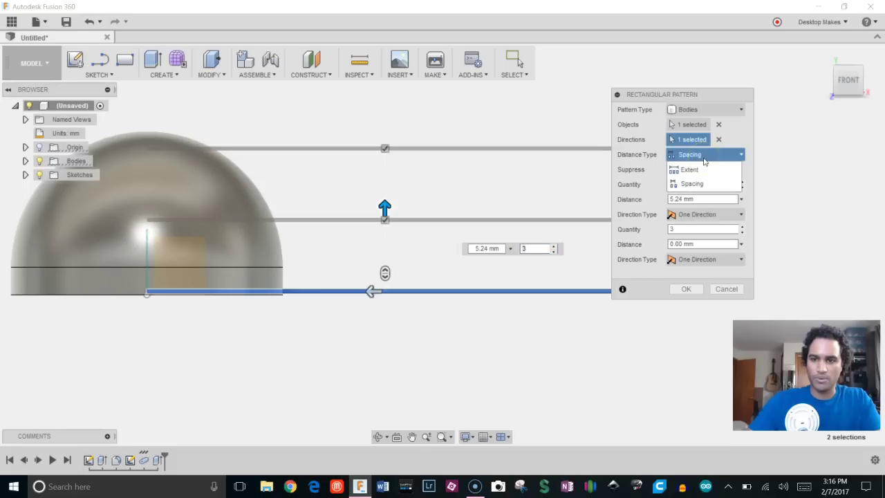
left_click(697, 184)
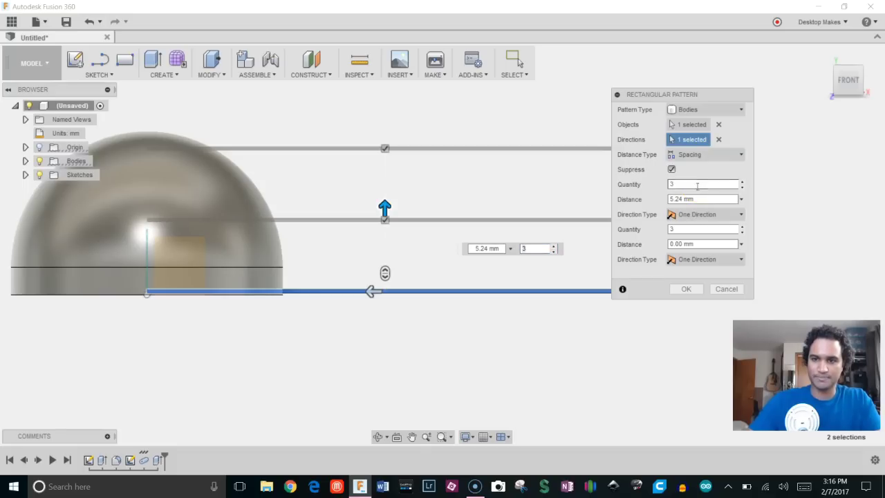
Step: Set the vertical pattern to 10 bars spaced 0.8 mm apart and apply it
left_click(702, 200)
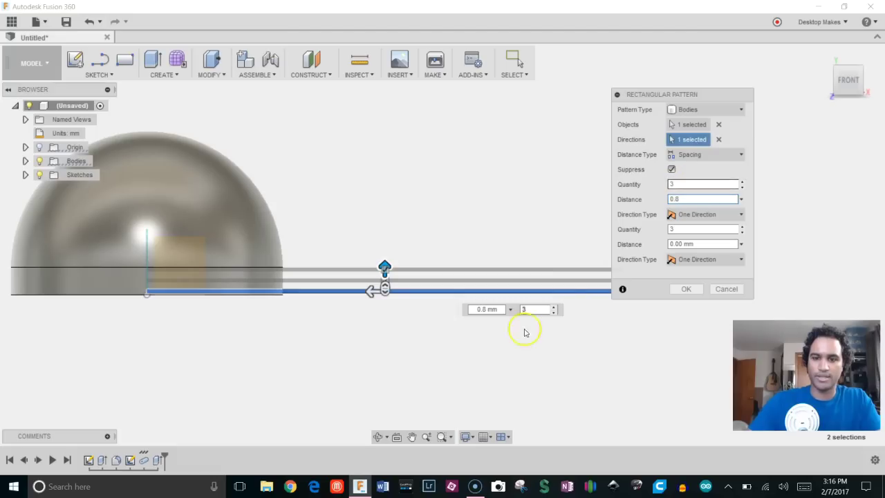
left_click(555, 307)
left_click(555, 308)
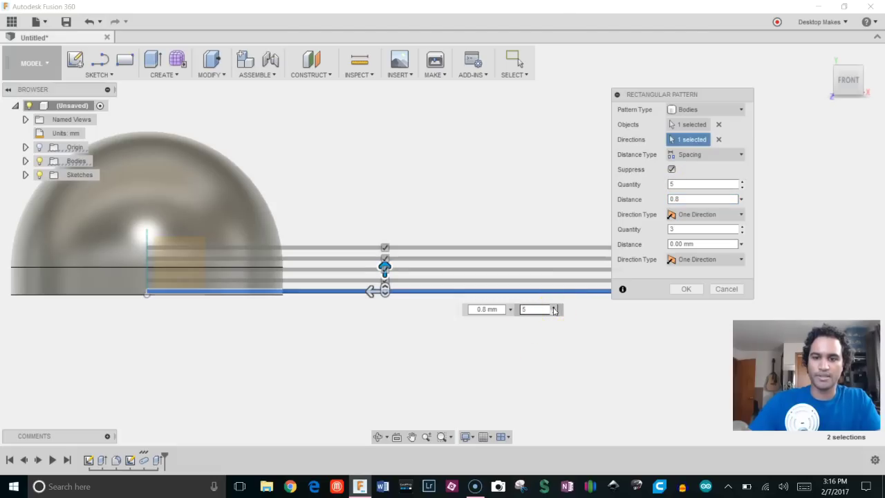
left_click(554, 308)
left_click(555, 308)
left_click(554, 308)
left_click(554, 308)
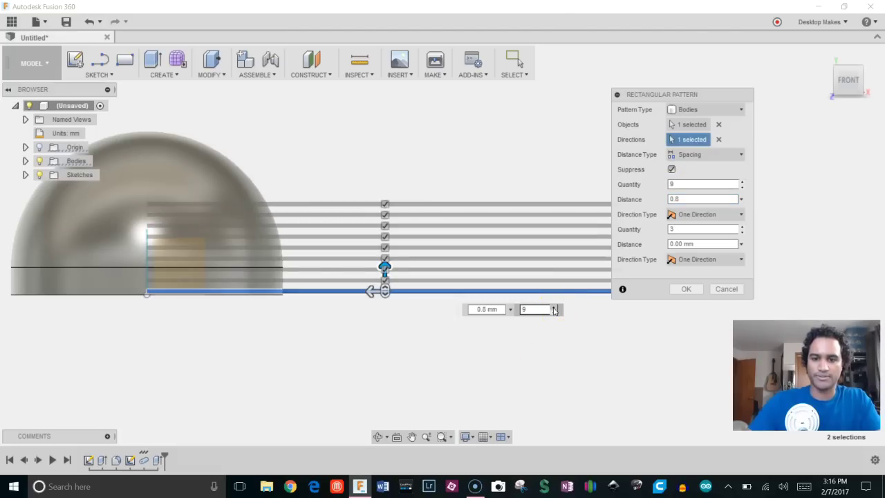
left_click(554, 308)
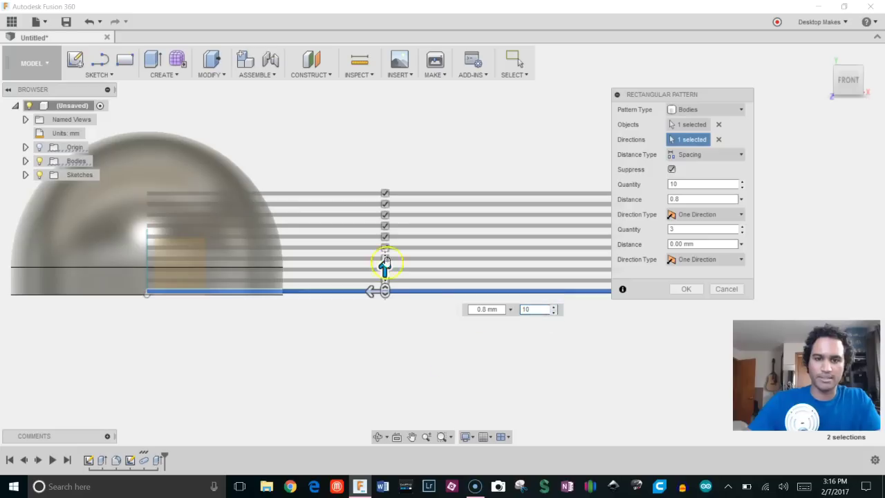
left_click(686, 289)
Step: Create a new sketch on the vertical origin plane facing the front view
scroll(692, 284, "down", 2)
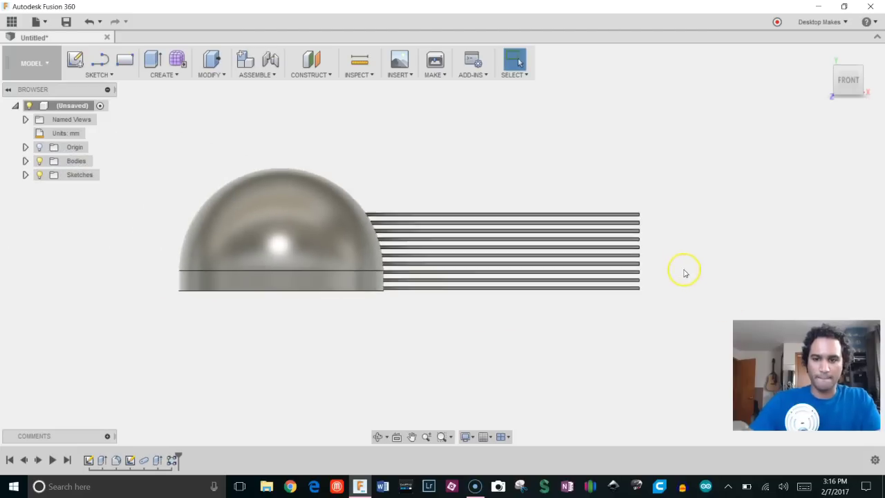
scroll(684, 242, "up", 2)
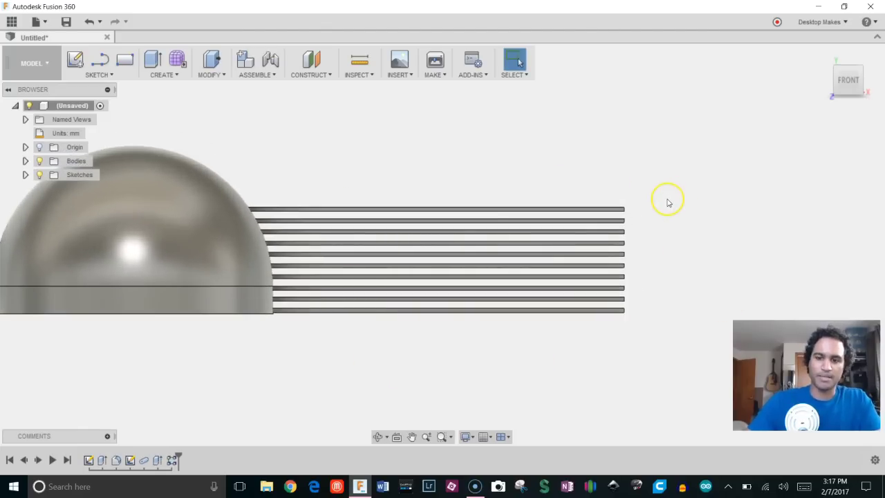
middle_click_drag(667, 201, 669, 206)
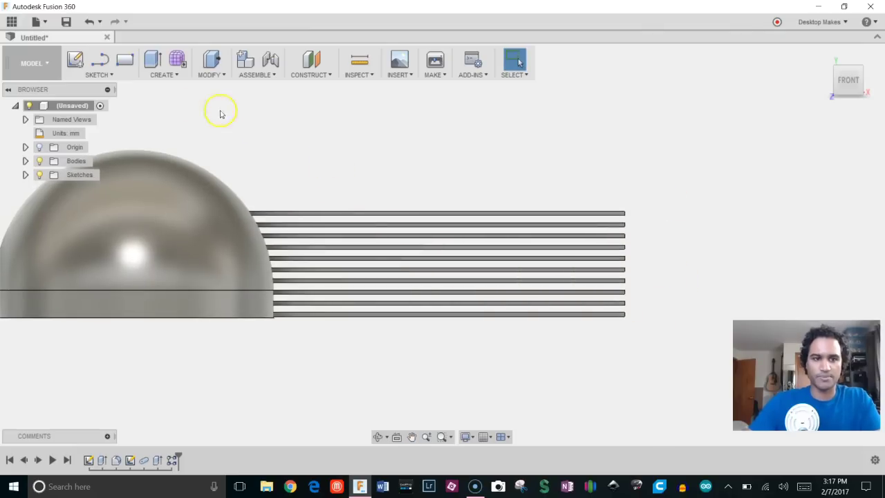
left_click(99, 75)
left_click(90, 88)
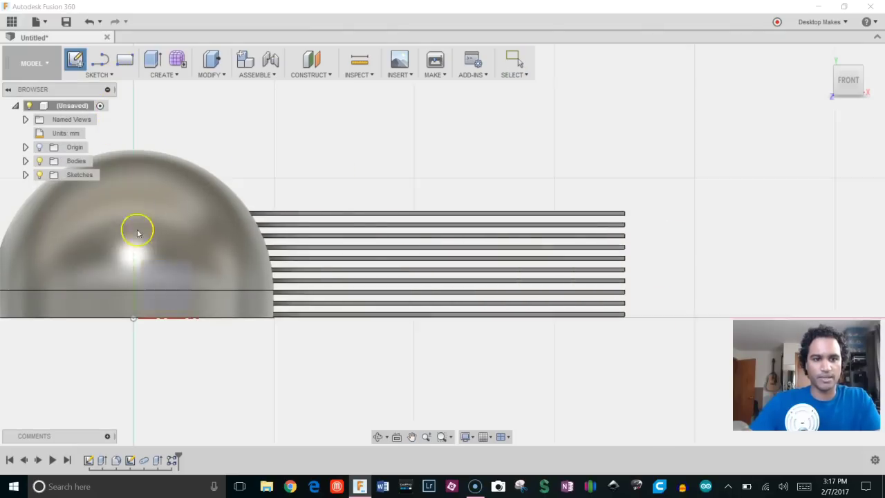
left_click(166, 276)
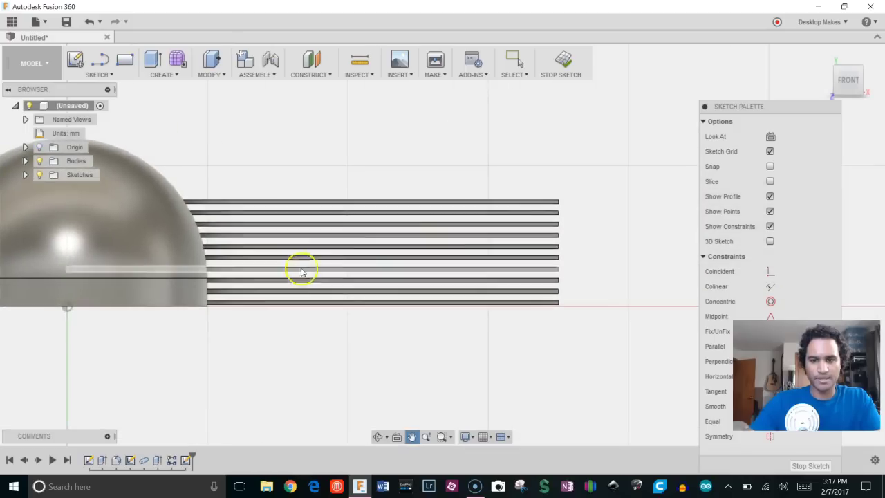
Step: Sketch a 3-point arc from beyond the lowest bar's free end, curving up across the bars to a point above the top bar
key("s")
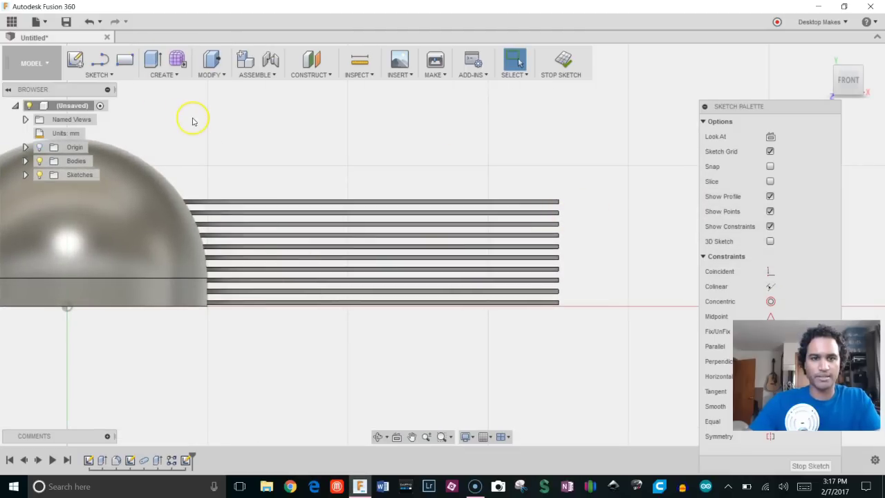
left_click(109, 75)
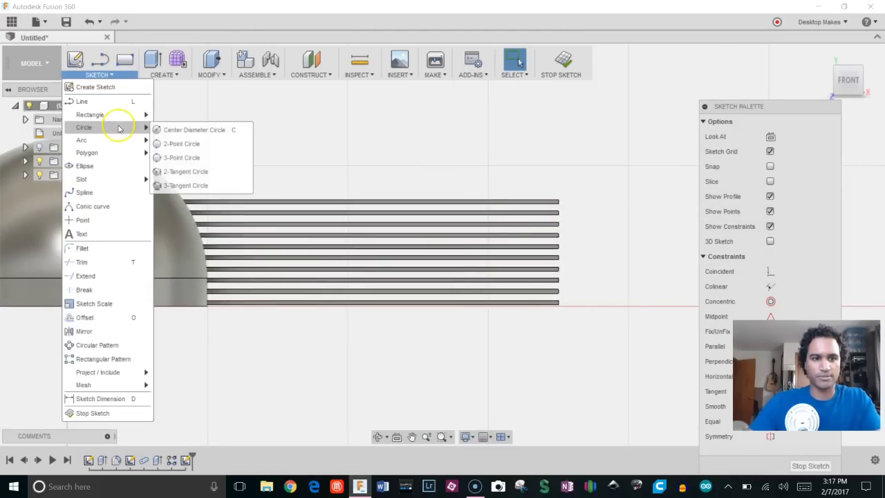
mouse_move(118, 141)
left_click(183, 156)
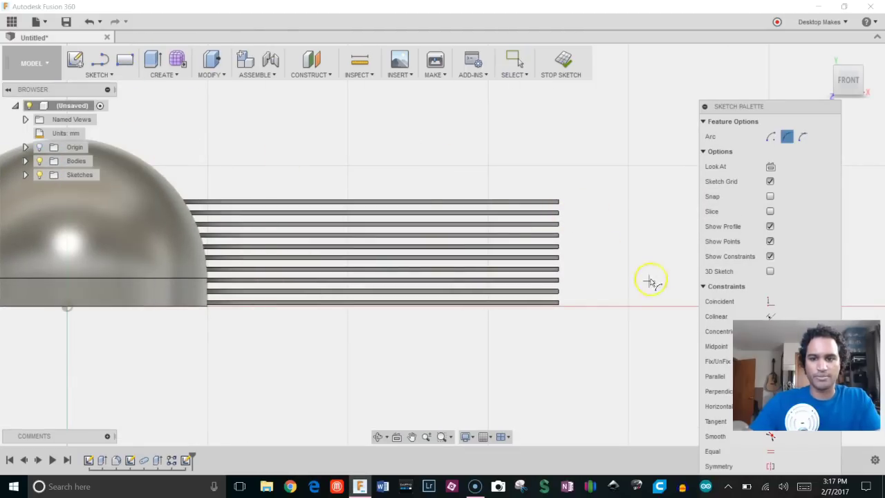
left_click(646, 301)
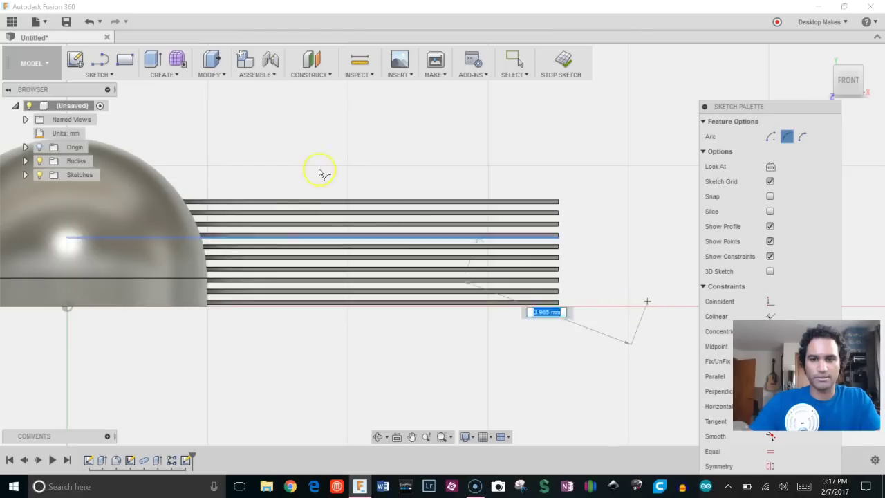
key("Escape")
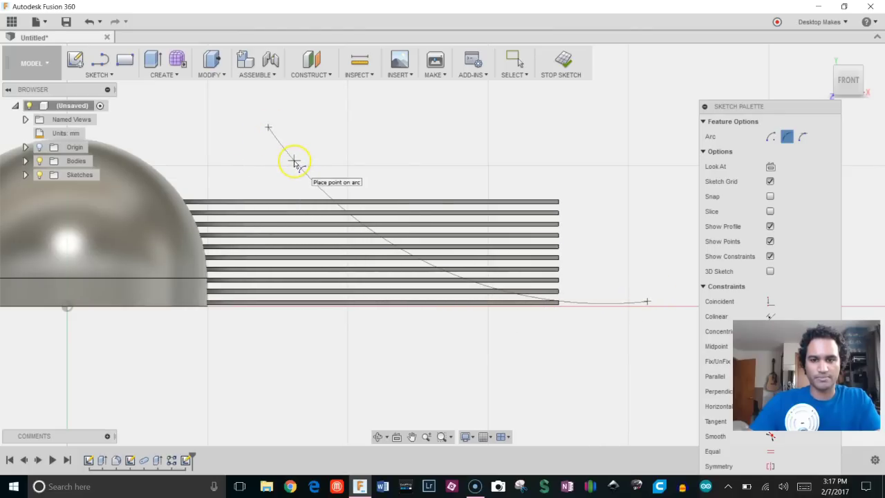
left_click(294, 162)
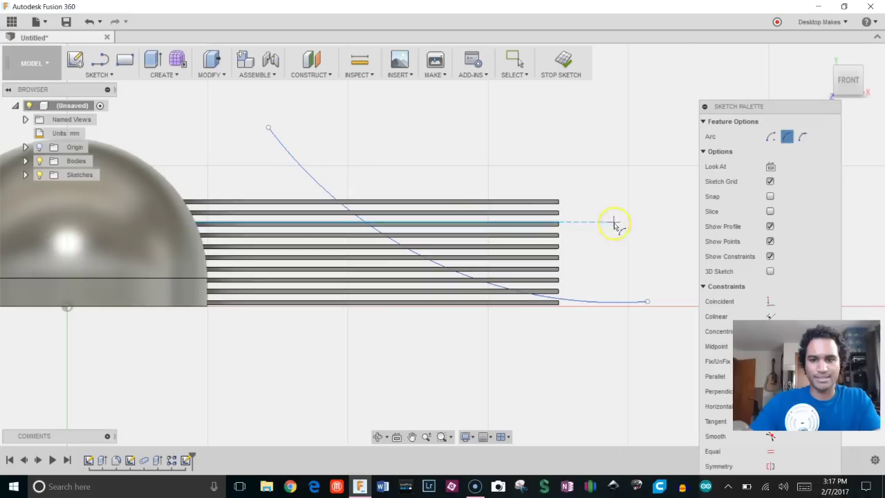
key("Escape")
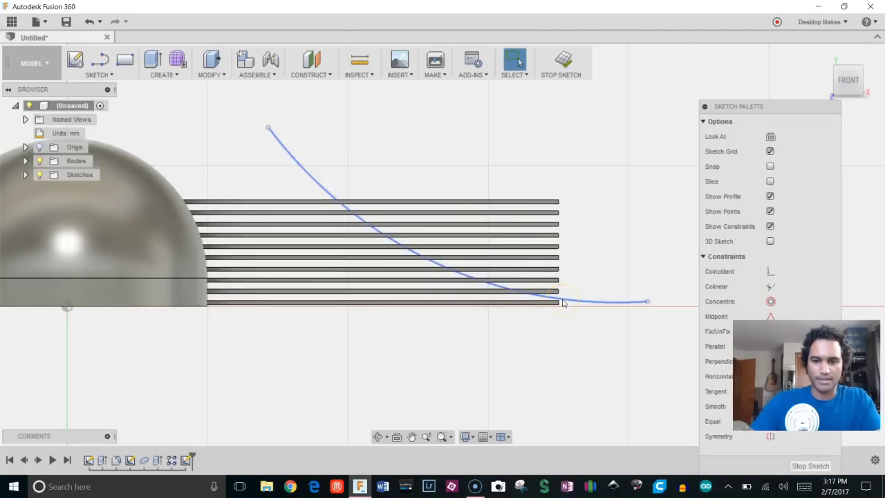
Step: Move the arc's upper endpoint away from the dome so the curve crosses the bars farther out
scroll(559, 300, "up", 3)
scroll(556, 298, "down", 2)
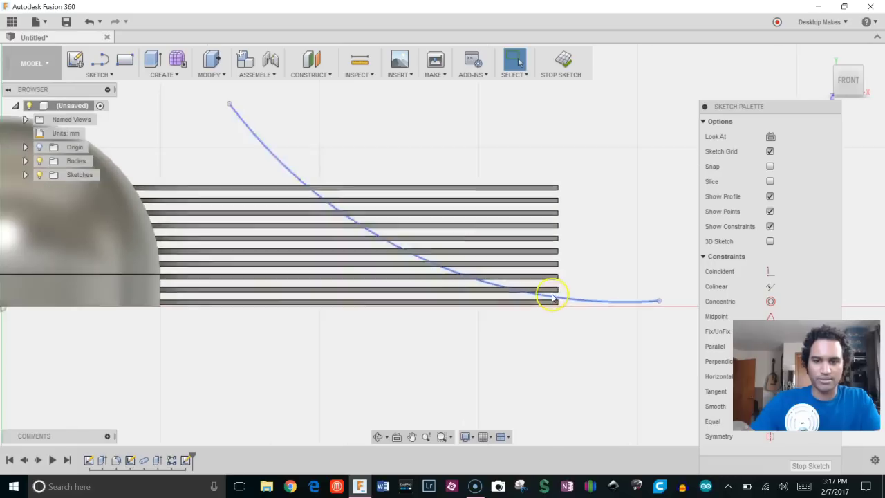
scroll(553, 299, "down", 1)
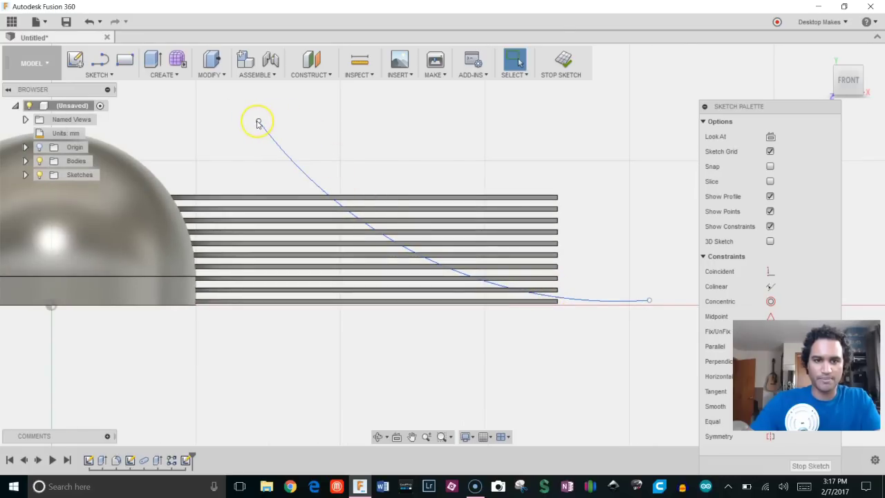
left_click_drag(257, 122, 328, 125)
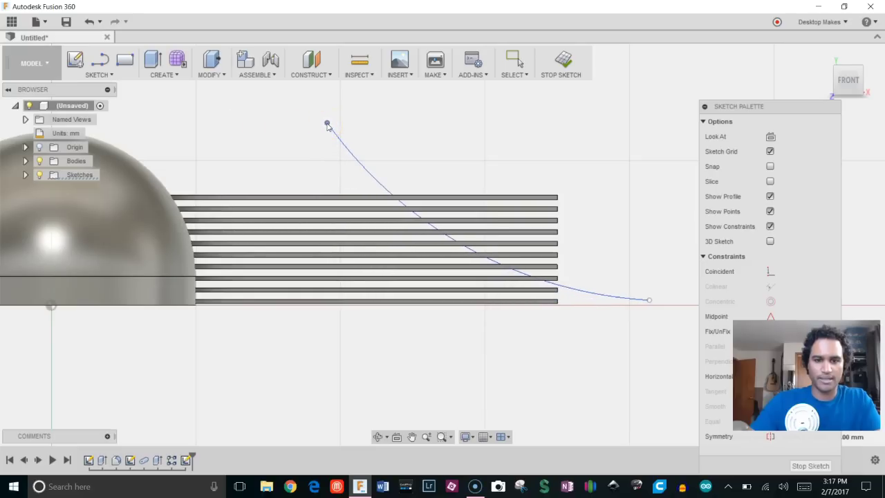
left_click(223, 171)
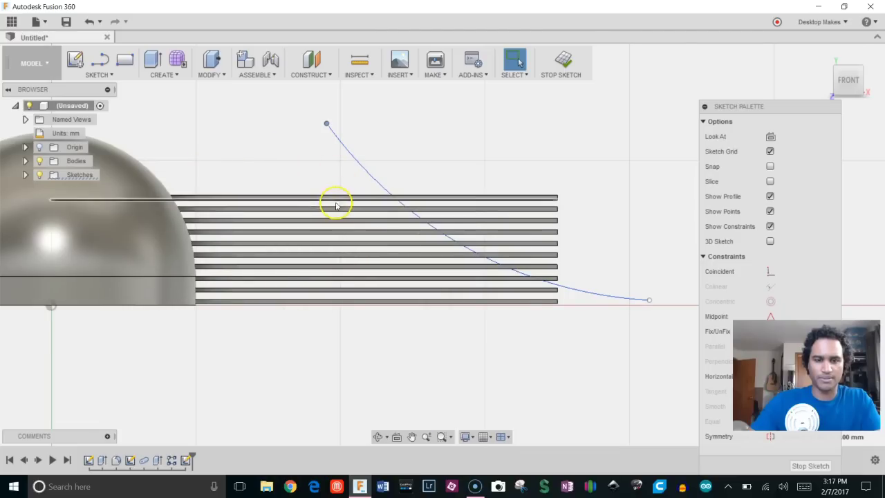
left_click_drag(325, 127, 322, 129)
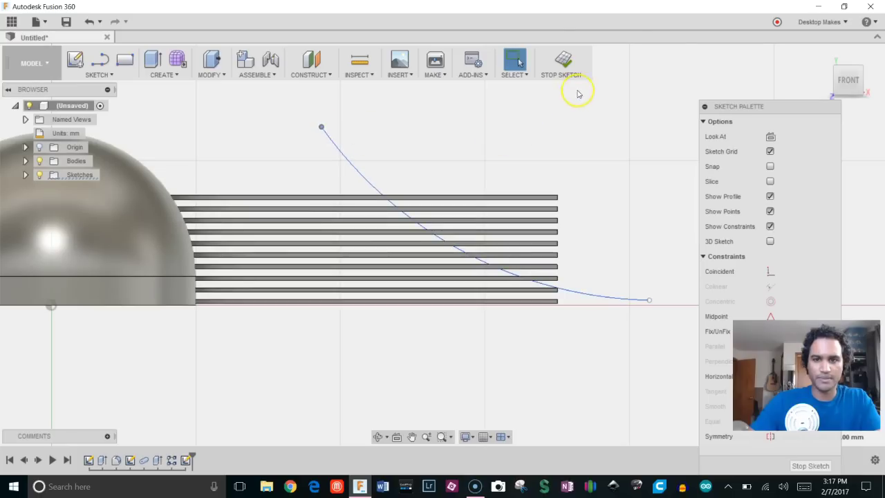
Step: Close the arc with a vertical line up from its lower end and a line back to its upper end, then finish the sketch
key("Return")
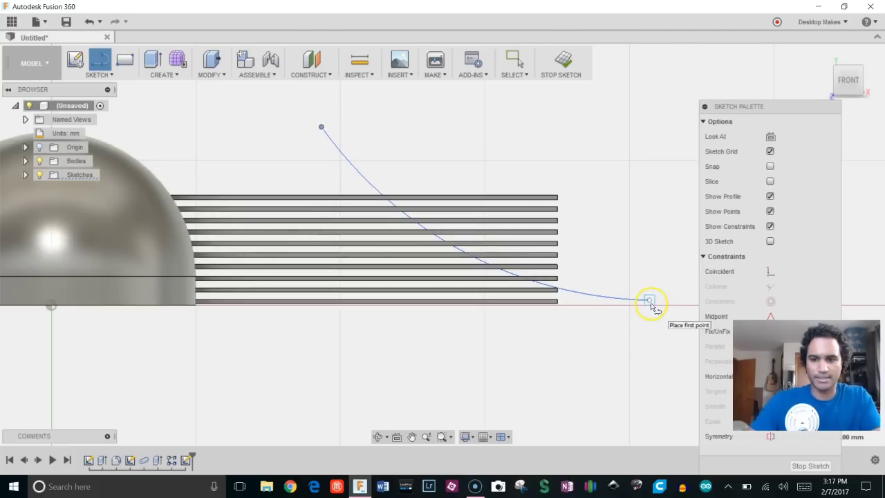
left_click(650, 300)
left_click(648, 106)
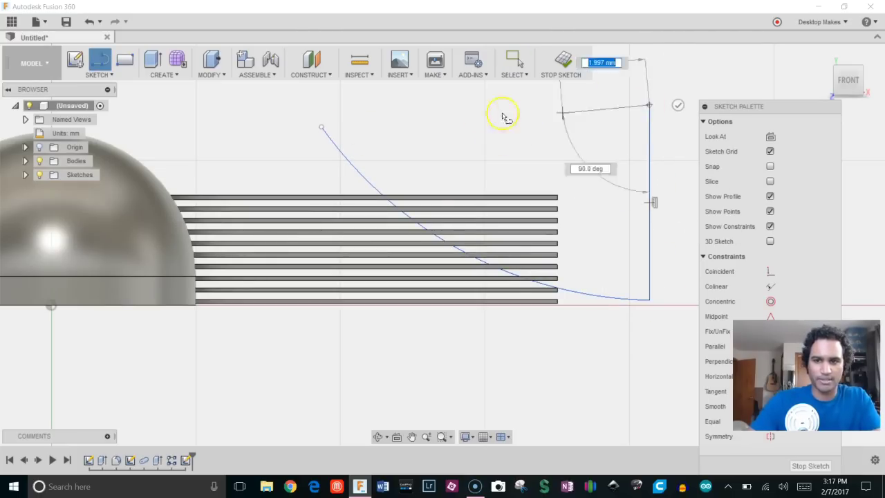
left_click(323, 127)
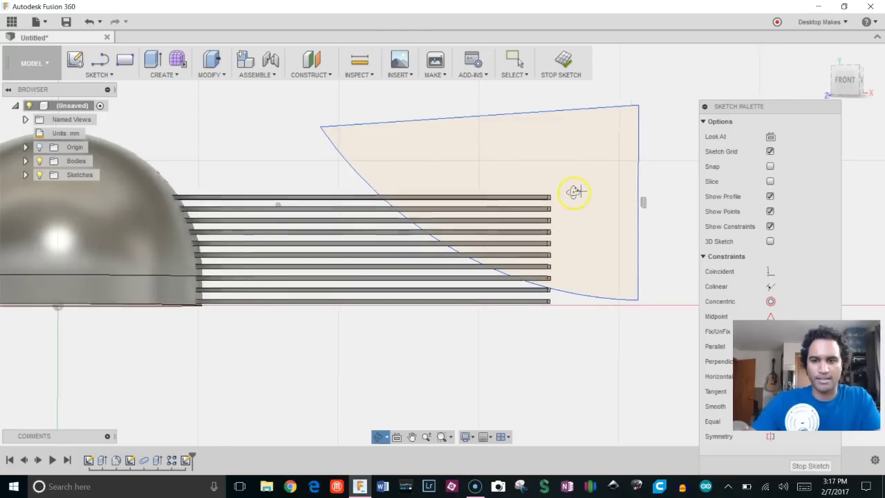
middle_click_drag(573, 191, 549, 99, "shift")
left_click(561, 59)
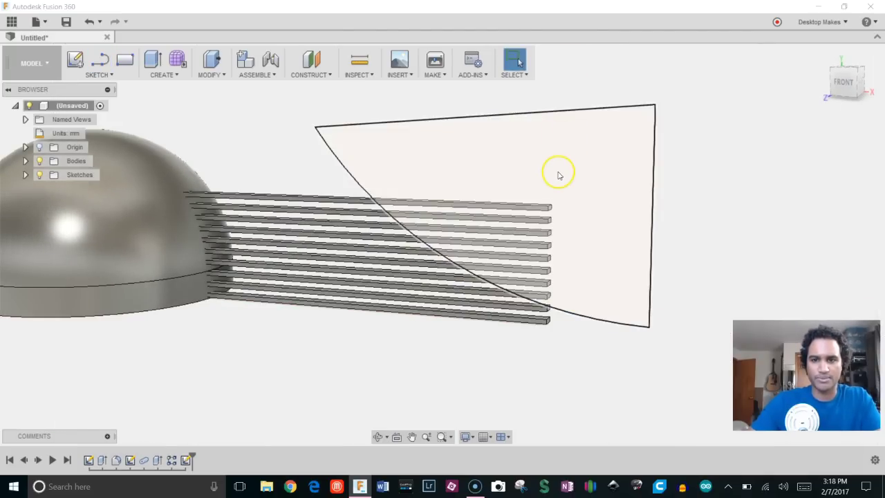
Step: Extrude the closed arc profile symmetrically by about 1.2 mm as a cut through the free ends of the bars
key("e")
left_click(548, 168)
middle_click_drag(547, 168, 283, 255, "shift")
left_click(442, 277)
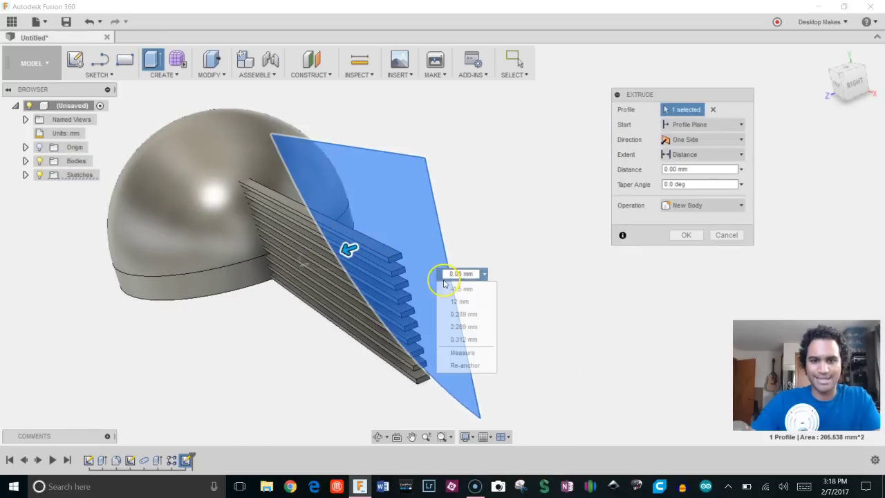
mouse_move(420, 241)
middle_mouse_down("shift")
mouse_move(402, 245)
mouse_move(421, 240)
middle_mouse_up("shift")
left_click(731, 141)
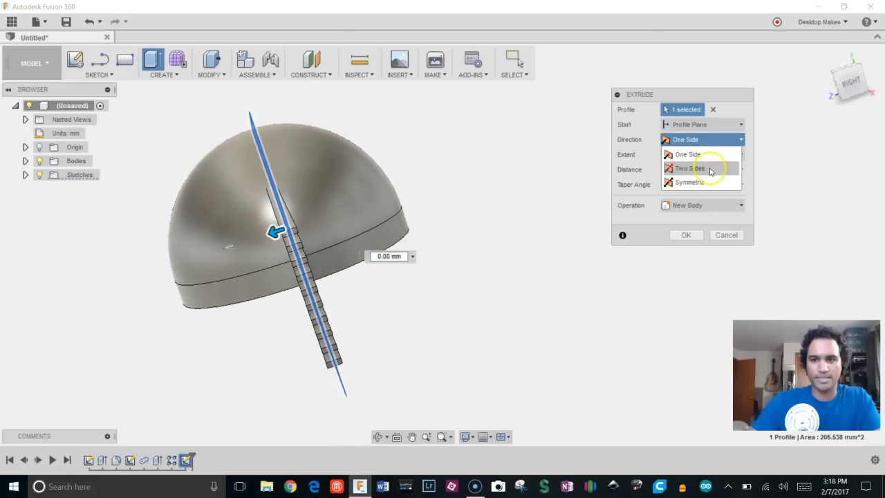
left_click(719, 181)
left_click_drag(267, 231, 247, 233)
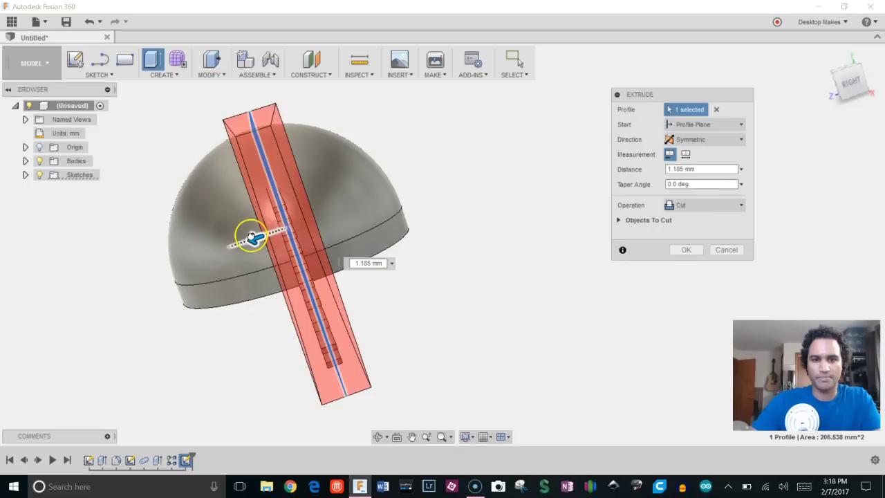
middle_click_drag(409, 221, 496, 222, "shift")
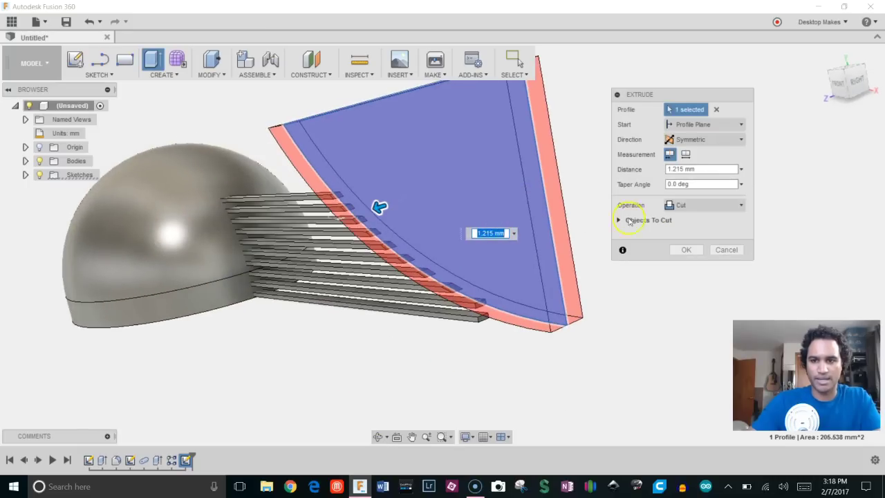
left_click(691, 250)
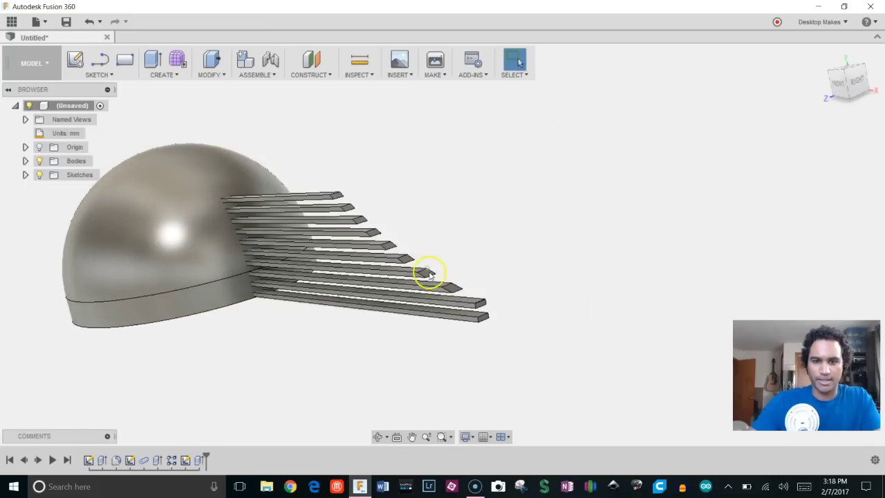
Step: Edit the cutting sketch by moving the arc's lower endpoint slightly below the horizontal axis, and finish the sketch
middle_click_drag(477, 262, 547, 291, "shift")
scroll(555, 298, "up", 5)
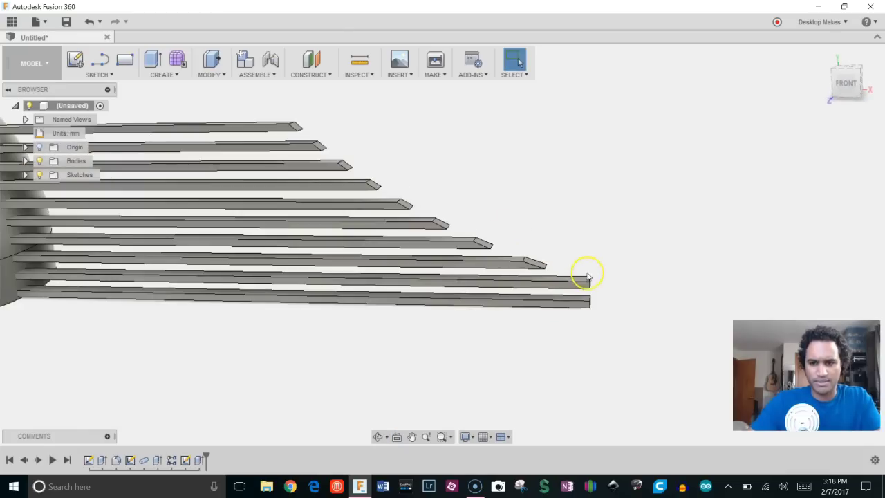
double_click(185, 462)
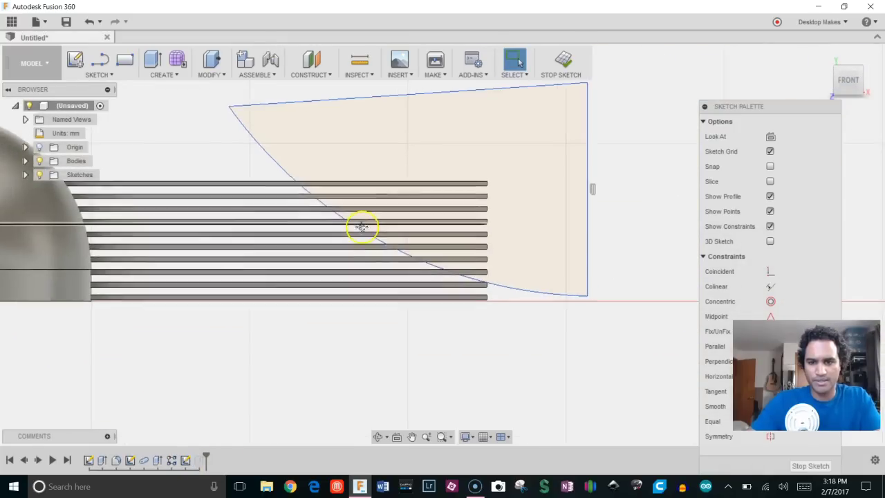
scroll(424, 291, "up", 3)
middle_click_drag(480, 272, 336, 262)
scroll(479, 289, "down", 2)
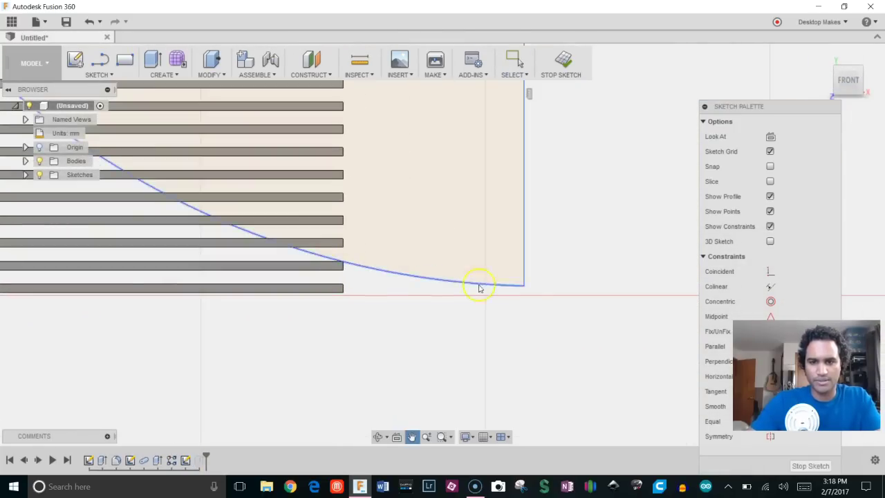
key("Escape")
mouse_move(526, 288)
left_mouse_down()
mouse_move(523, 306)
mouse_move(510, 306)
left_mouse_up()
middle_click_drag(409, 278, 488, 290)
scroll(488, 289, "down", 3)
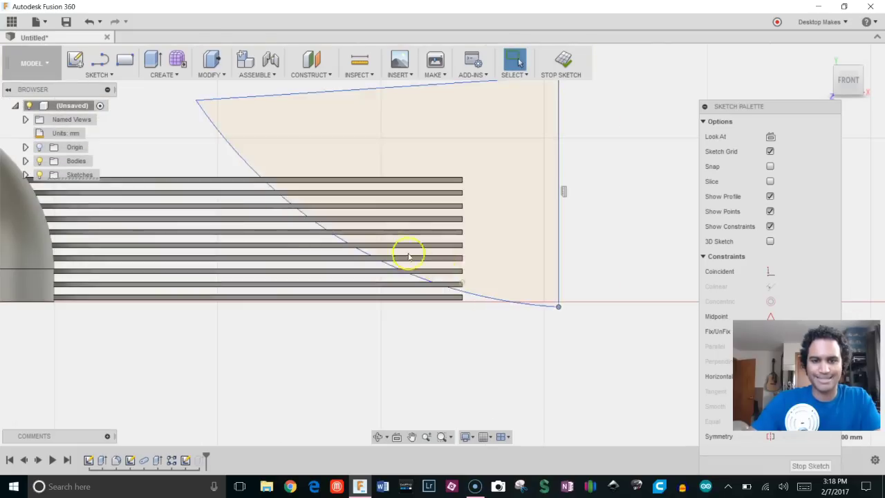
left_click(565, 61)
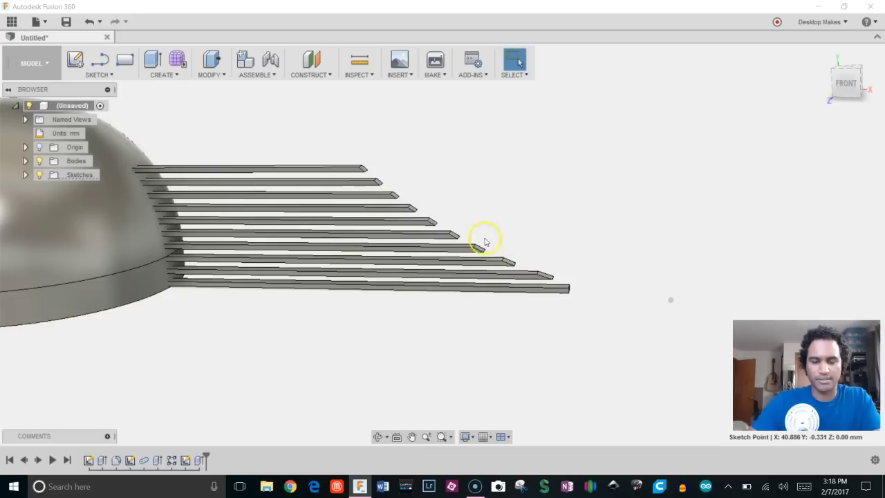
left_click(457, 299)
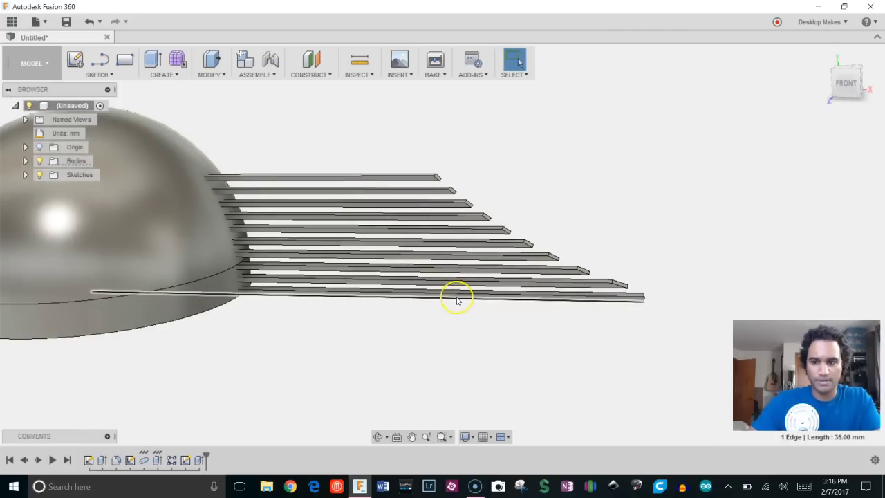
left_click(613, 209)
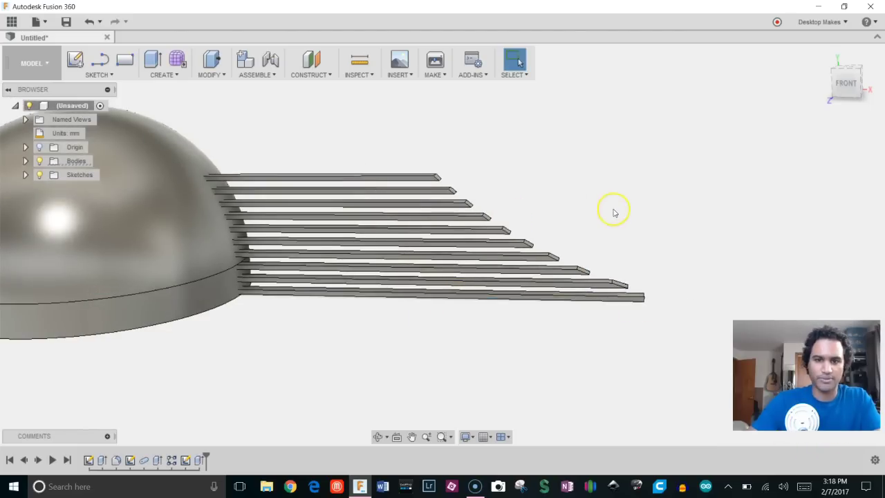
middle_click_drag(613, 210, 526, 162, "shift")
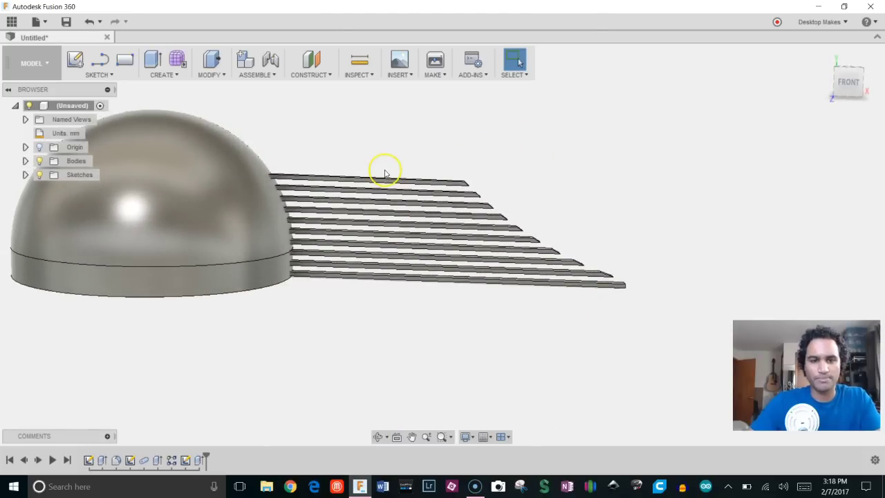
Step: Identify the dome among the bodies by toggling its visibility and rename it Center
left_click(24, 161)
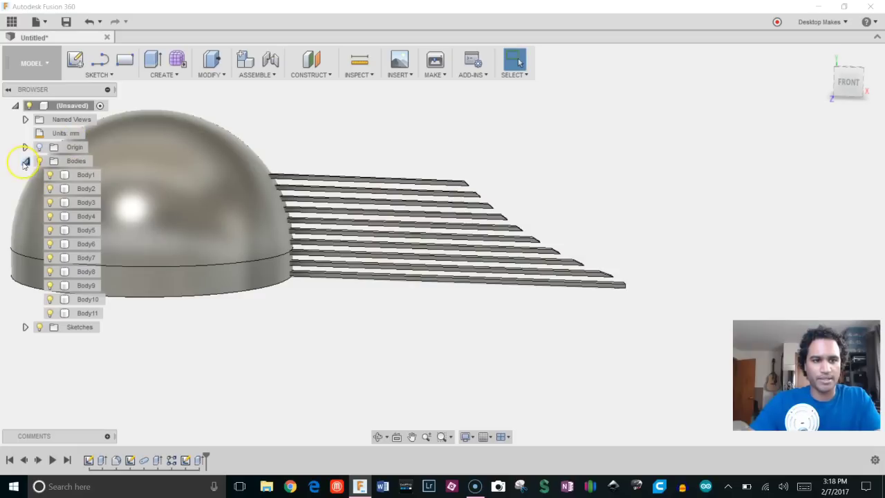
left_click(49, 176)
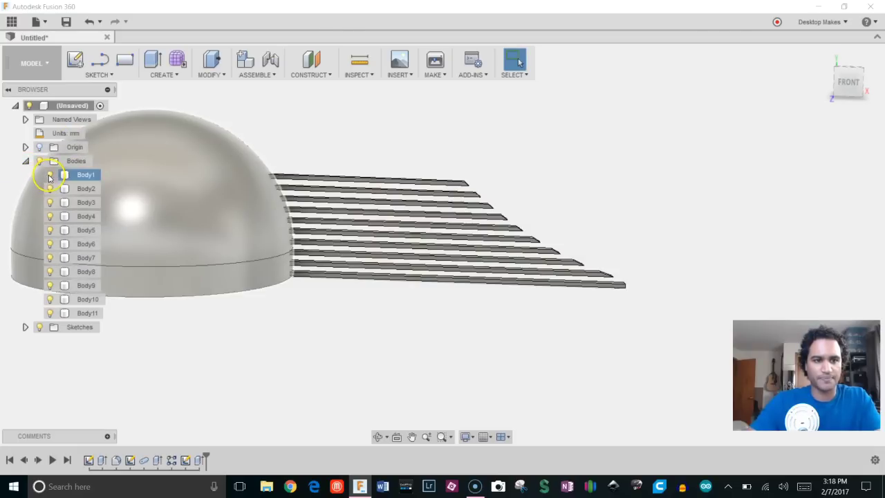
left_click(50, 175)
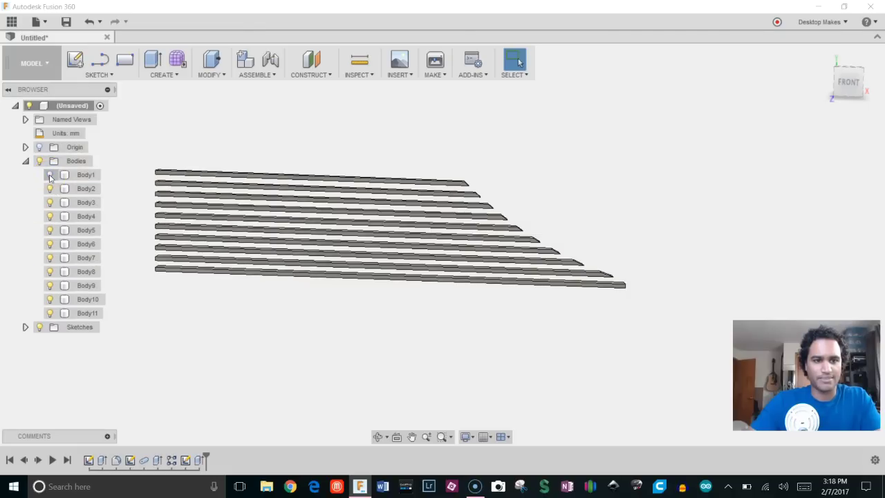
left_click(50, 176)
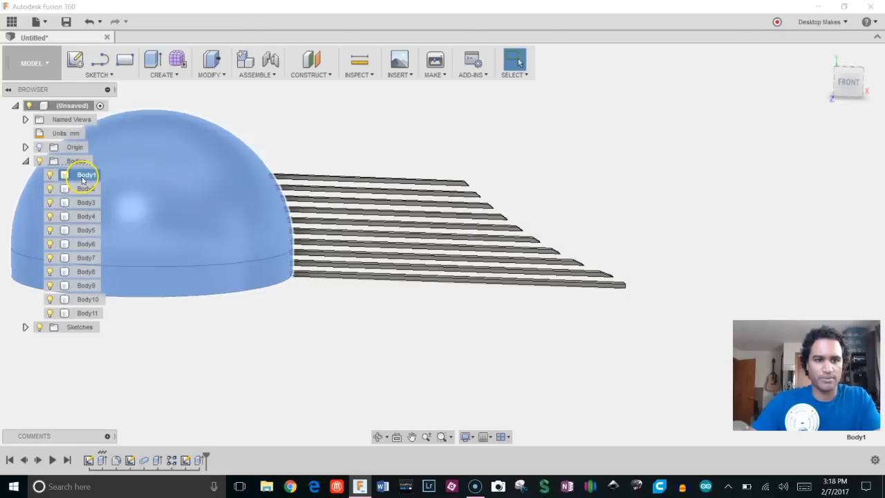
left_click(81, 172)
type("Cent")
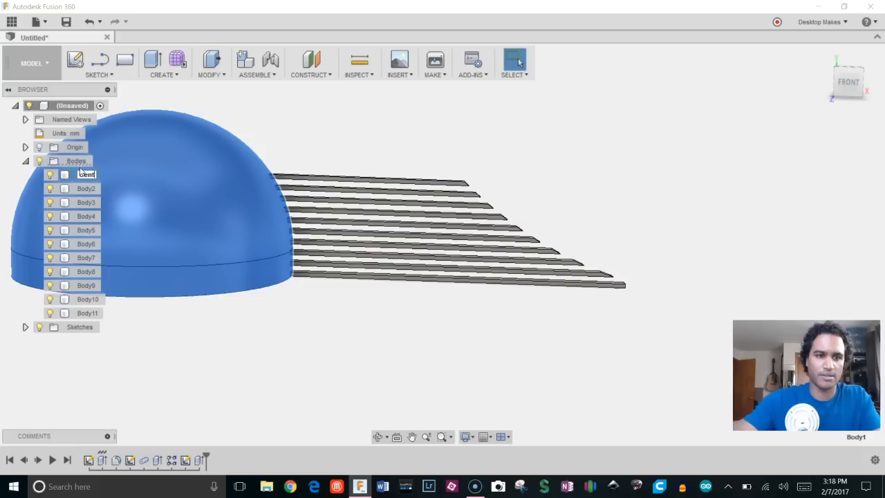
type("er")
left_click(288, 118)
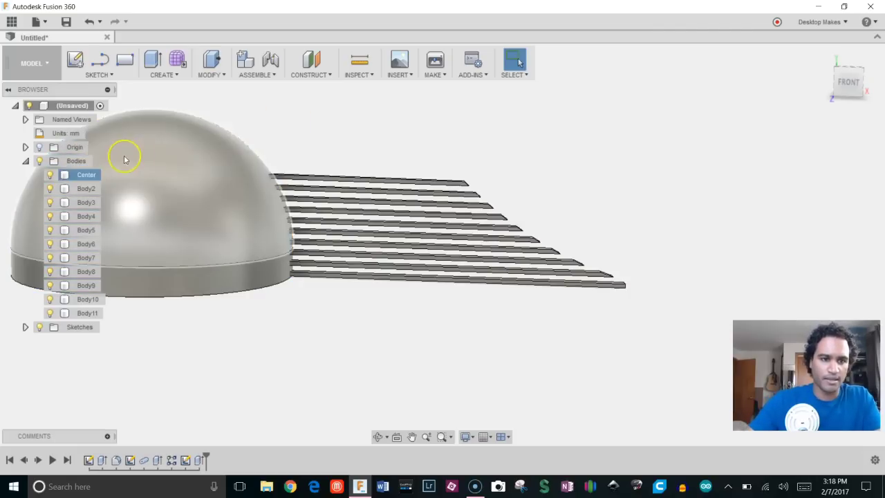
Step: Hide the Center body and create a new sketch on the vertical origin plane facing the front view
left_click(50, 176)
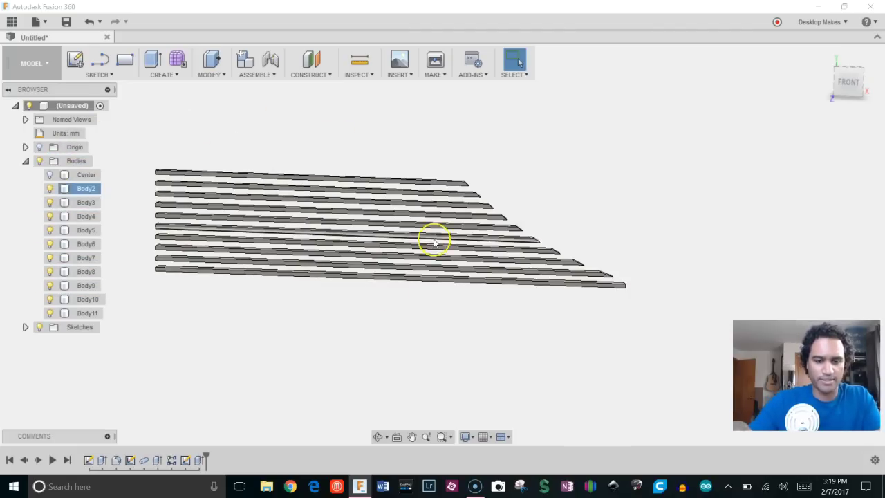
middle_click_drag(435, 240, 475, 256)
scroll(339, 301, "up", 2)
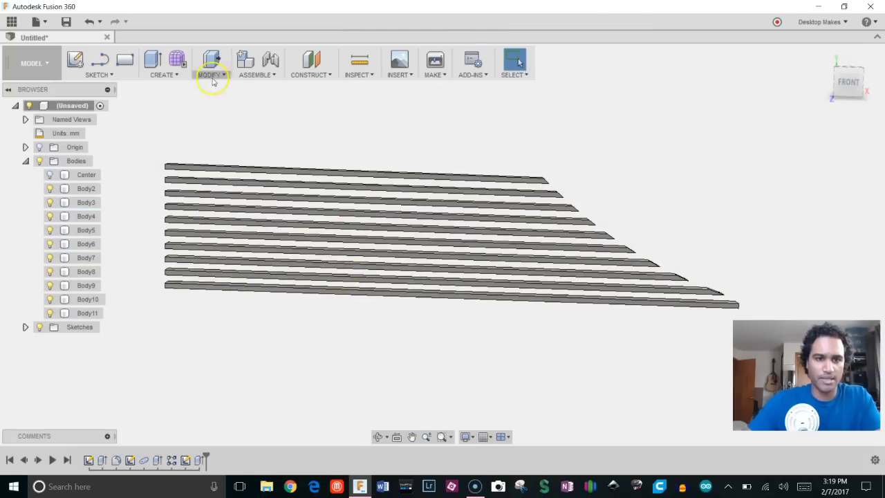
left_click(98, 75)
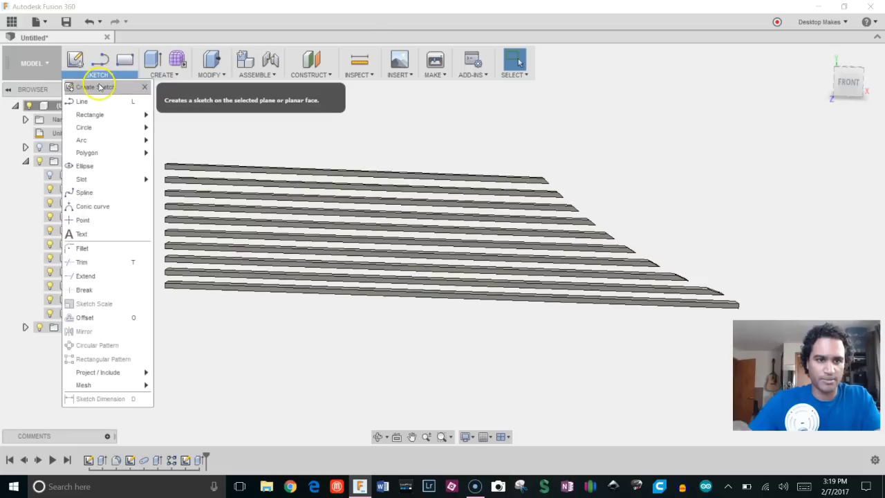
left_click(99, 87)
scroll(201, 257, "up", 5)
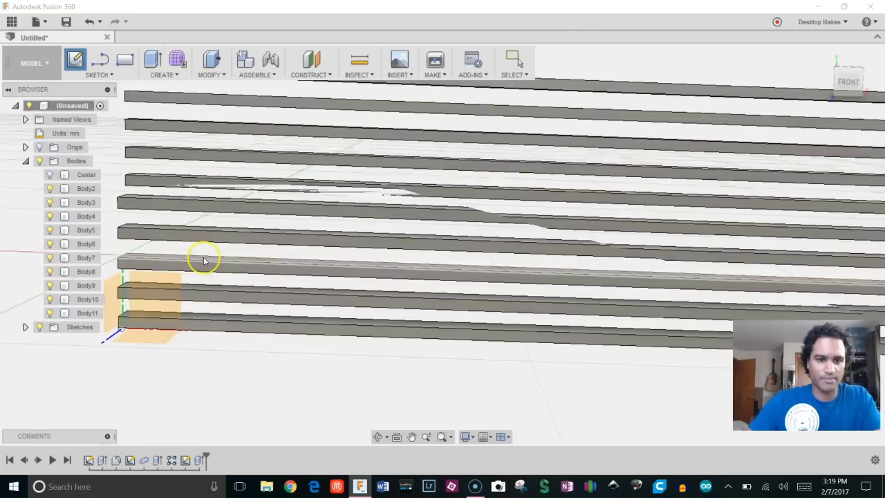
left_click(171, 281)
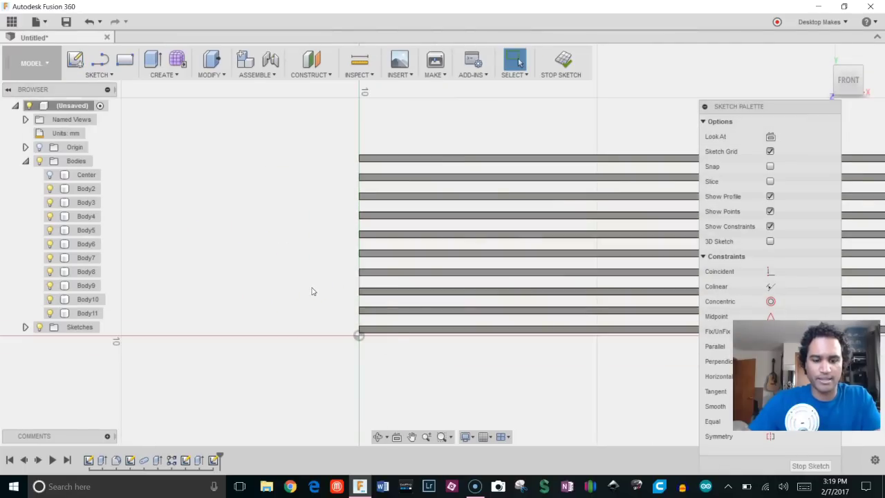
Step: Sketch a rectangle about 0.52 mm wide and 7.6 mm tall from the origin up to the top bar's upper edge
key("r")
left_click(359, 336)
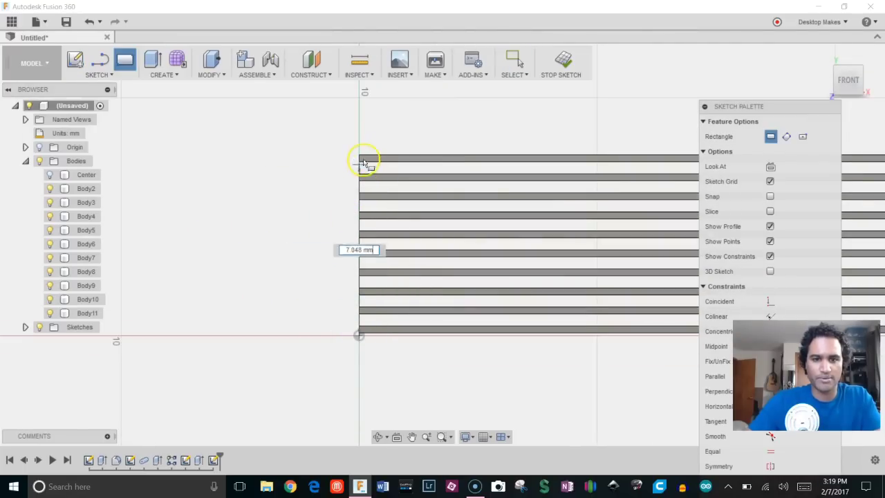
scroll(373, 158, "up", 5)
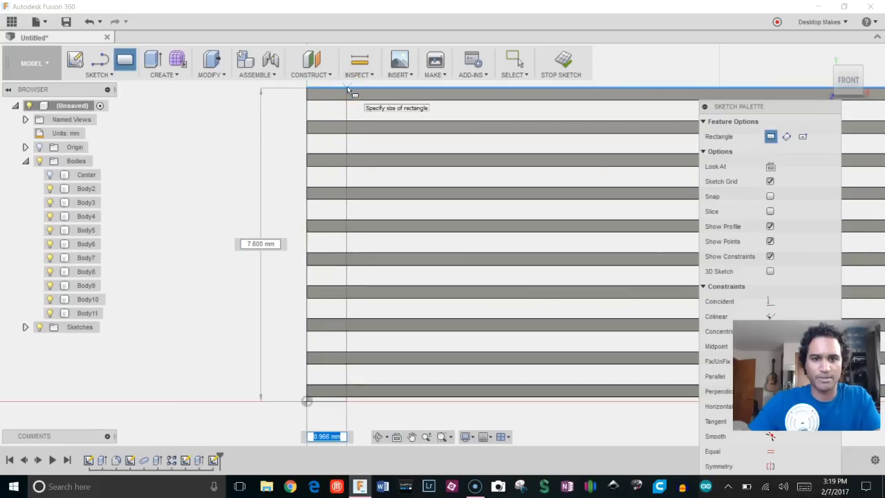
left_click(330, 88)
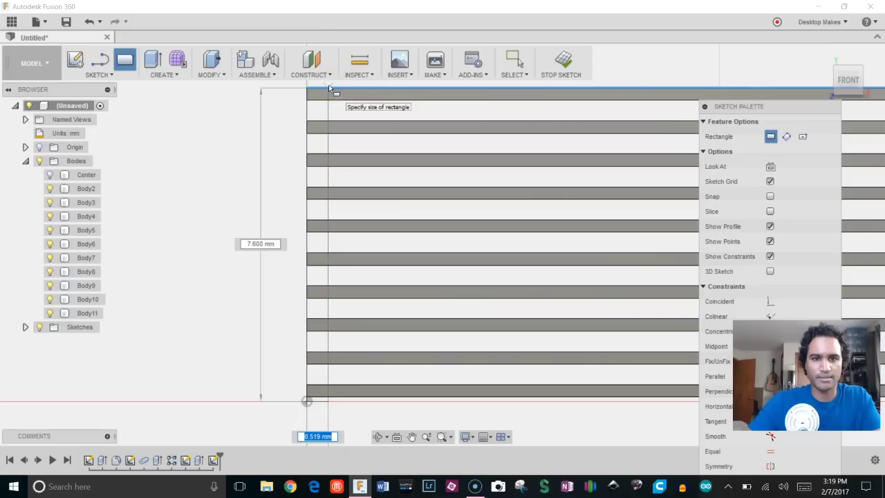
left_click(328, 85)
left_click(322, 160)
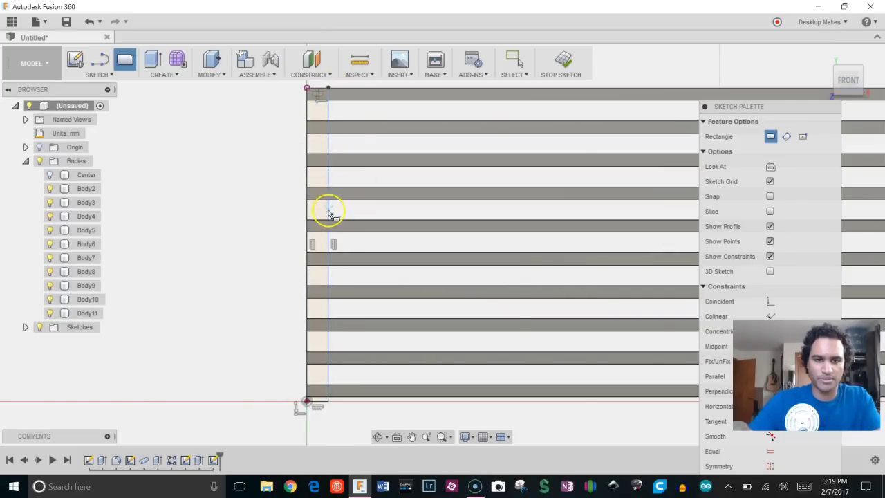
Step: Hide all bodies so only the narrow rectangle remains in view, and finish the sketch
middle_click_drag(330, 215, 336, 172, "shift")
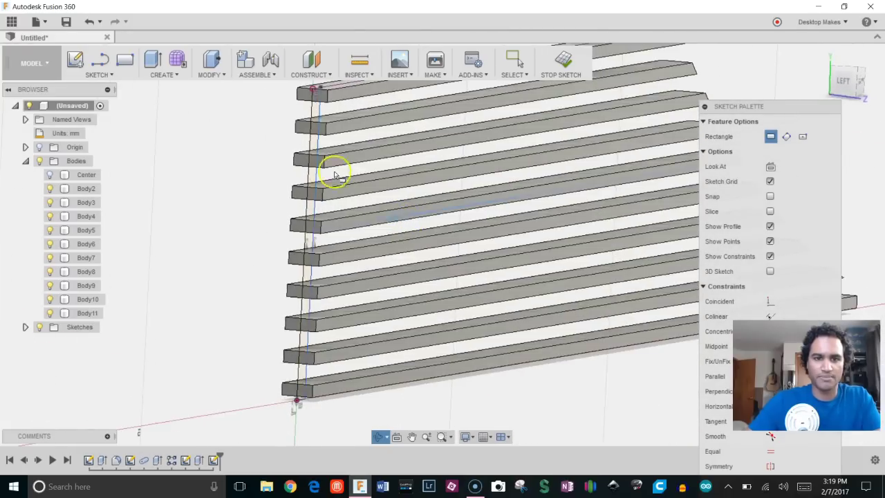
left_click(39, 161)
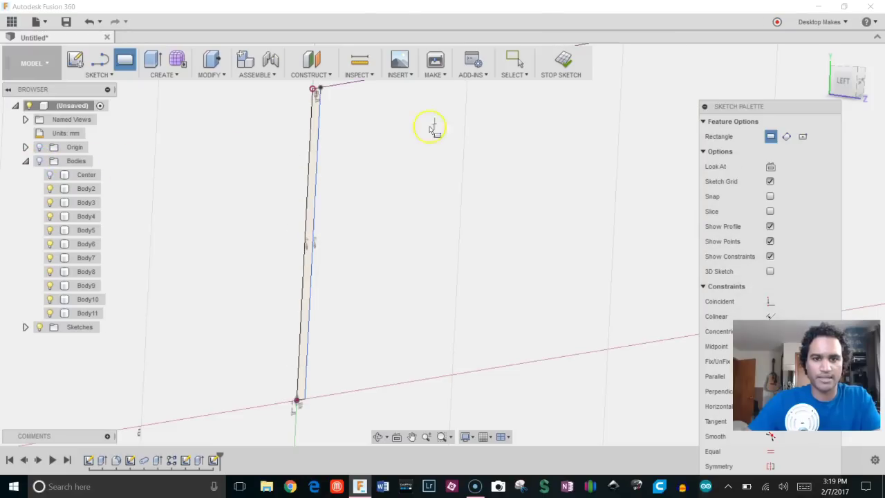
left_click(559, 63)
Step: Extrude the narrow rectangle 0.25 mm from its profile plane, with the bar bodies shown again
left_click(312, 142)
key("e")
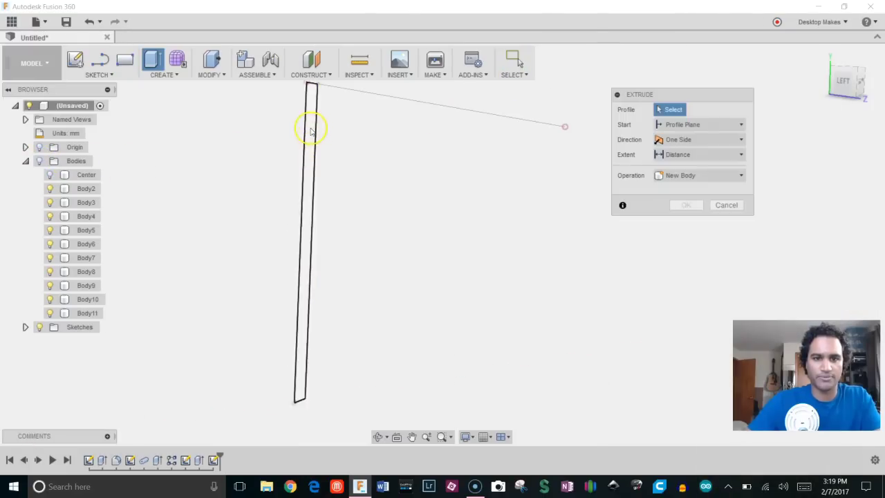
left_click_drag(316, 245, 325, 246)
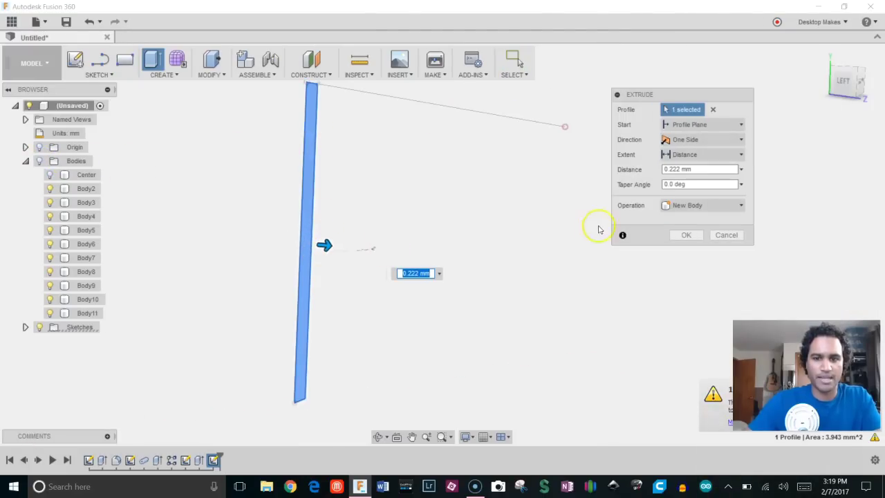
left_click(39, 161)
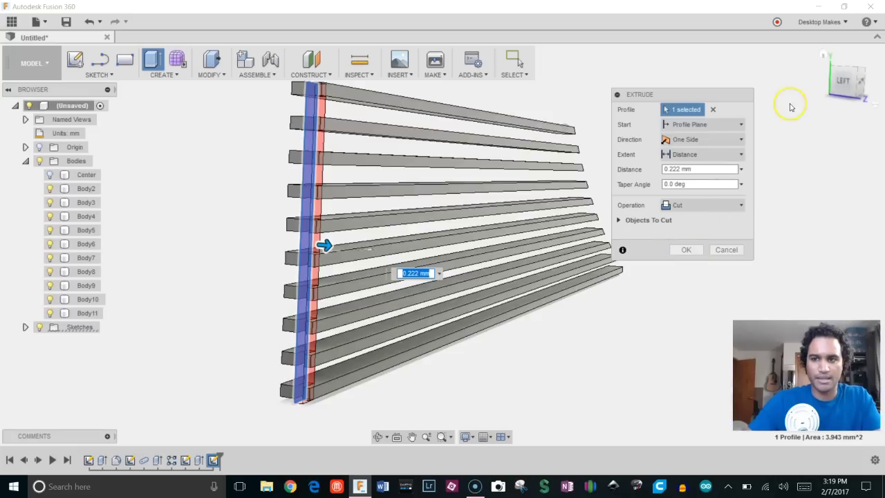
left_click(848, 80)
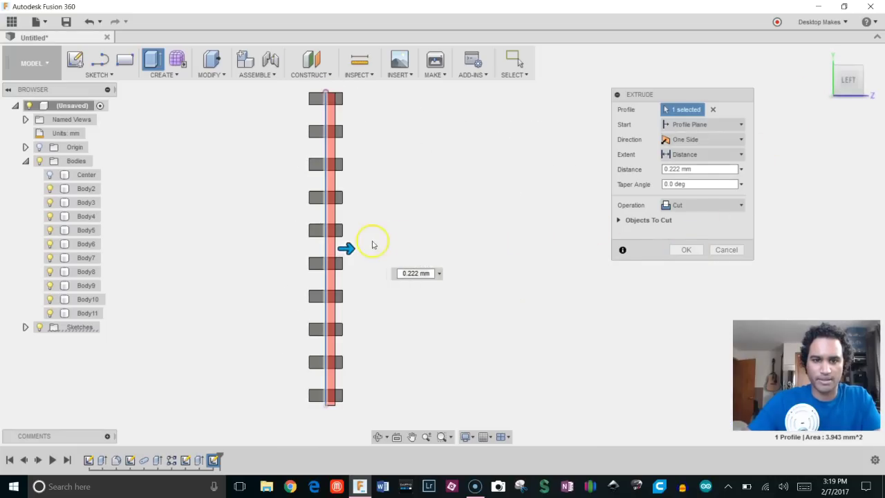
mouse_move(348, 249)
left_mouse_down()
mouse_move(392, 257)
mouse_move(339, 249)
mouse_move(348, 249)
left_mouse_up()
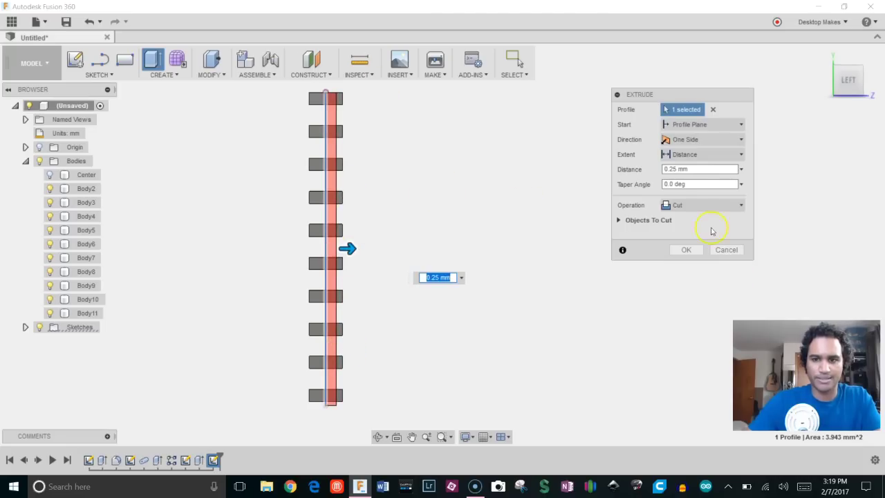
Step: Set the extrusion's operation to Join so the strip and all bars merge into one body
left_click(697, 206)
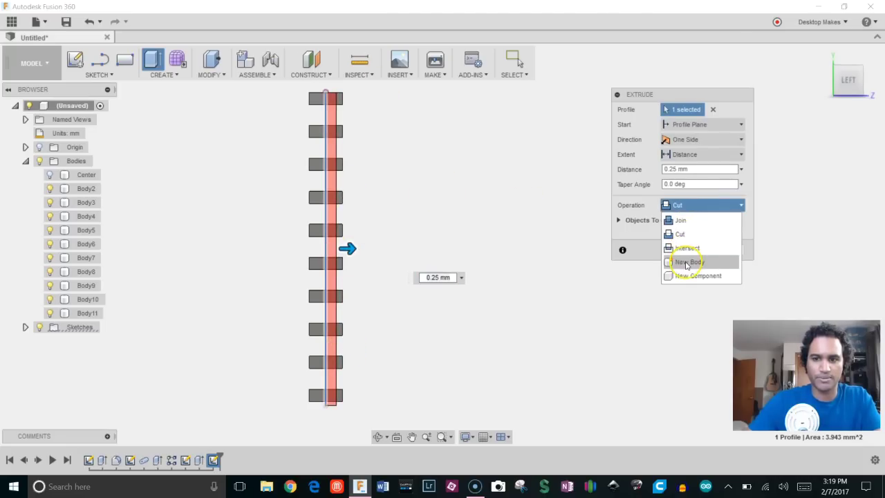
left_click(689, 261)
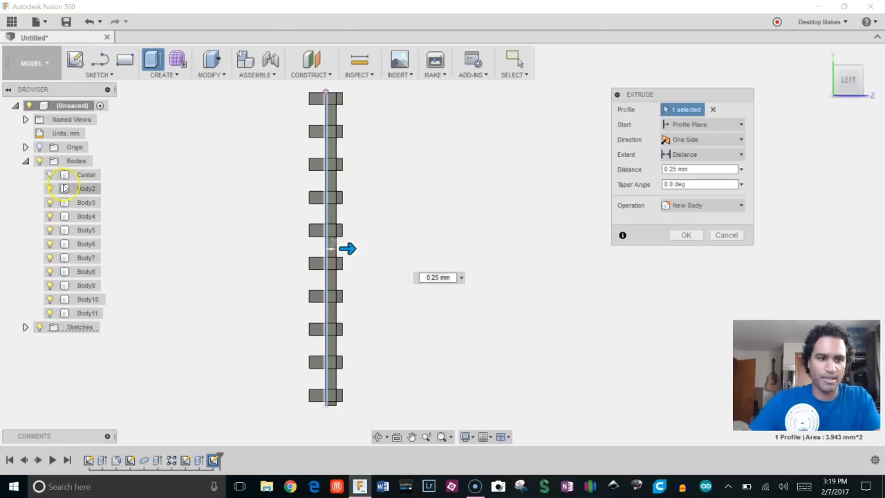
left_click(690, 208)
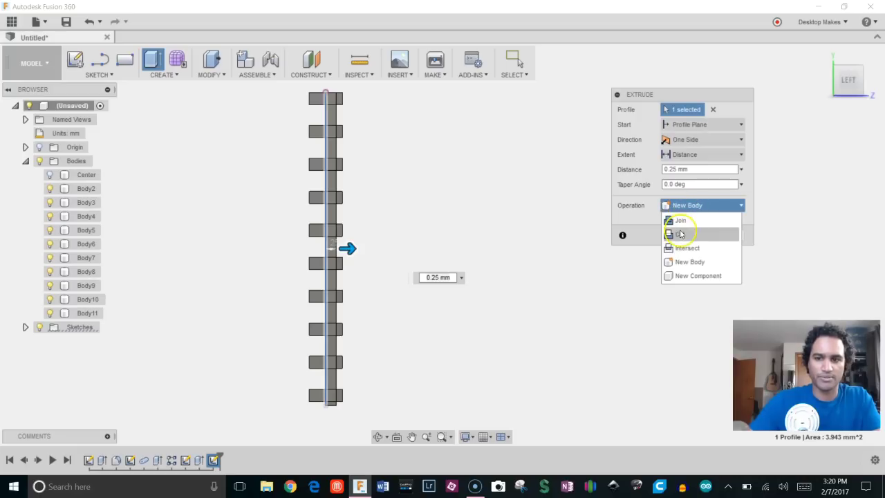
left_click(685, 208)
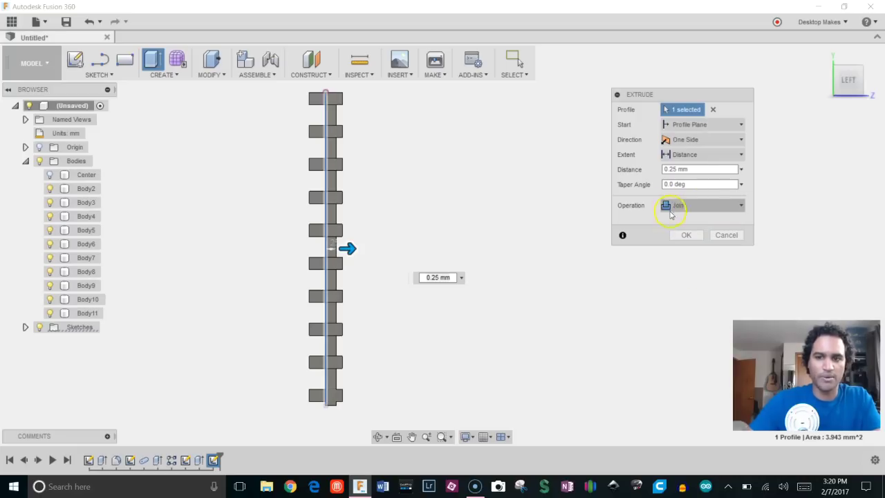
left_click(696, 236)
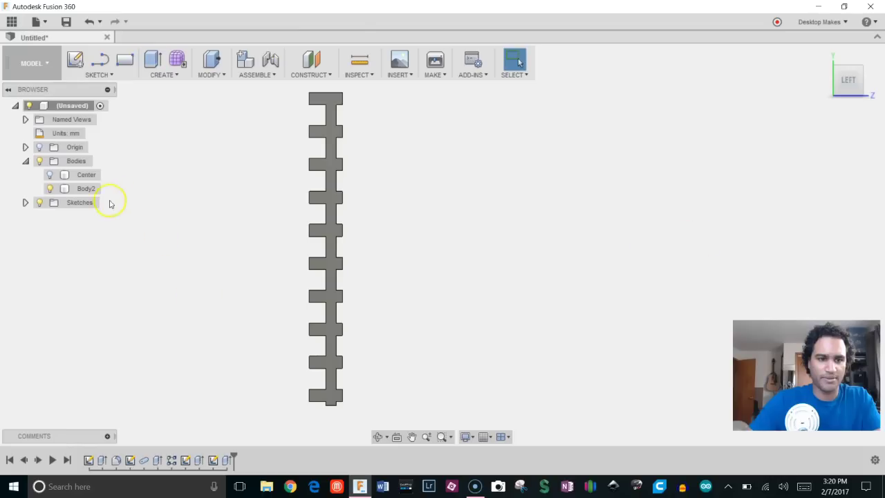
left_click(50, 189)
left_click(50, 189)
Step: Begin a Move/Copy of the joined bar body, Body2, with Create Copy enabled
middle_click_drag(509, 260, 514, 216, "shift")
left_click_drag(514, 215, 561, 214)
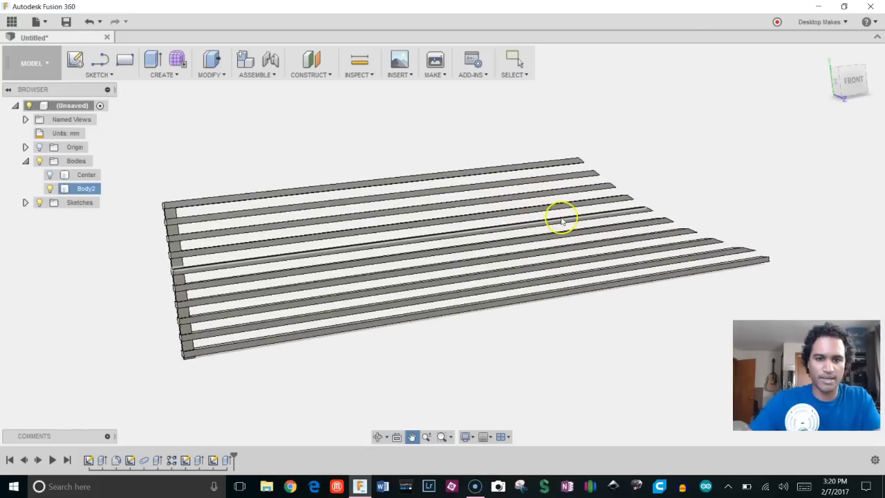
key("Escape")
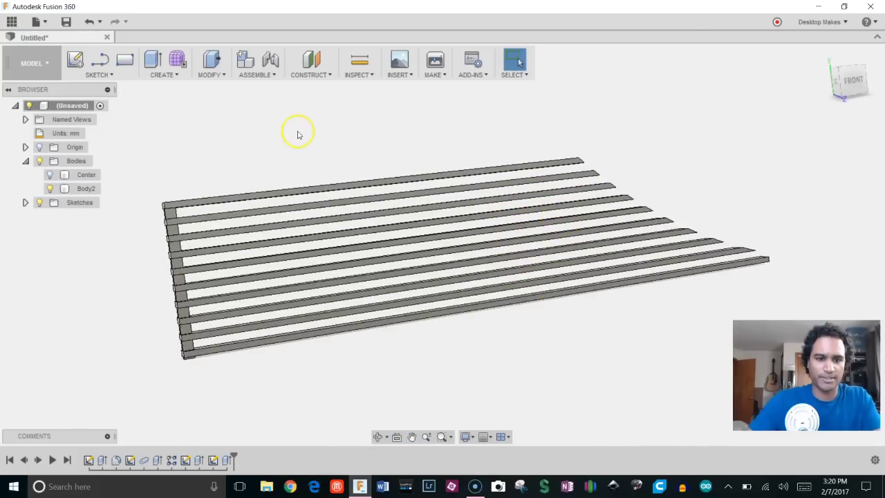
mouse_move(297, 133)
middle_mouse_down("shift")
mouse_move(307, 139)
mouse_move(307, 127)
mouse_move(293, 133)
middle_mouse_up("shift")
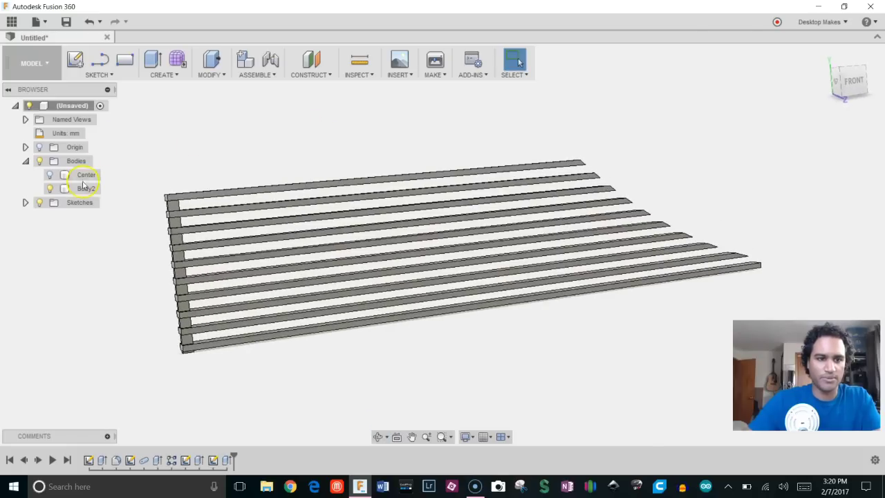
right_click(83, 190)
left_click(88, 194)
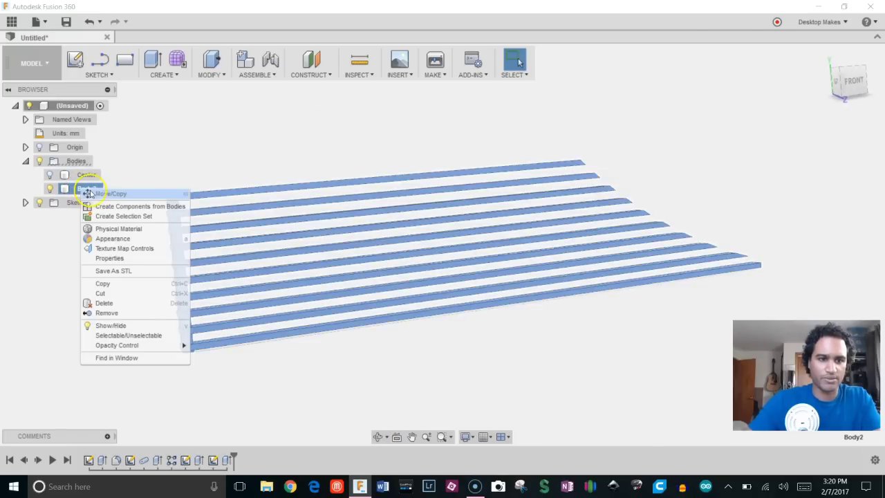
middle_click_drag(443, 207, 390, 215, "shift")
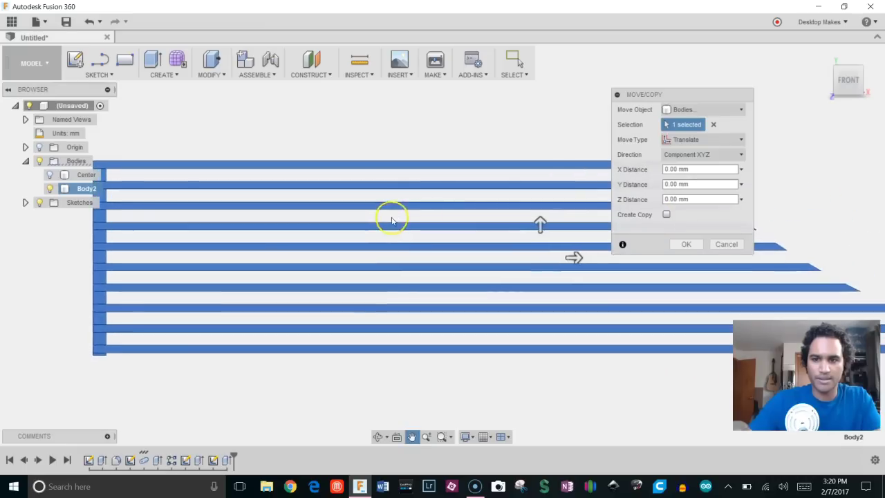
left_click(666, 215)
Step: Translate the copied bar body 0.4 mm upward along Y
left_click(697, 121)
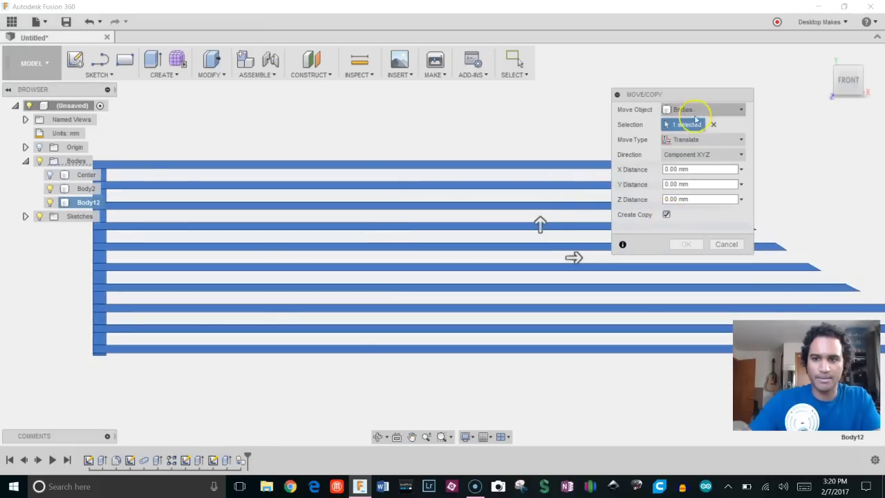
left_click(692, 126)
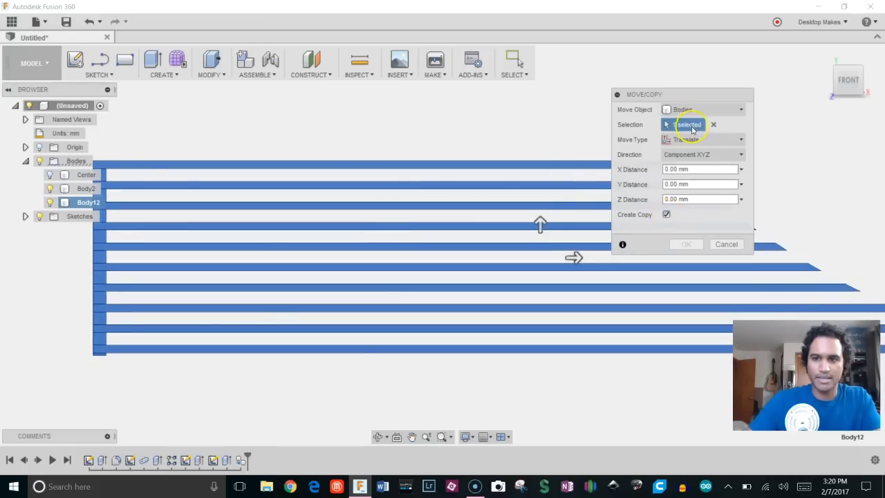
left_click(692, 140)
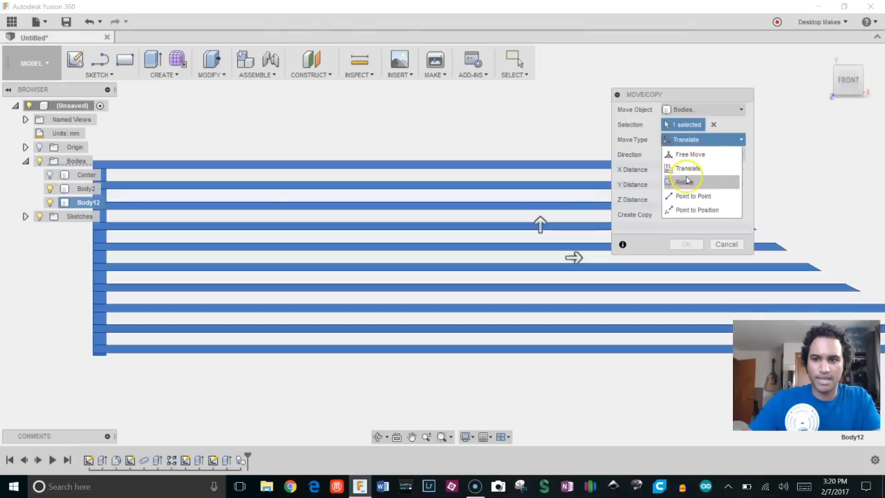
left_click(688, 169)
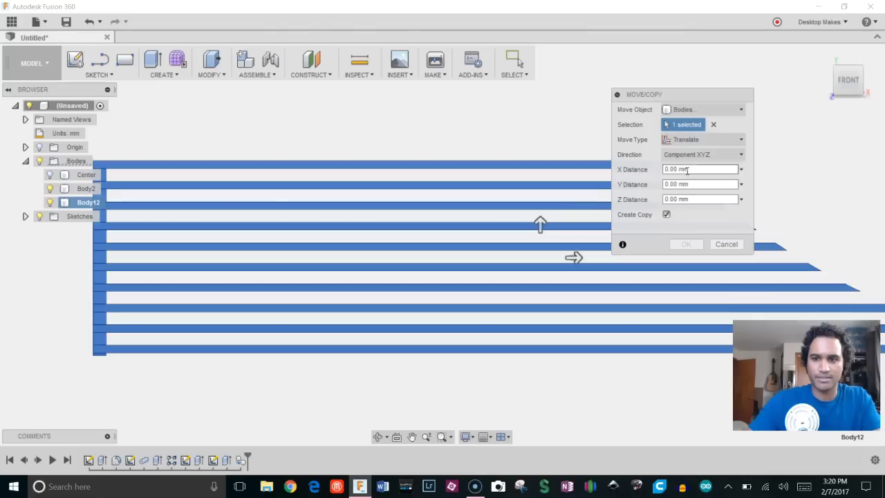
left_click_drag(549, 187, 541, 212)
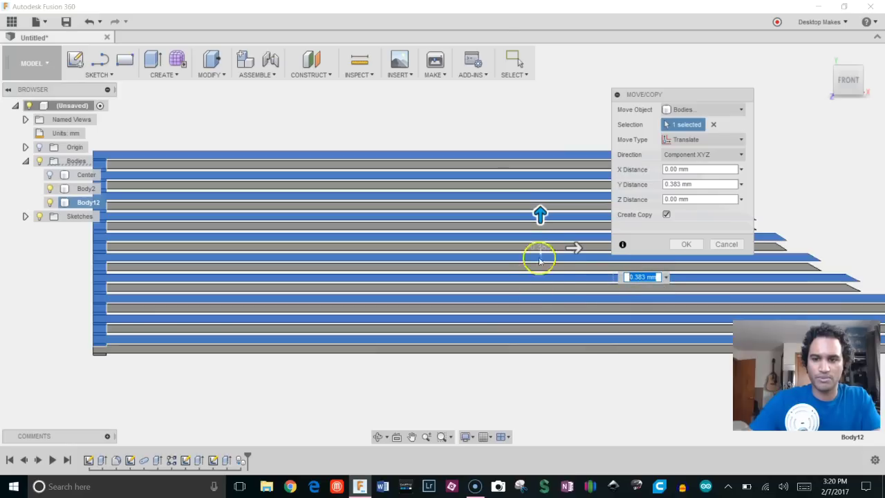
type(".4")
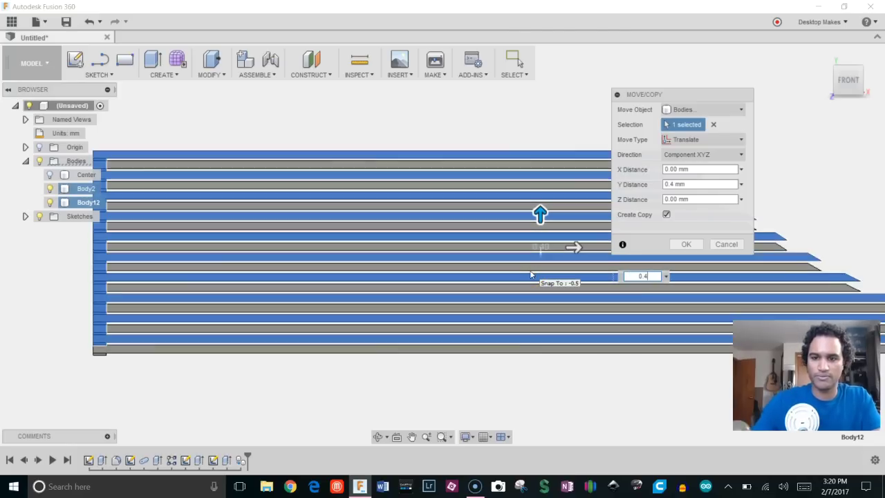
key("Return")
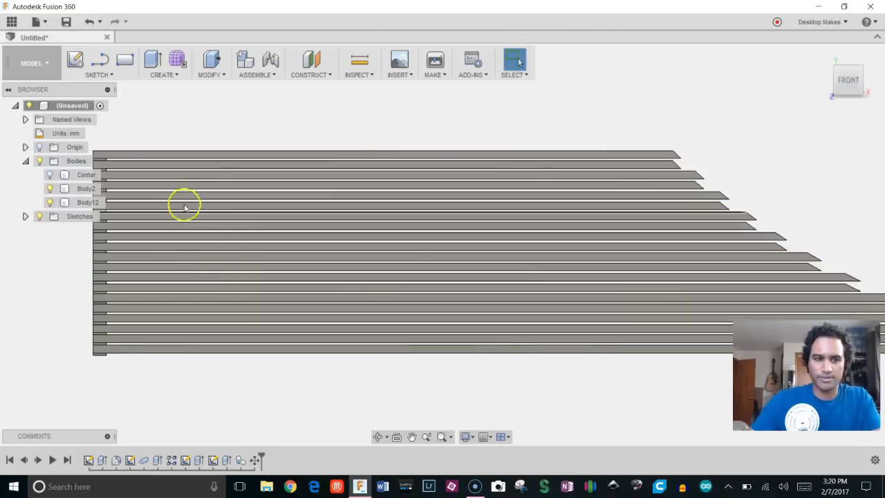
Step: Compare the two bar bodies by toggling their visibility, and show the Center dome alongside them
left_click(49, 202)
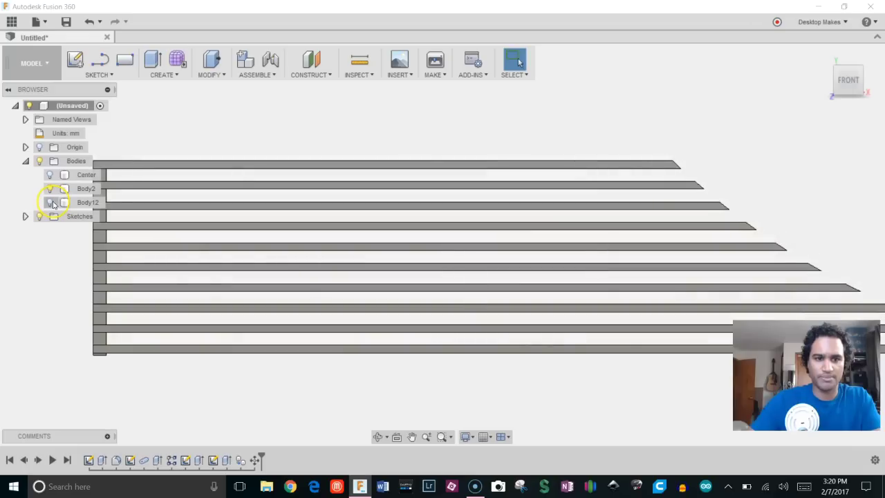
left_click(50, 202)
left_click(50, 190)
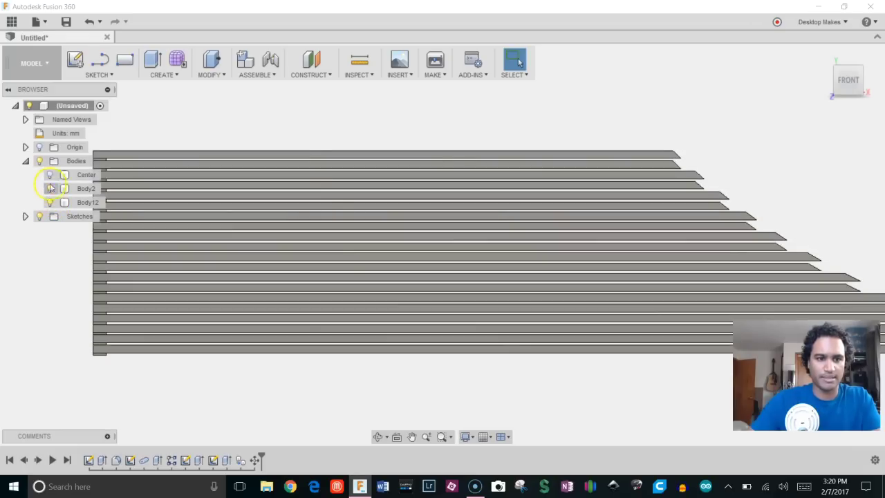
left_click(51, 175)
left_click(50, 175)
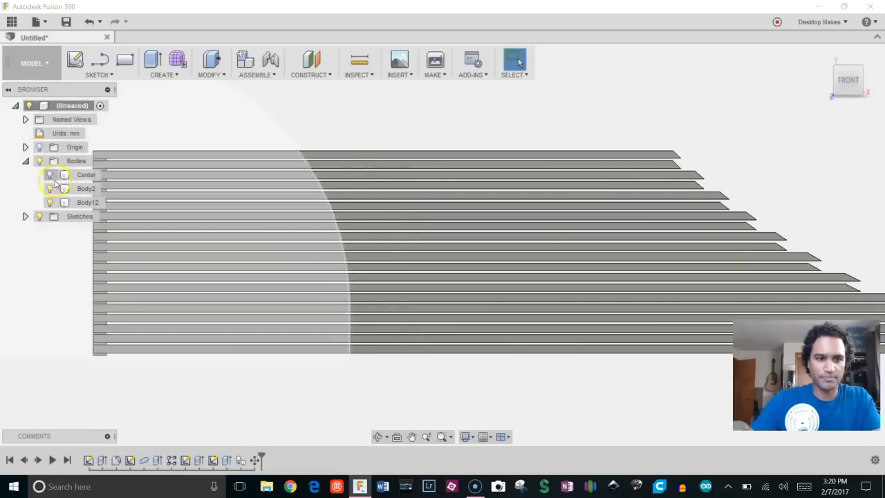
left_click(50, 175)
middle_click_drag(342, 130, 874, 143, "shift")
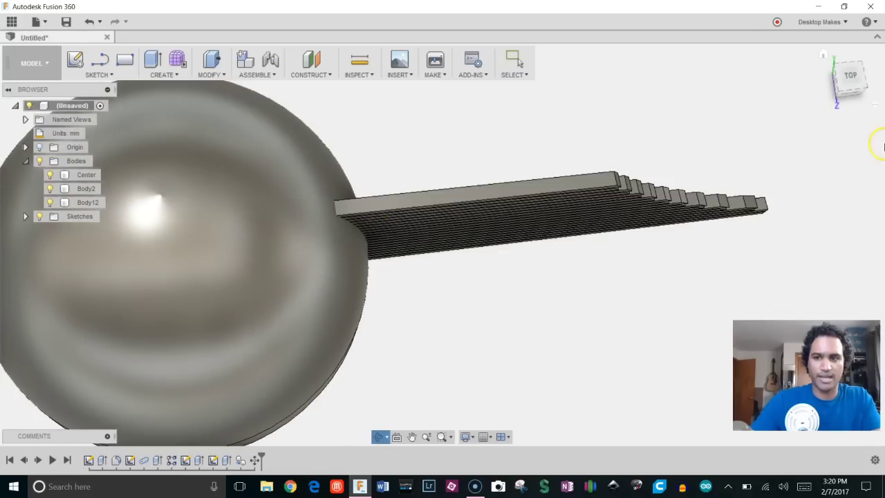
middle_click_drag(865, 80, 603, 150, "shift")
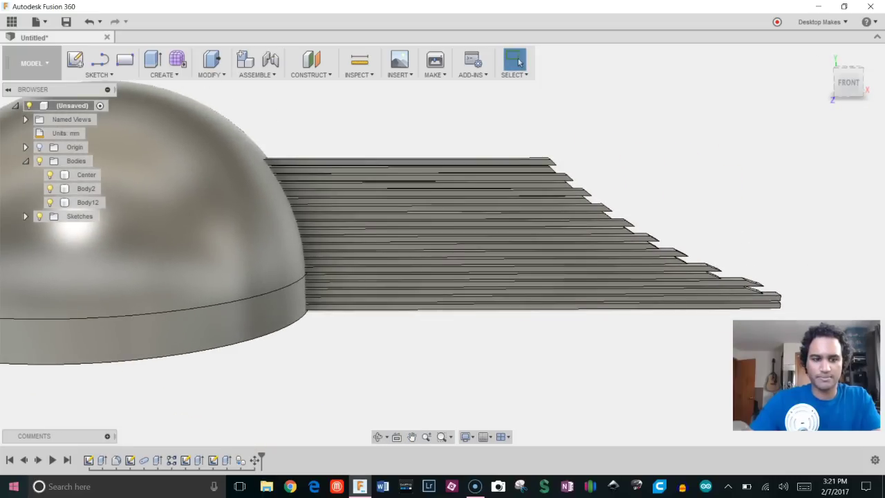
Step: Begin a circular pattern of bodies from the top view, with the bar body Body2 as the object
left_click(9, 460)
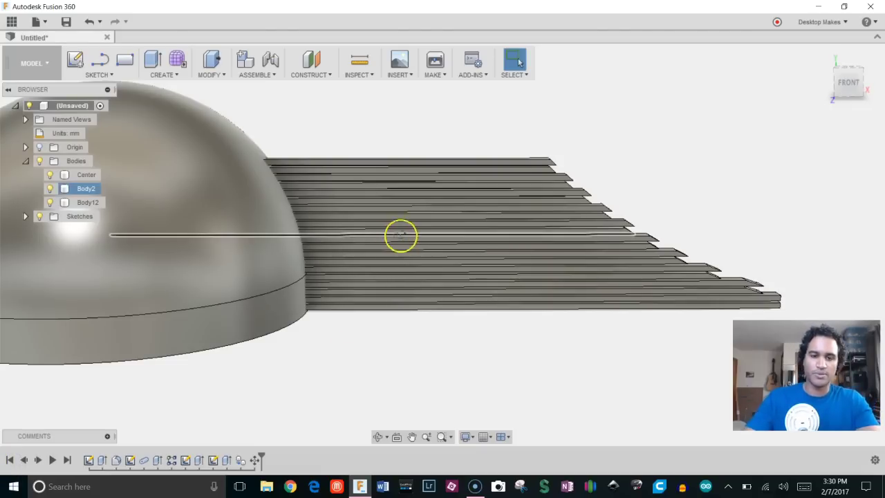
middle_click_drag(399, 235, 409, 300, "shift")
left_click(852, 78)
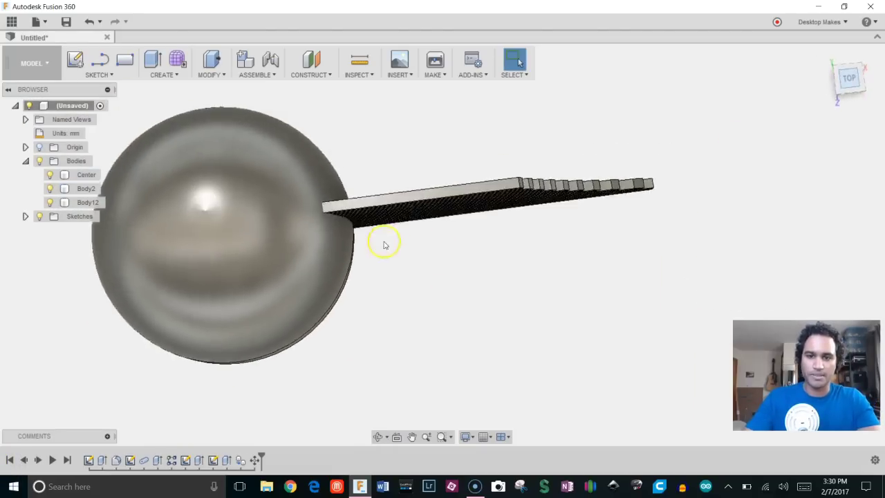
middle_click_drag(386, 196, 443, 271)
key("Escape")
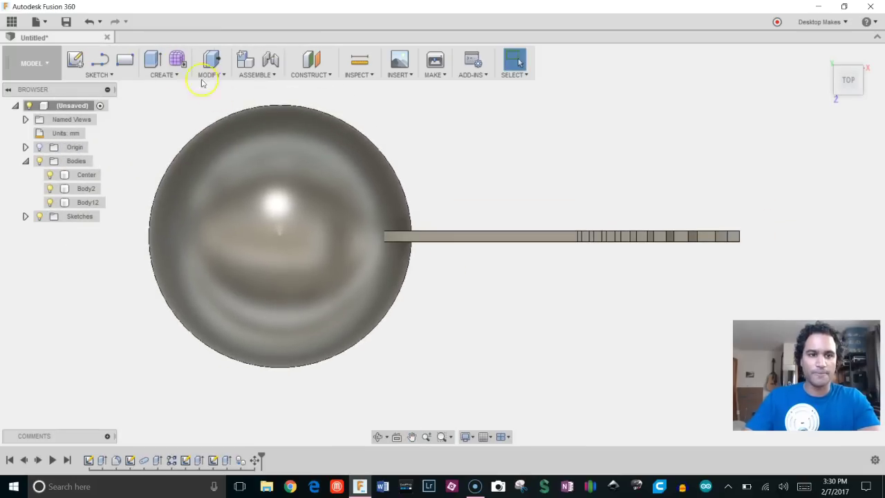
left_click(166, 74)
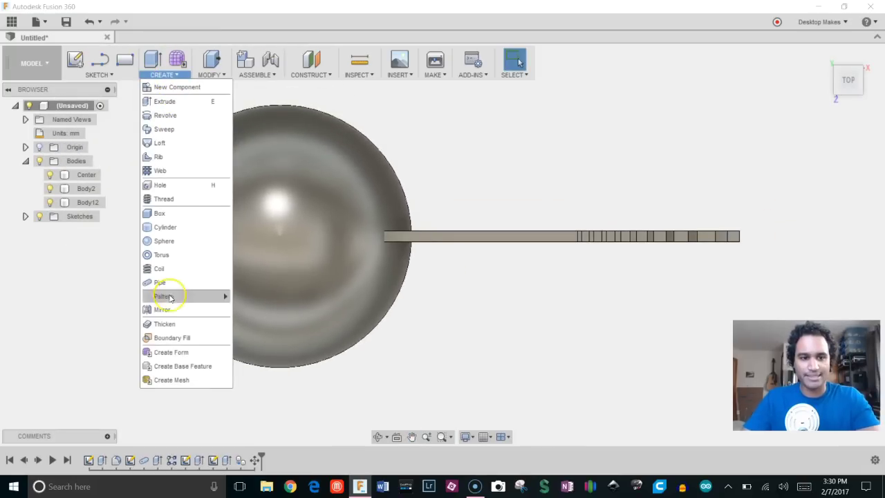
mouse_move(176, 296)
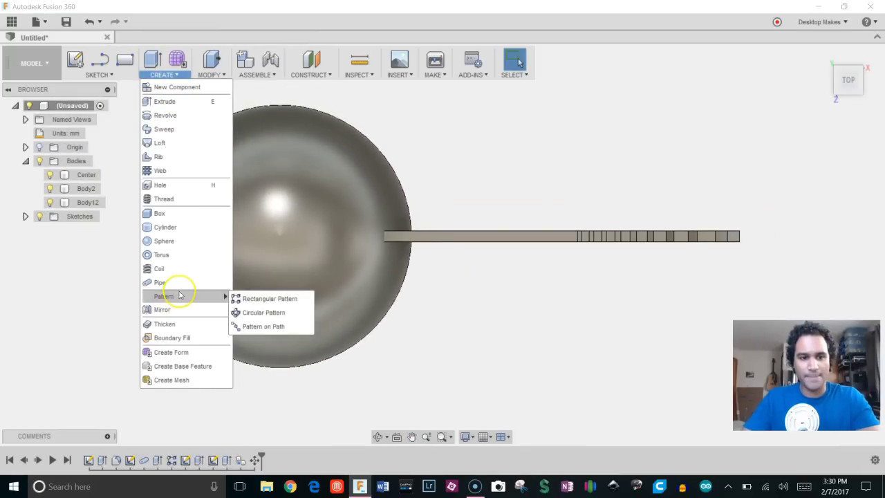
left_click(264, 313)
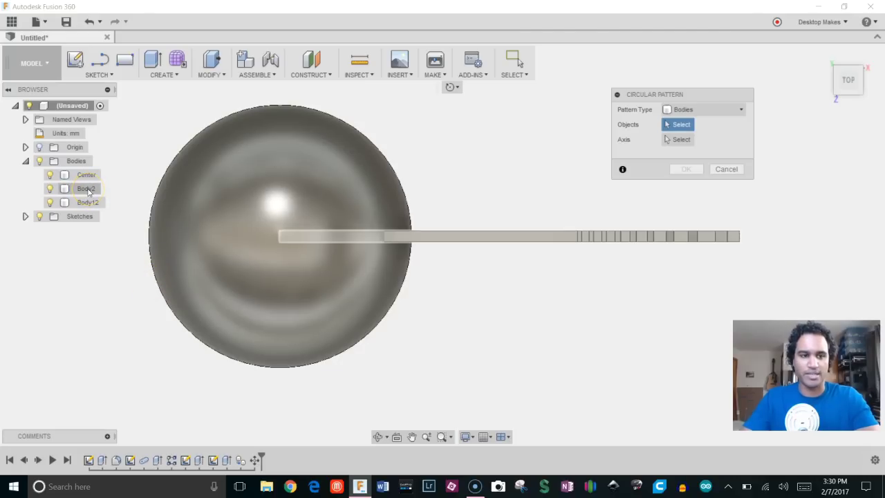
left_click(81, 192)
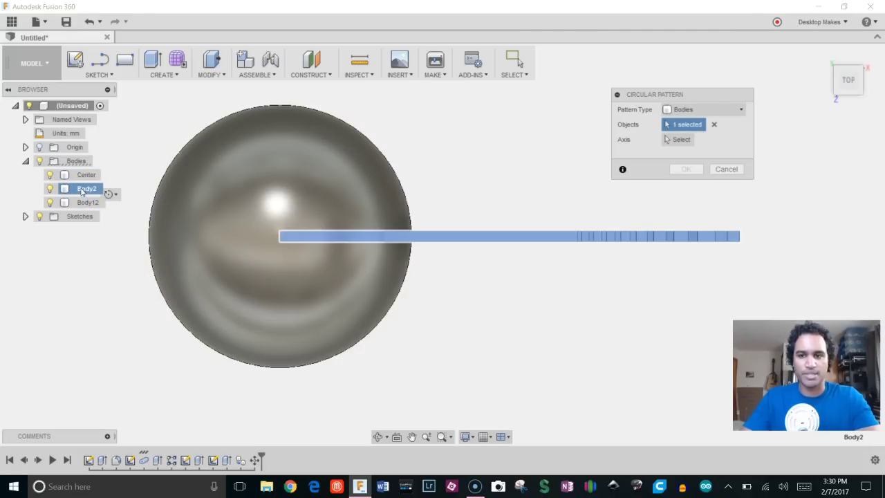
Step: Pattern the bar body fully around the dome's circular edge as the axis, with a quantity of 15
left_click(595, 139)
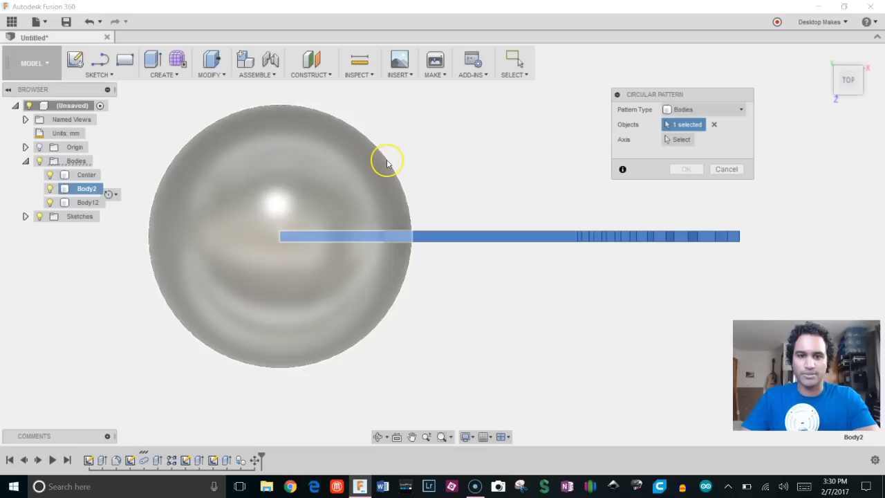
left_click(665, 140)
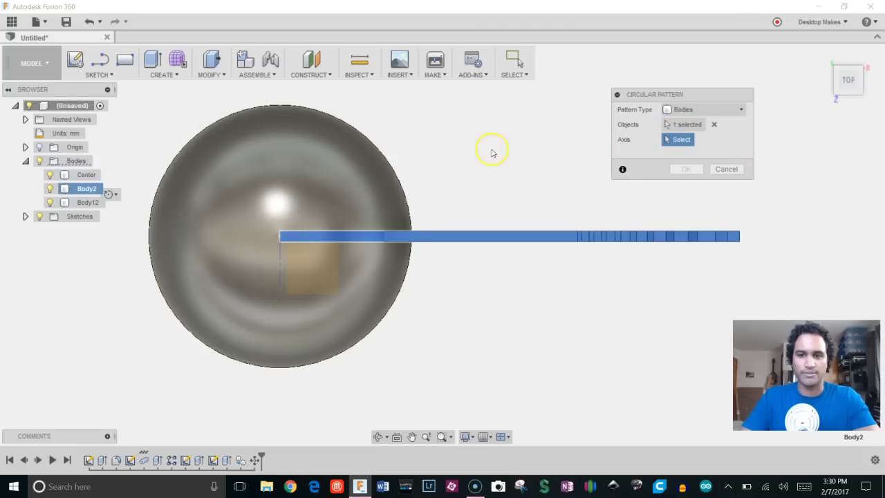
left_click(391, 160)
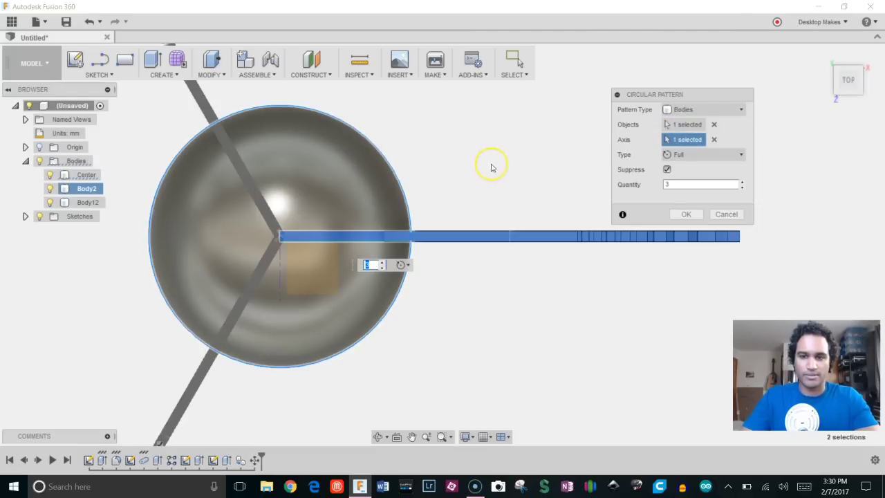
left_click(675, 184)
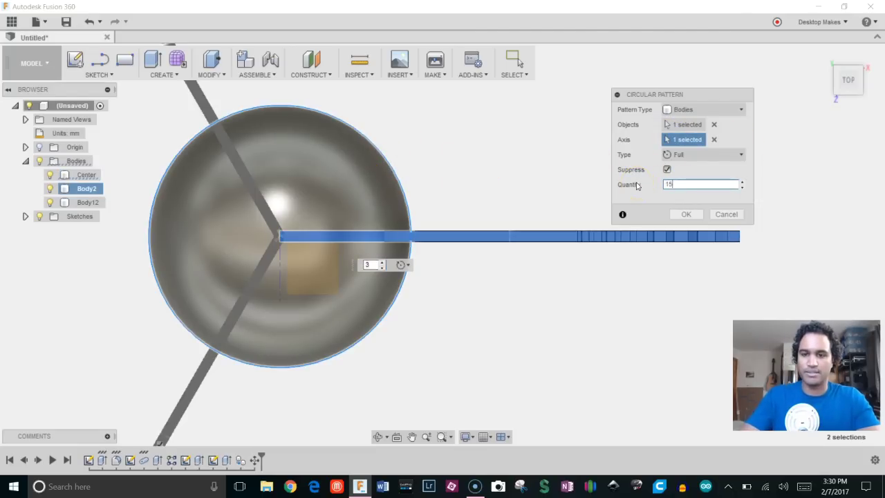
left_click(686, 215)
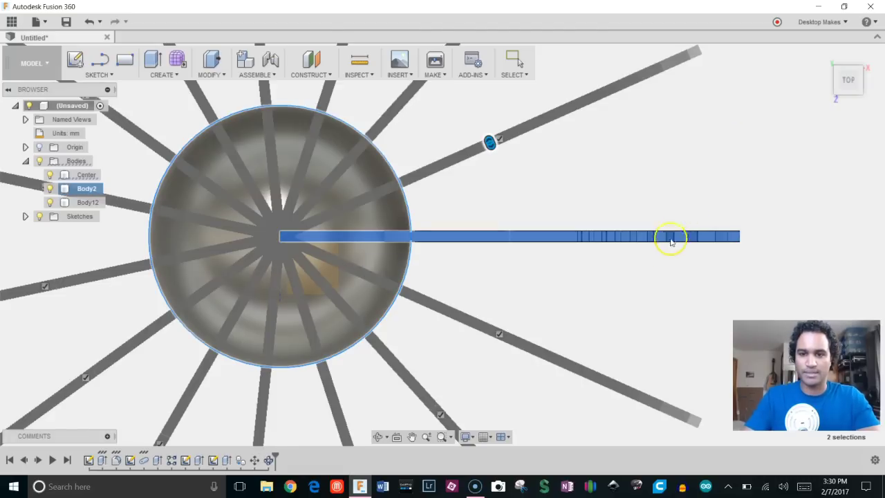
scroll(657, 242, "down", 4)
middle_click_drag(658, 245, 613, 214, "shift")
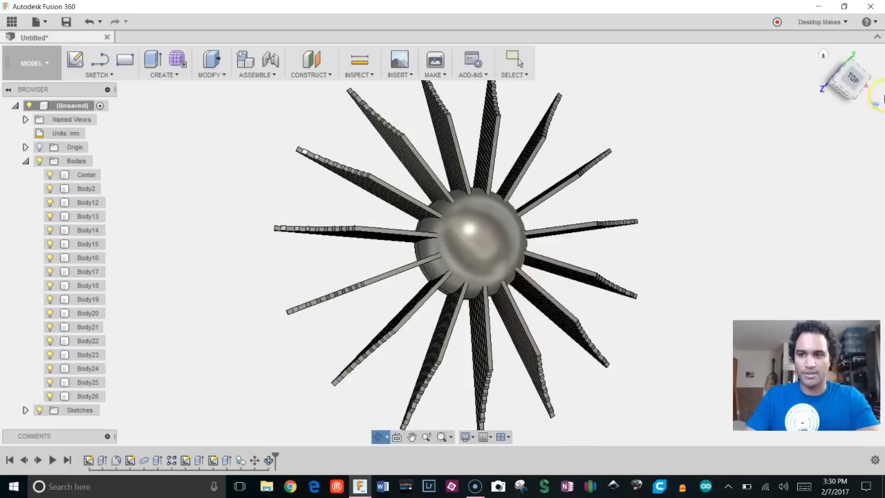
scroll(610, 211, "up", 3)
scroll(611, 211, "down", 3)
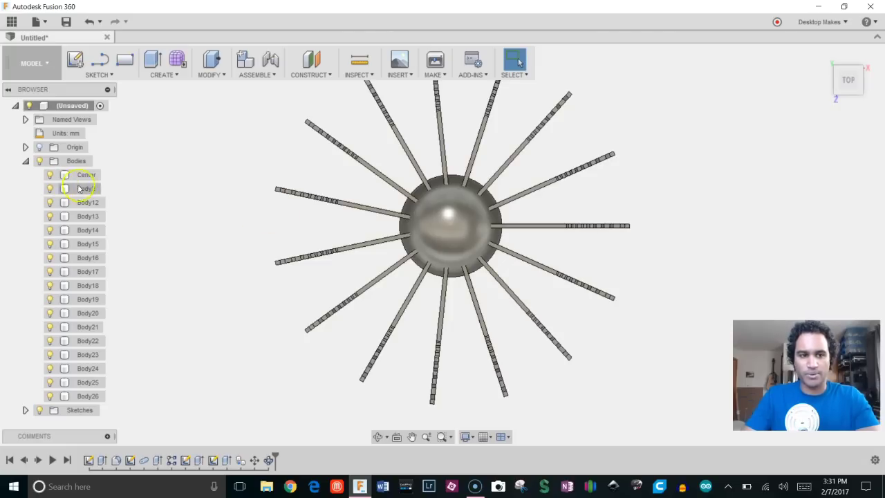
Step: Begin a Move/Copy of Body2 in Rotate mode about the dome's circular edge, turning it to about -10.9 degrees
right_click(88, 190)
left_click(110, 193)
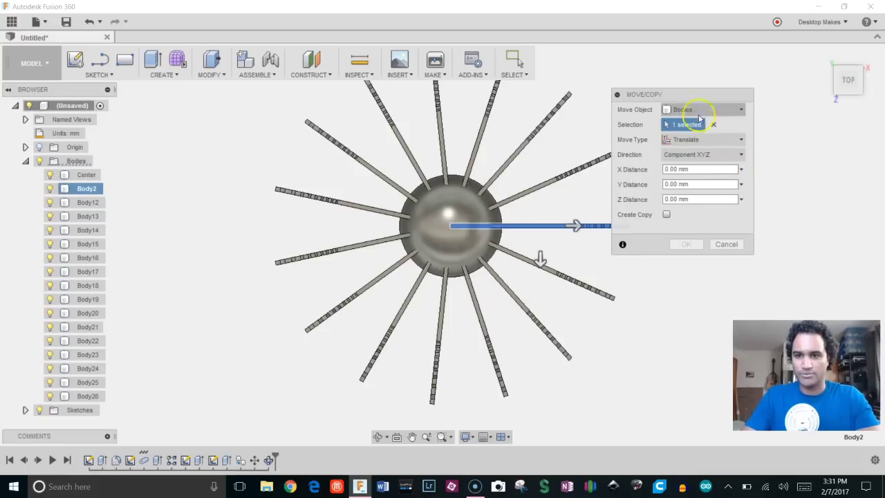
middle_click_drag(534, 233, 459, 247)
left_click(725, 142)
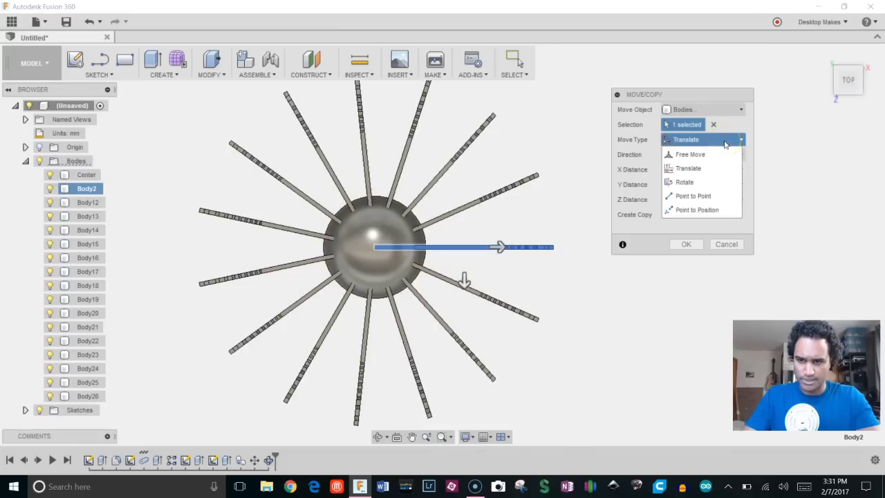
left_click(700, 182)
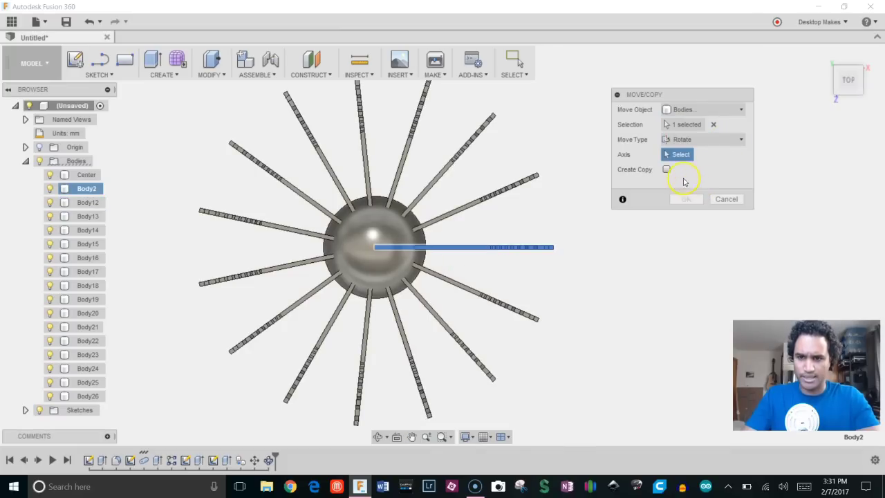
left_click(394, 213)
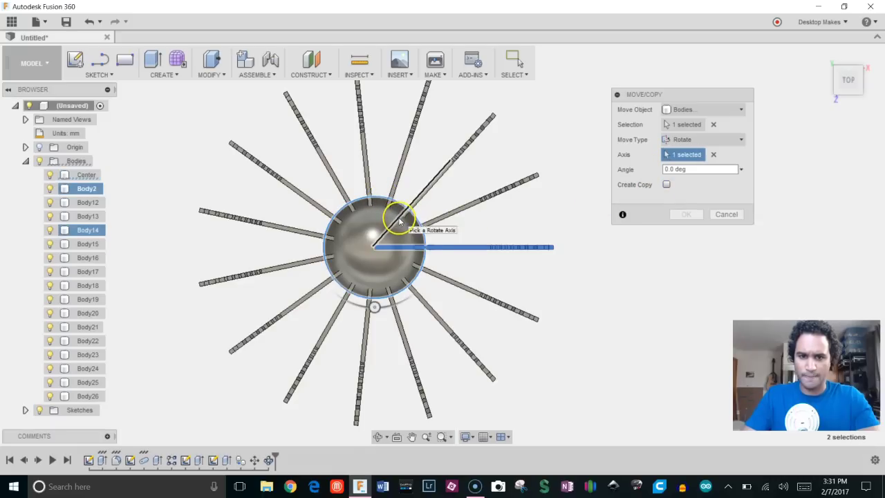
scroll(400, 216, "up", 3)
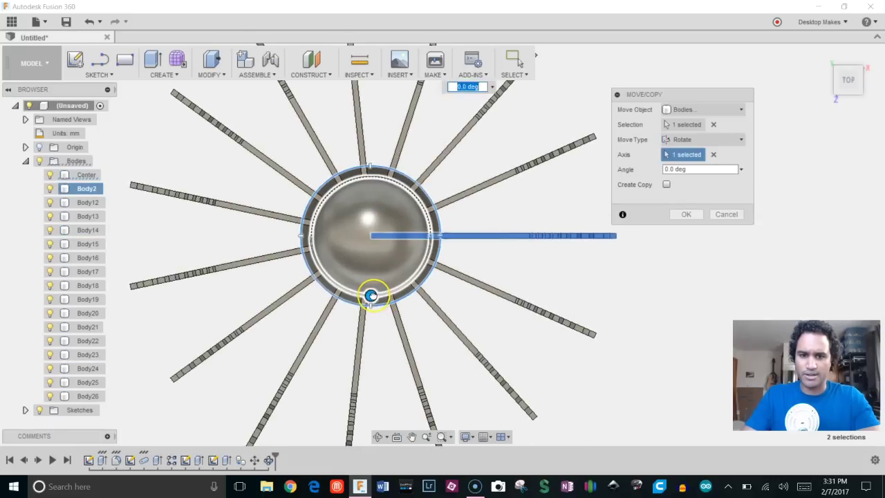
left_click_drag(371, 296, 360, 295)
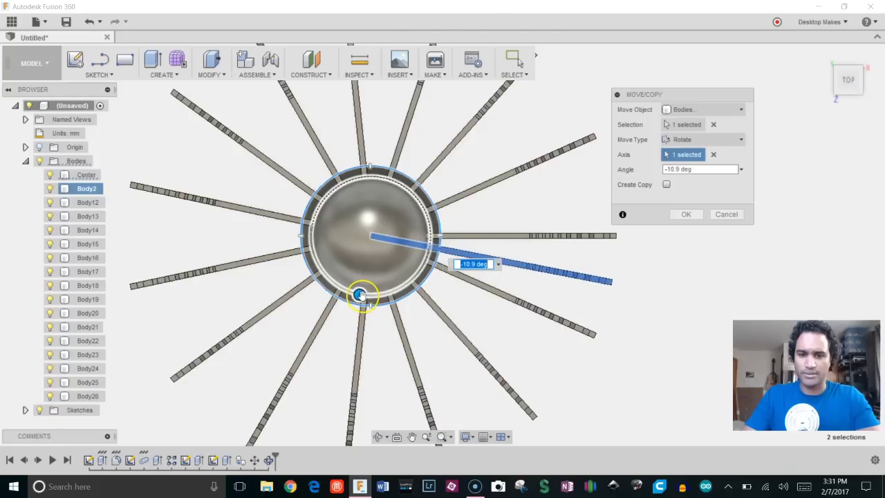
middle_click_drag(539, 257, 546, 235)
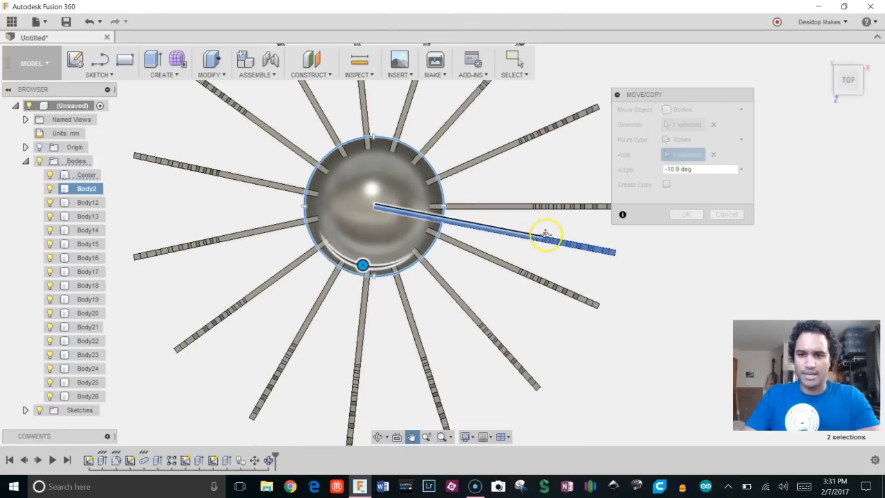
Step: Calculate half the pattern spacing in the Windows Calculator by dividing 360 by 15 and the result by 2
left_click(171, 487)
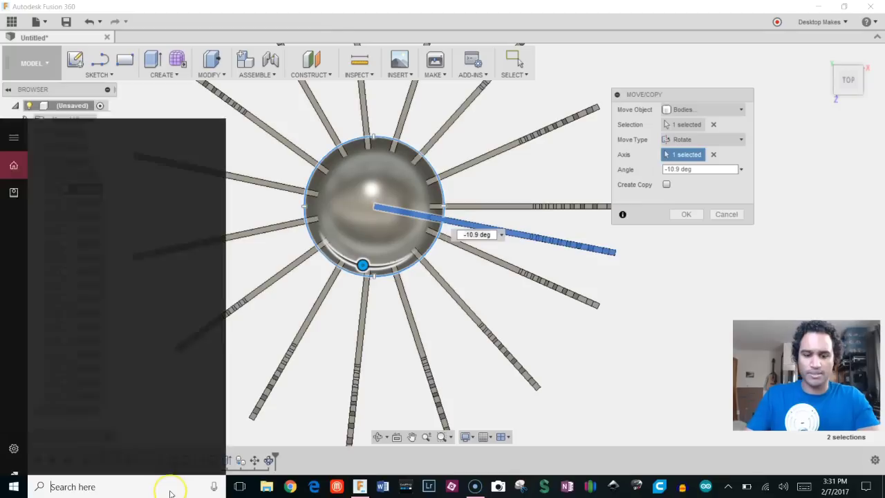
type("calc")
key("Return")
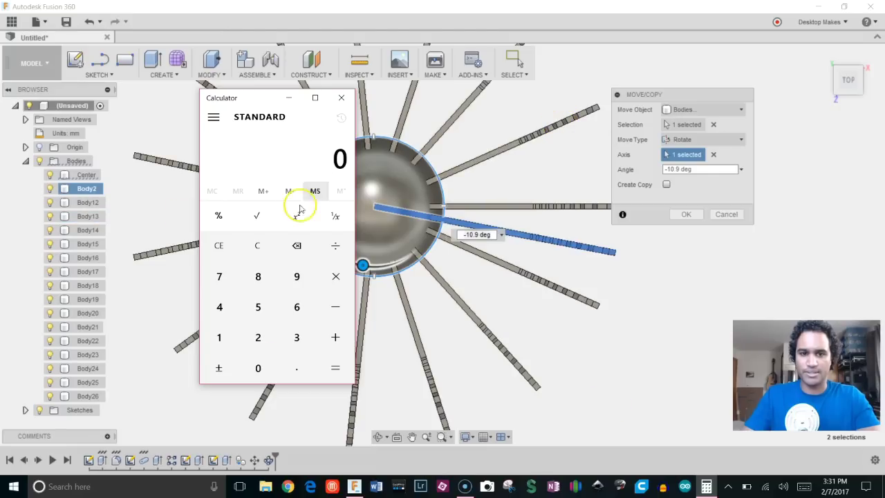
left_click(297, 337)
left_click(297, 306)
left_click(258, 367)
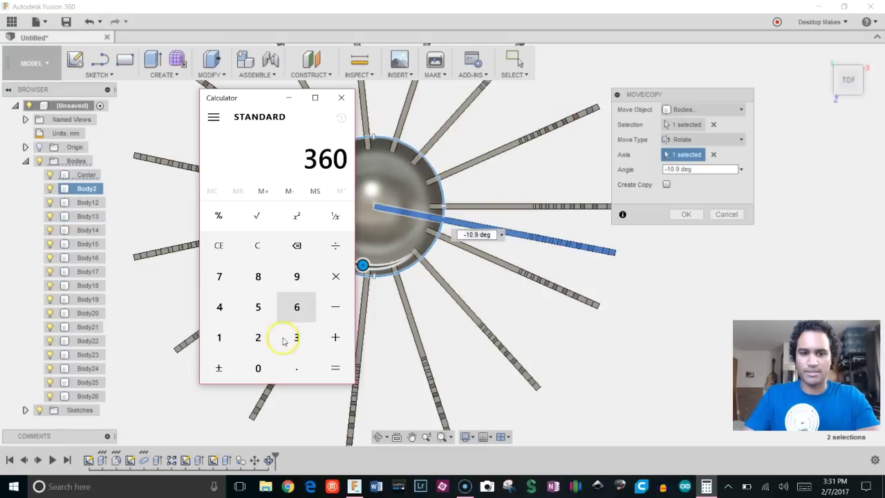
left_click(335, 245)
left_click(219, 338)
left_click(258, 306)
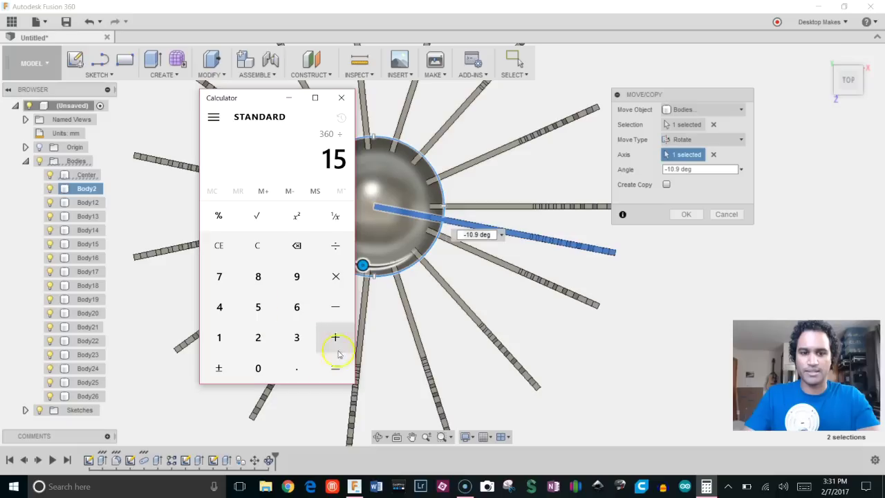
left_click(337, 367)
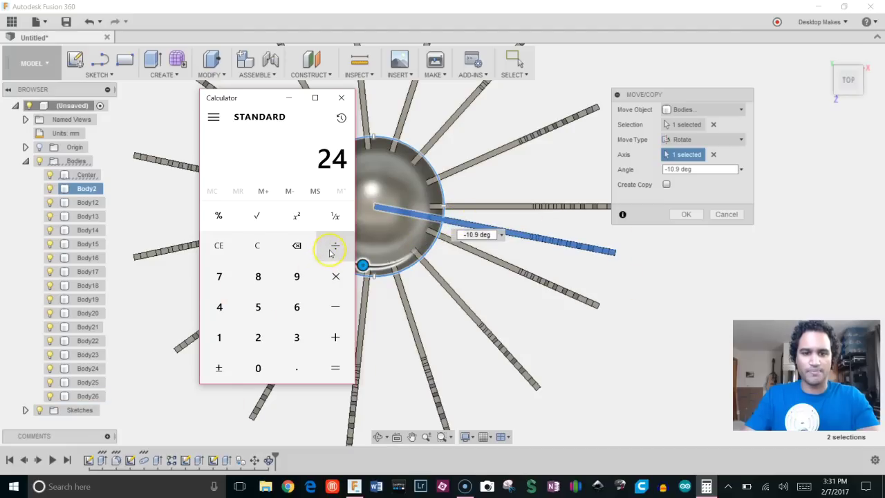
left_click(258, 336)
left_click(335, 367)
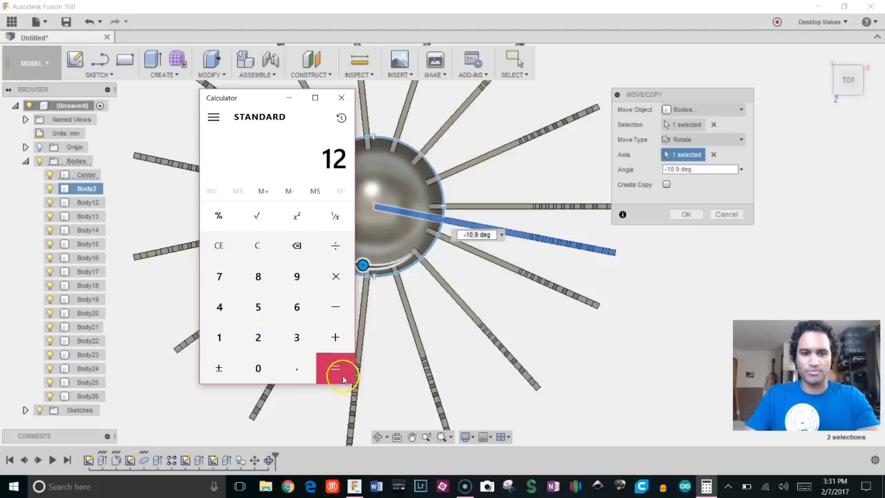
left_click(341, 97)
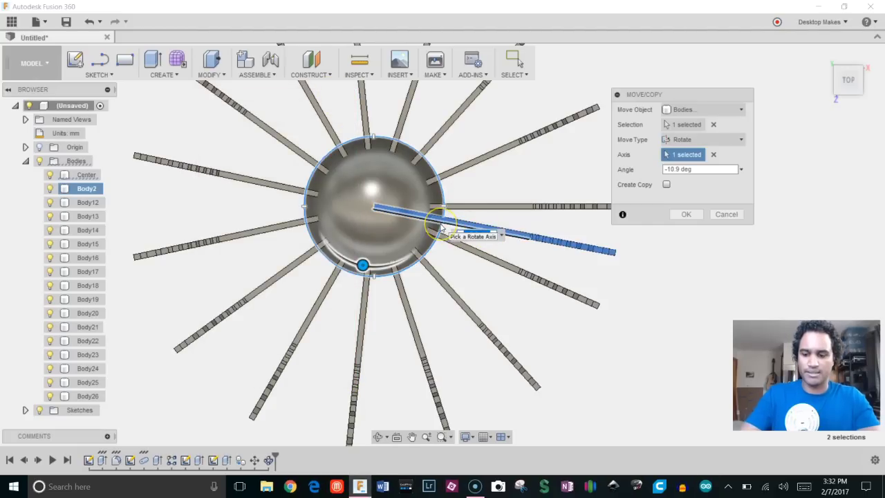
Step: Set the rotation angle of Body2 to -12 degrees and apply the move
type("-12")
key("Return")
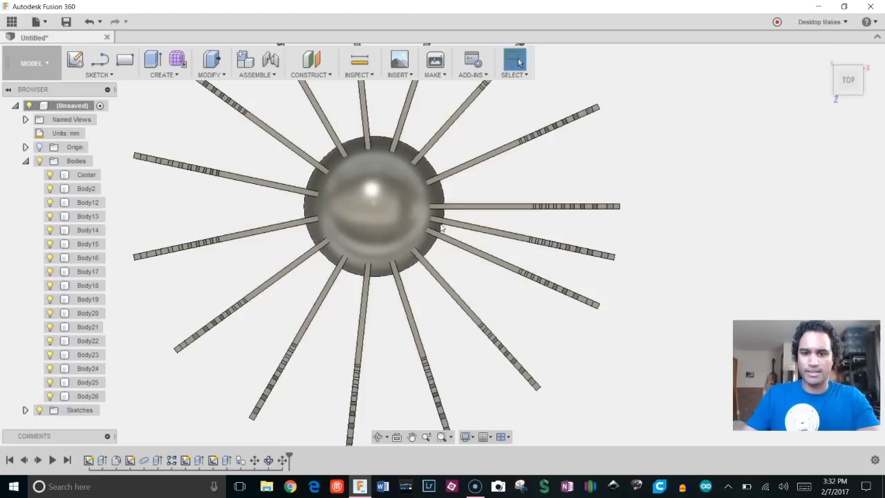
left_click(583, 252)
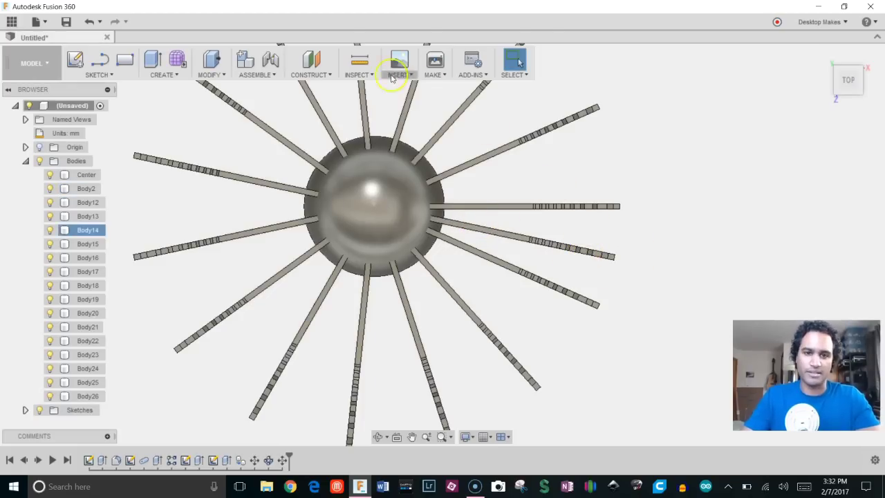
Step: Measure the angle between the long edges of two neighbouring patterned bar bodies, Body12 and Body13
left_click(360, 62)
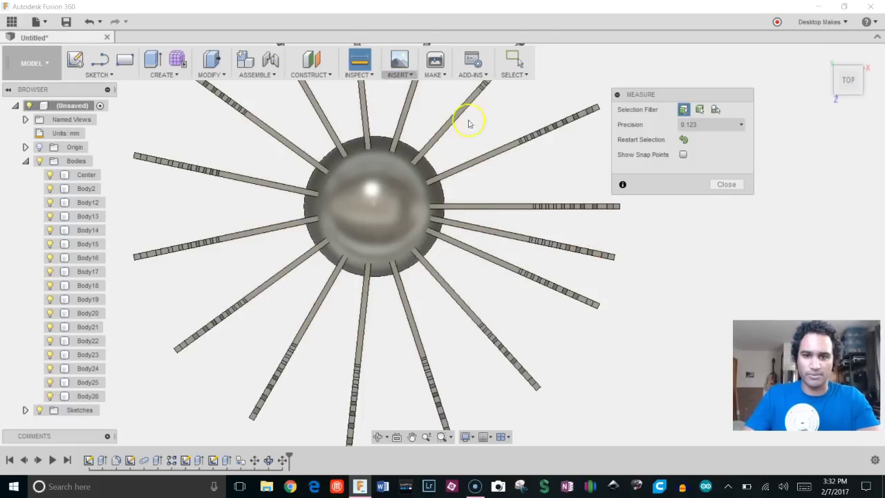
left_click(493, 208)
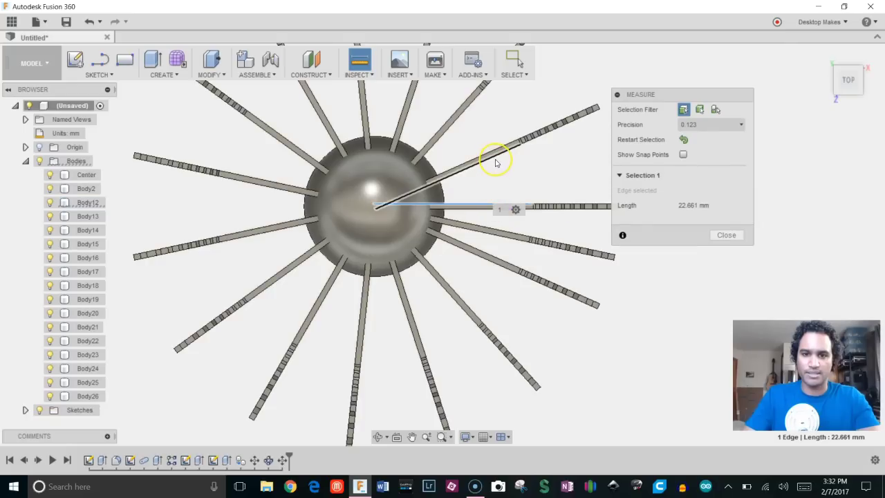
left_click(496, 163)
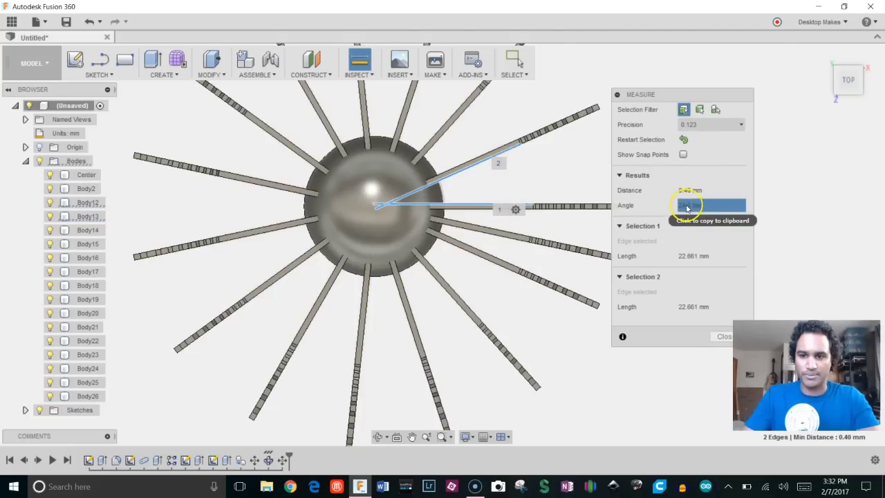
left_click(722, 338)
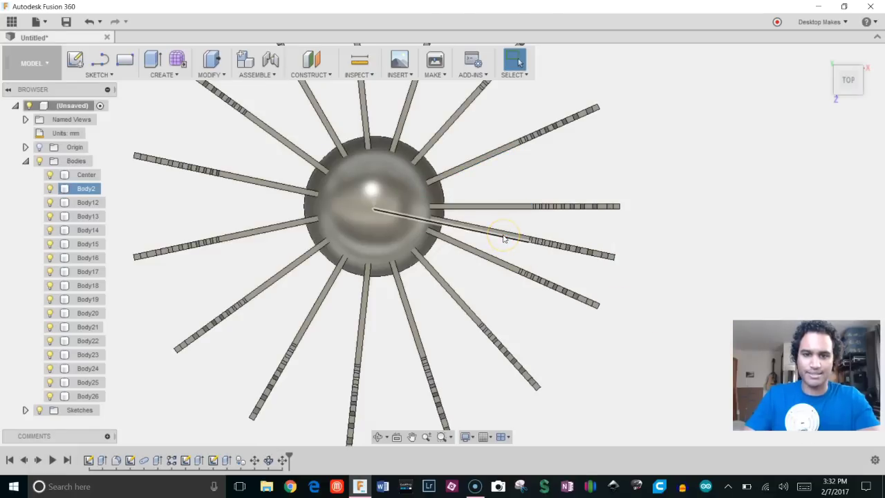
left_click(156, 94)
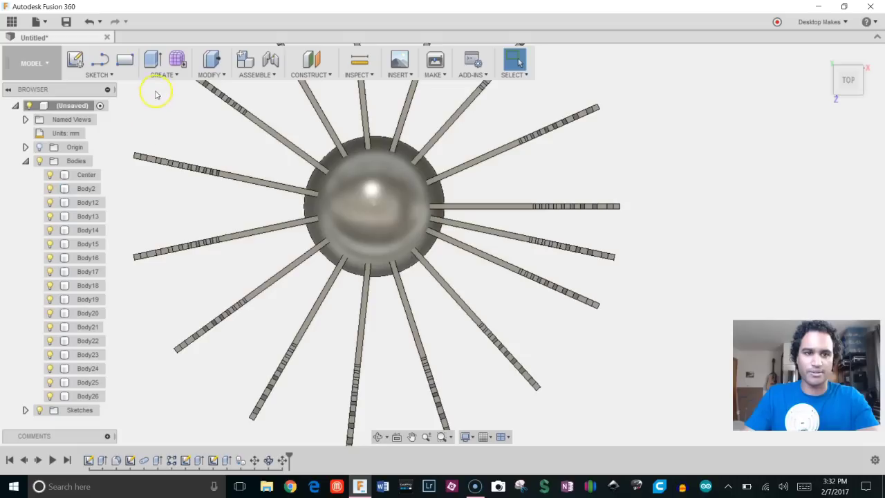
Step: Create a full circular pattern of Body2 around the dome's circular edge with a quantity of 15
left_click(164, 74)
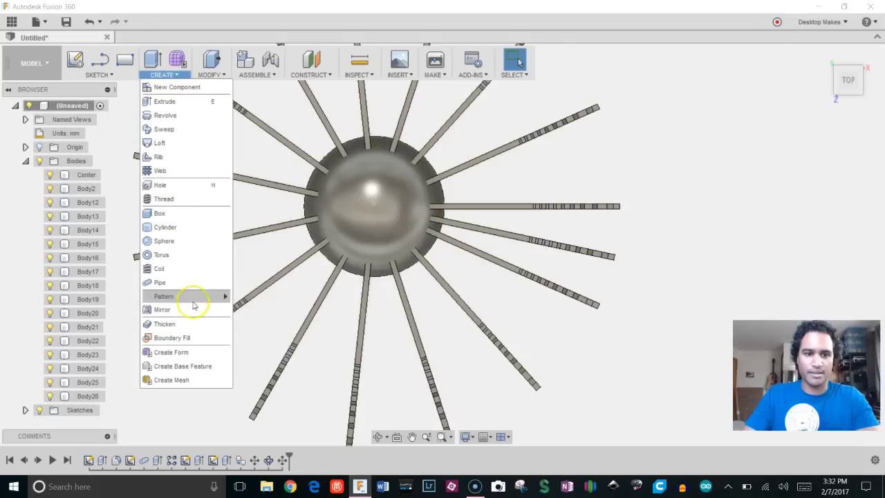
mouse_move(208, 296)
left_click(259, 310)
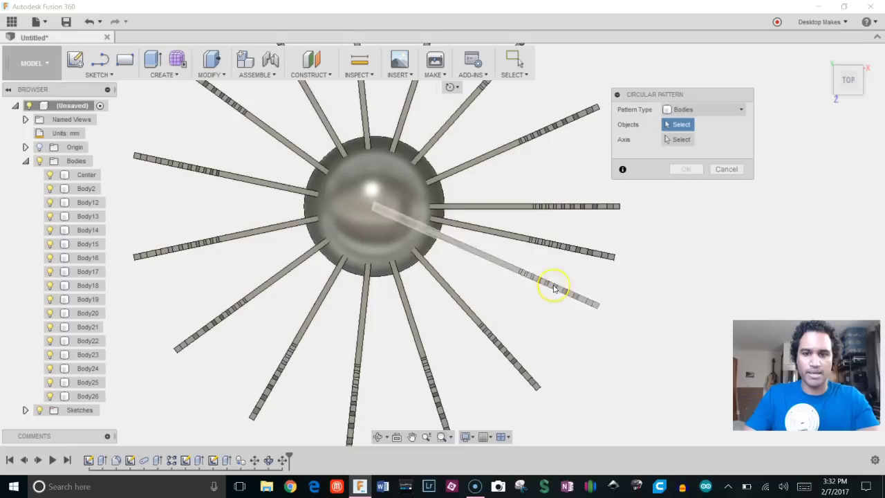
left_click(513, 238)
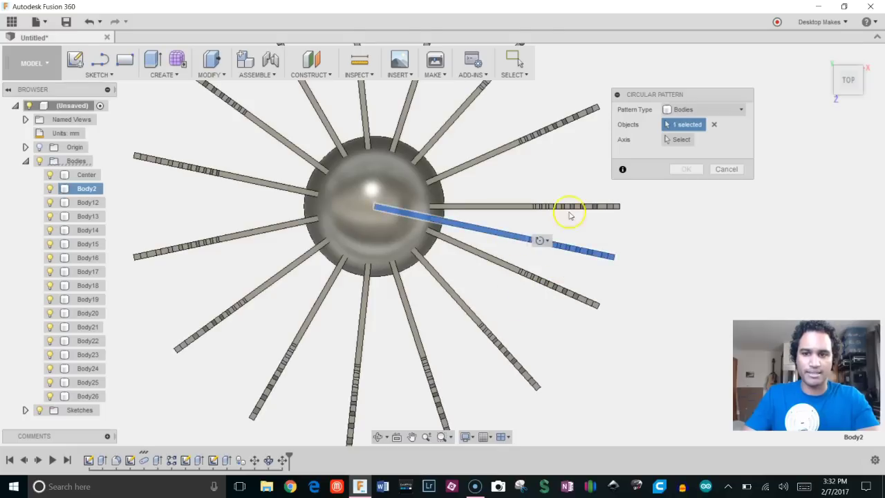
left_click(669, 140)
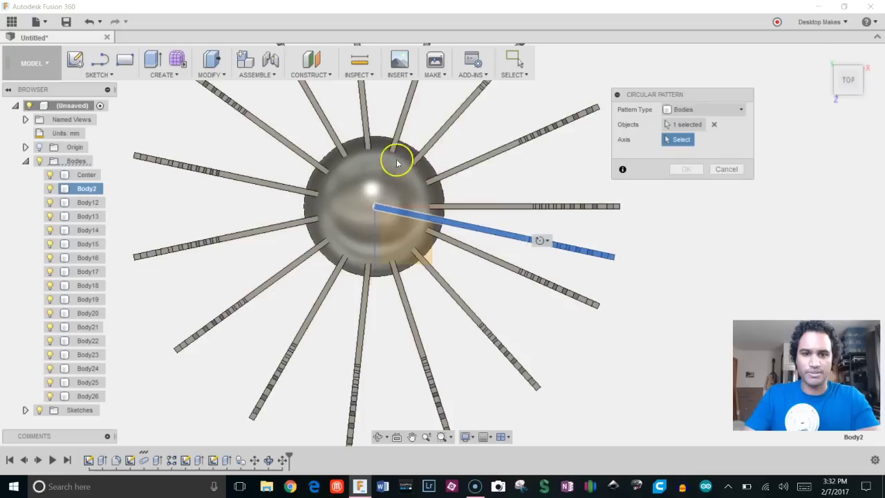
left_click(419, 154)
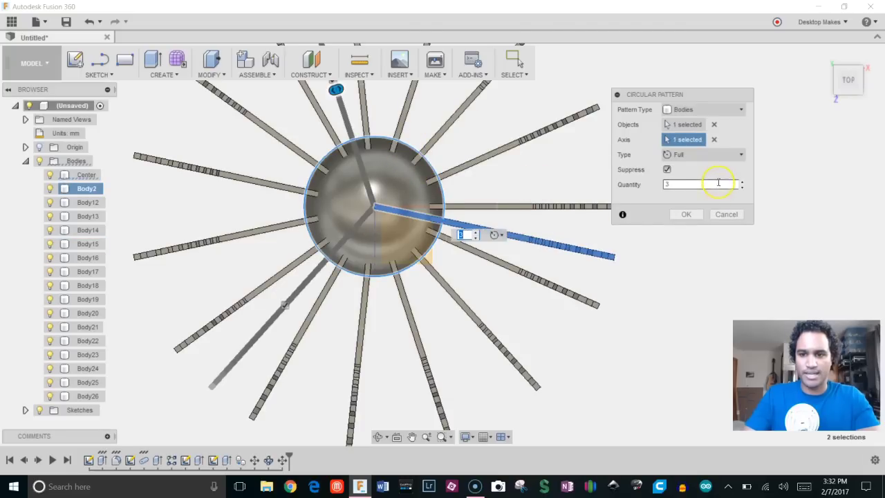
type("15")
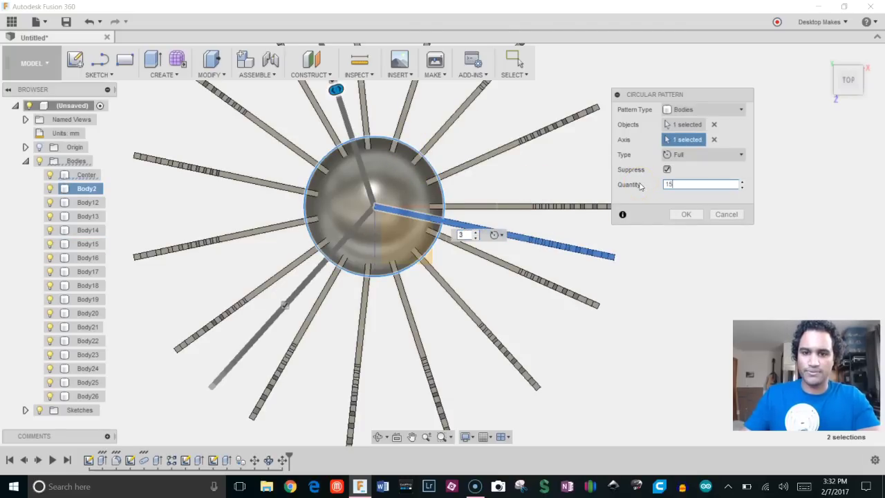
left_click(700, 218)
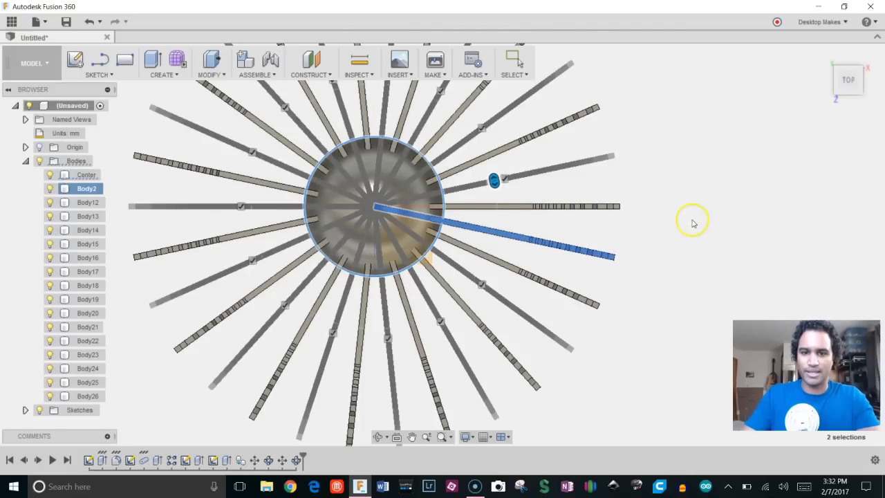
scroll(690, 225, "down", 3)
mouse_move(689, 227)
middle_mouse_down("shift")
mouse_move(673, 116)
mouse_move(671, 234)
mouse_move(678, 178)
mouse_move(608, 174)
mouse_move(542, 214)
mouse_move(660, 152)
mouse_move(682, 215)
middle_mouse_up("shift")
key("Escape")
left_click(818, 101)
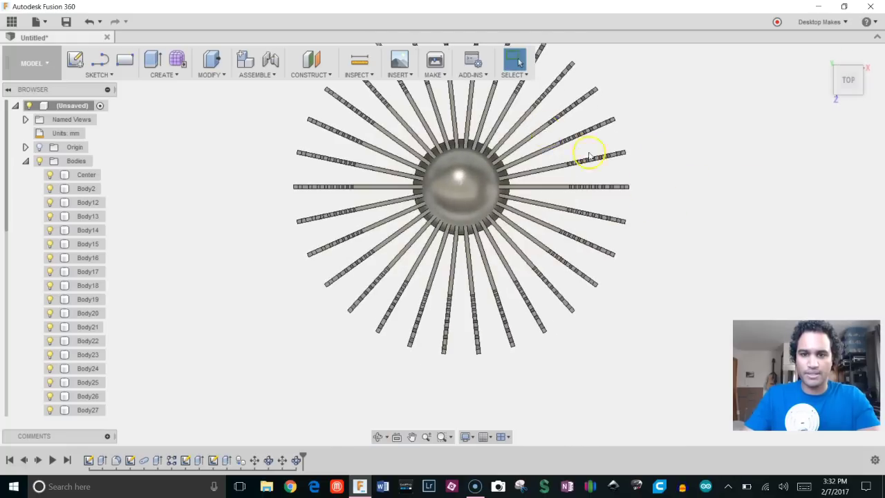
Step: Combine all the bar bodies, Body2 through Body40, into the target body Center using the Join operation
scroll(433, 300, "down", 3)
scroll(192, 326, "down", 3)
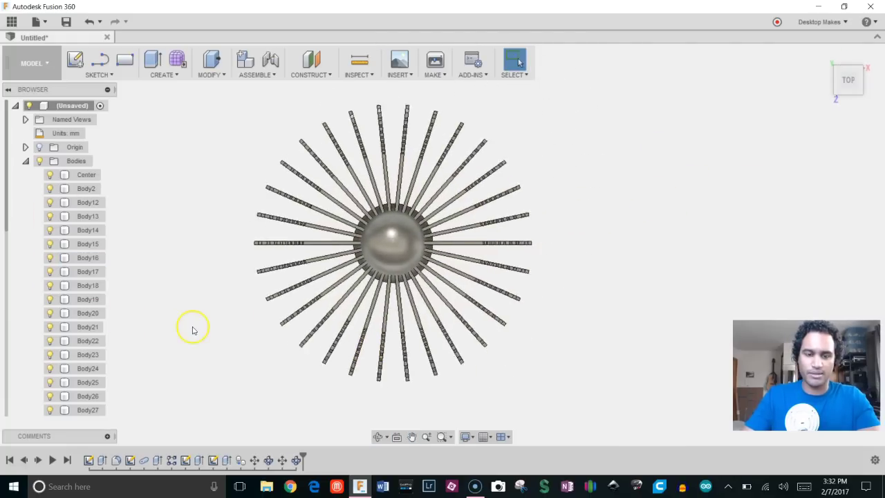
middle_click_drag(219, 328, 282, 311)
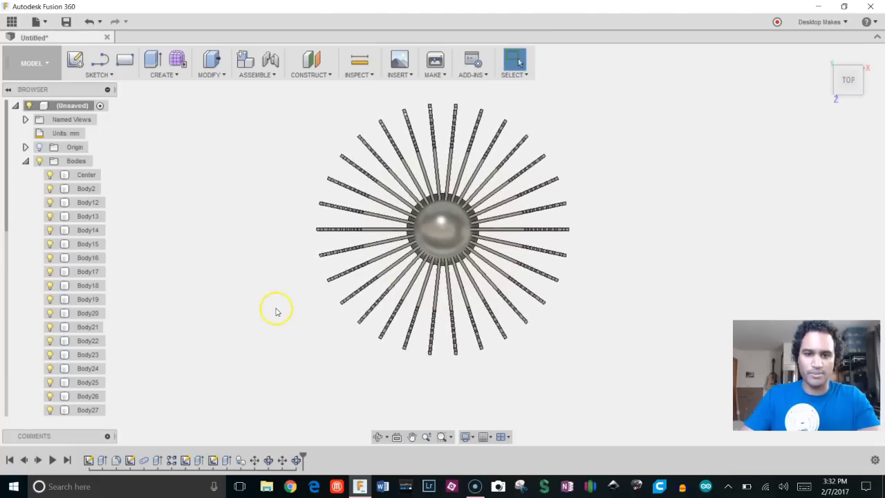
left_click(211, 75)
left_click(220, 185)
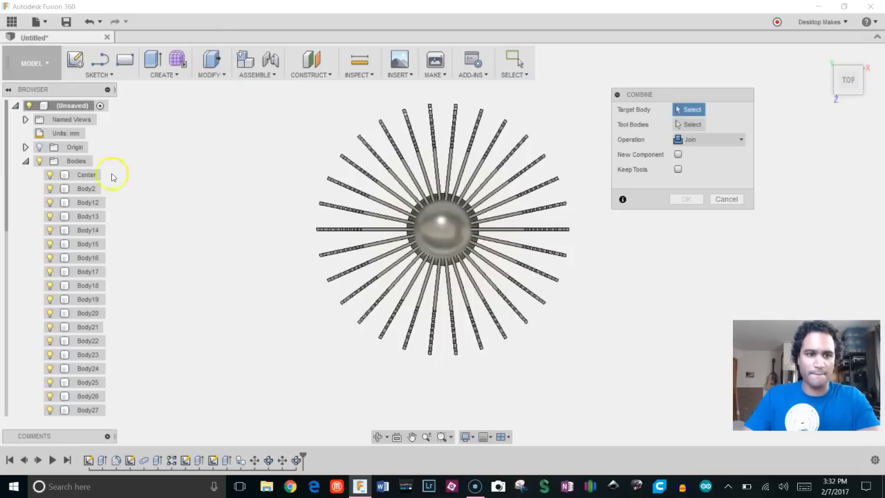
left_click(87, 174)
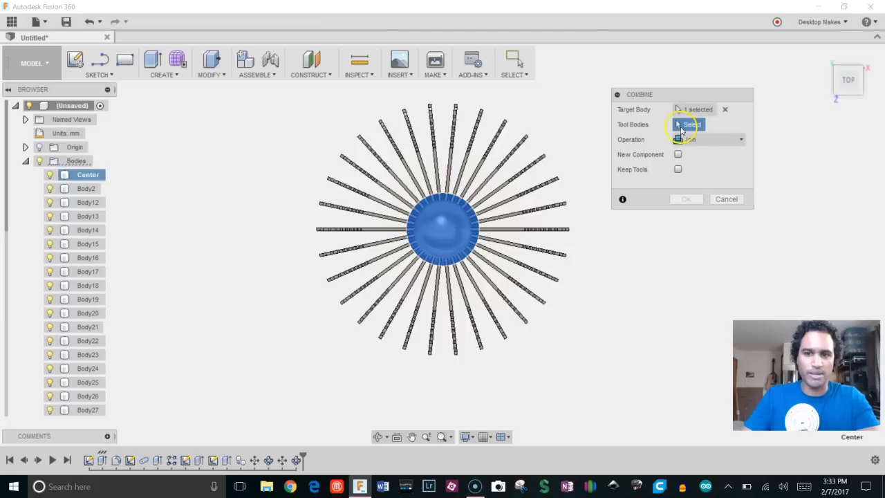
left_click(85, 188)
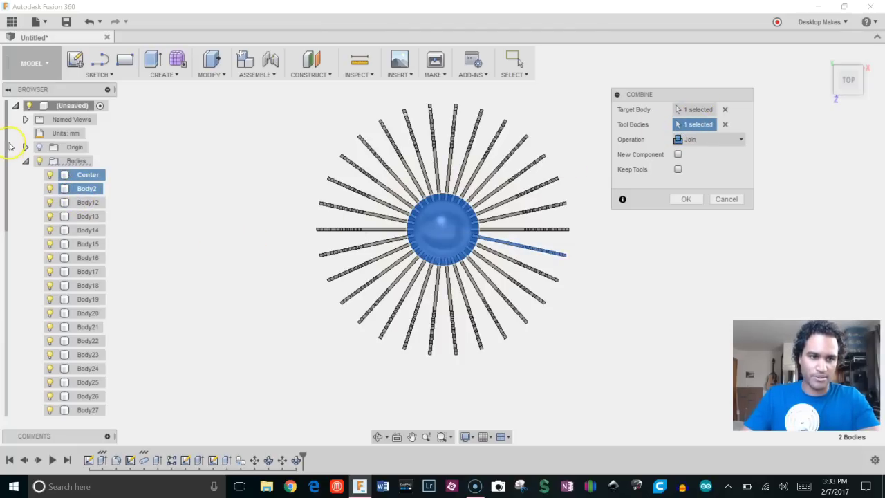
scroll(7, 152, "down", 1)
scroll(7, 153, "down", 5)
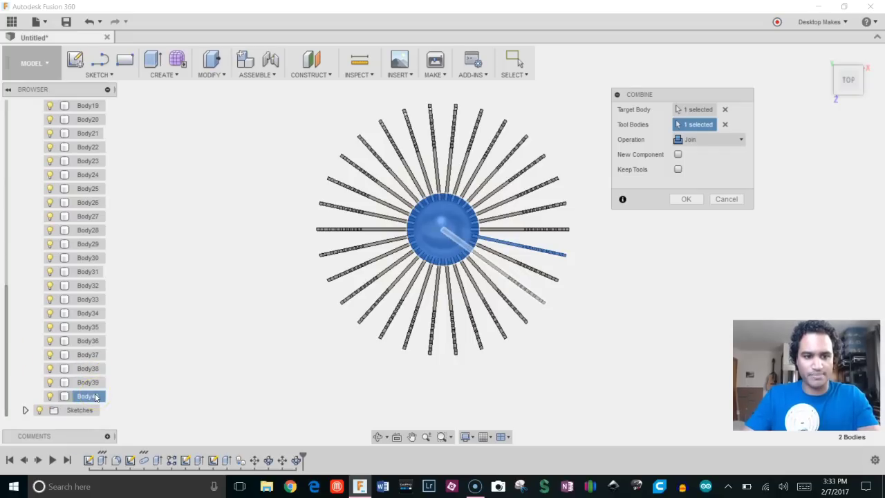
left_click(87, 121, "shift")
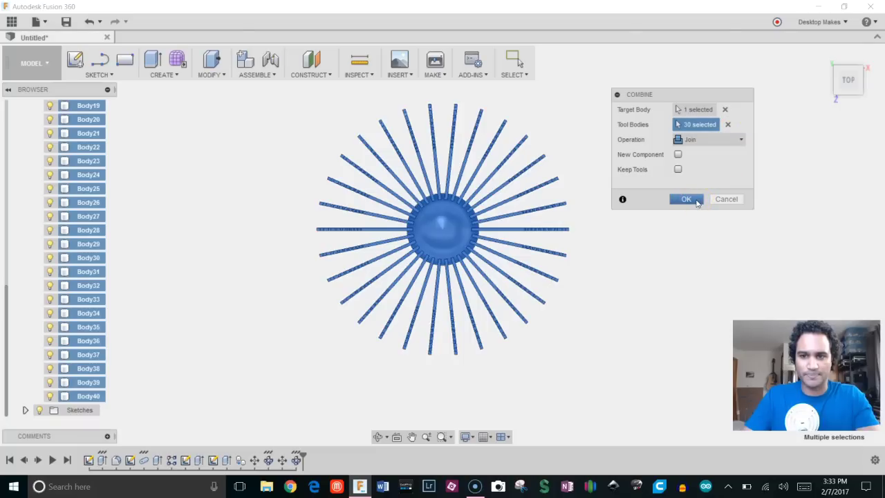
left_click(709, 143)
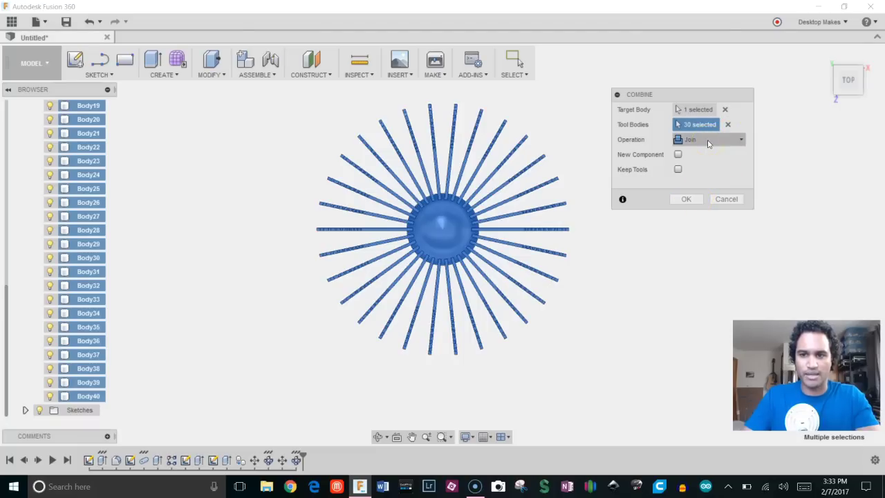
left_click(686, 200)
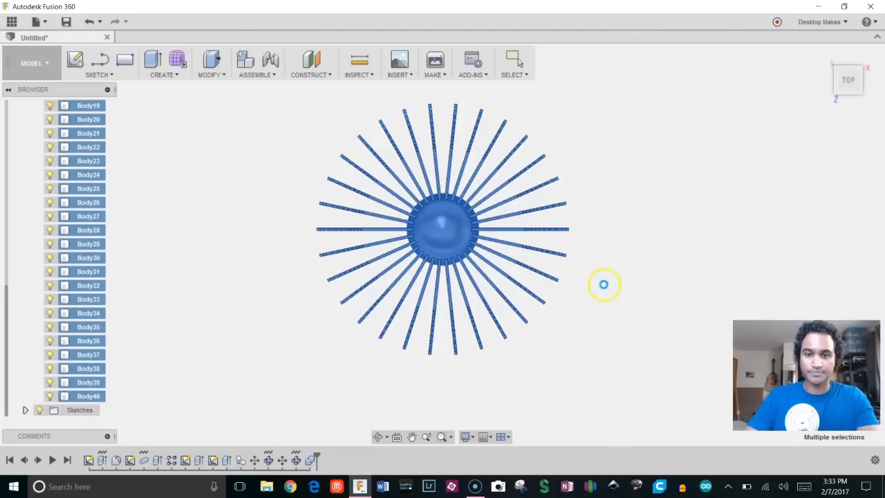
Step: Check the combined result by hiding and reshowing the Center body
left_click(3, 277)
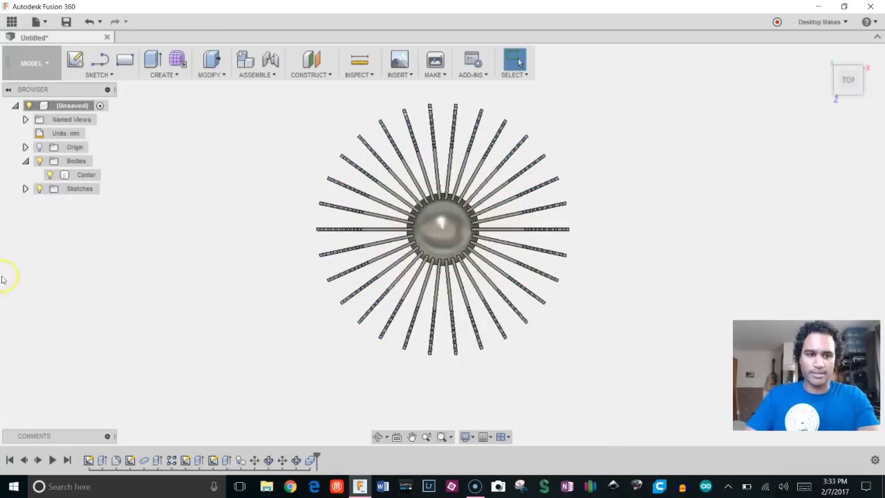
left_click(24, 162)
left_click(26, 163)
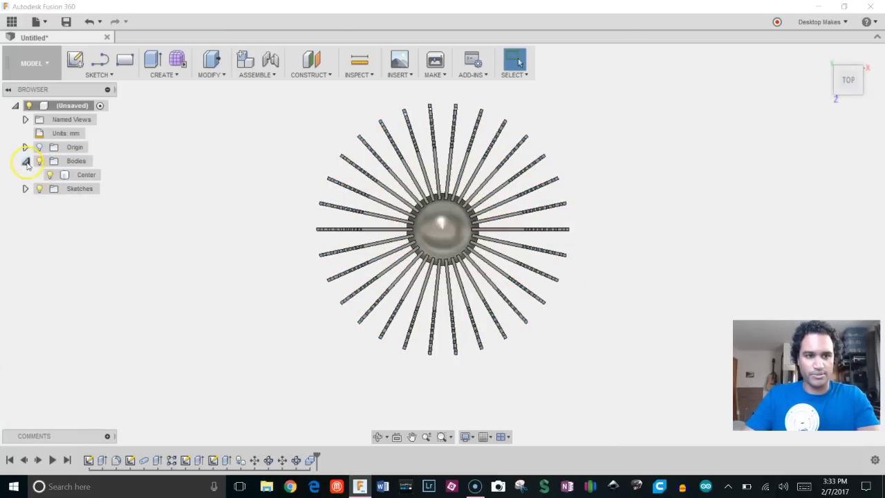
left_click(49, 176)
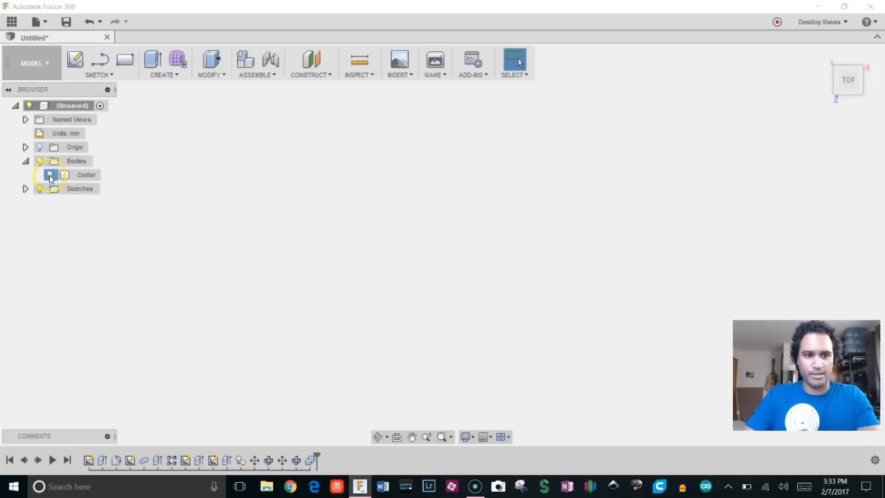
left_click(49, 176)
Step: Start an offset plane from the dome's flat underside and pull it up near the dome's top, to about -11.37 mm
middle_click_drag(297, 318, 304, 235, "shift")
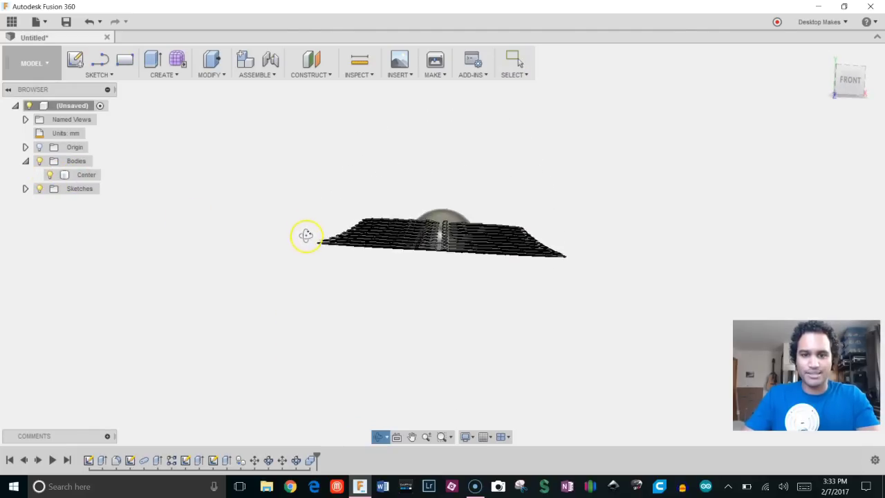
scroll(449, 214, "up", 2)
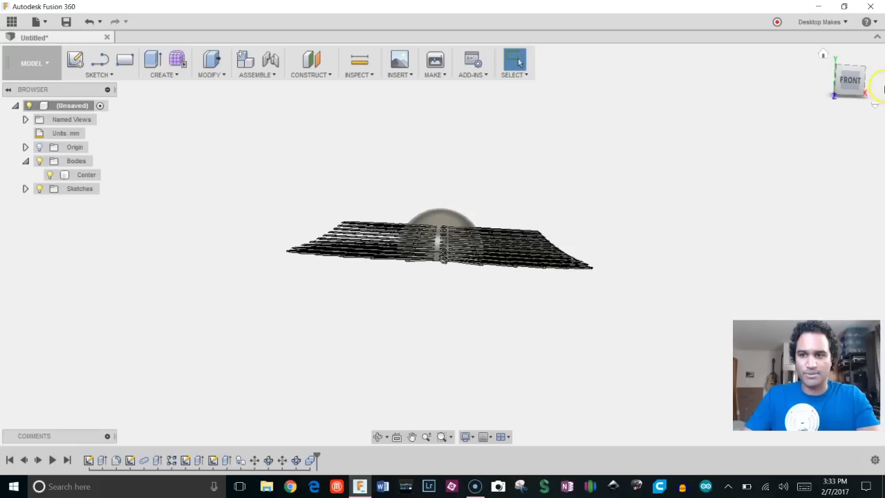
left_click(850, 94)
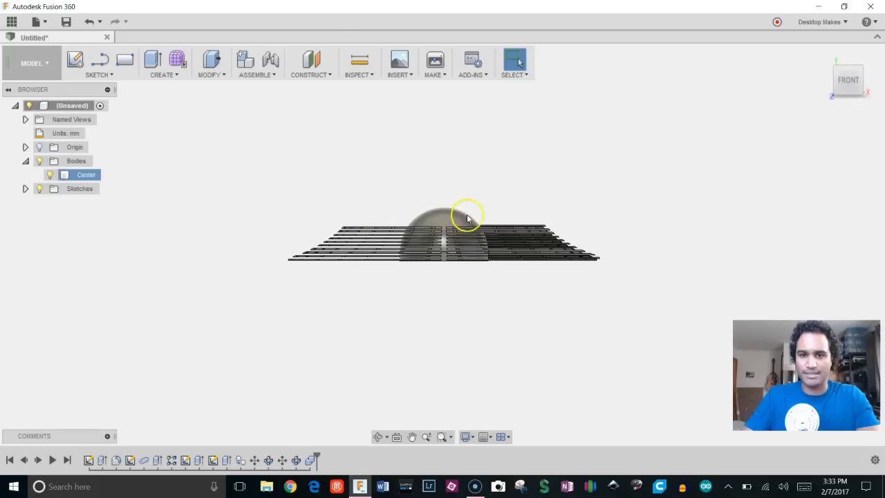
scroll(467, 218, "up", 3)
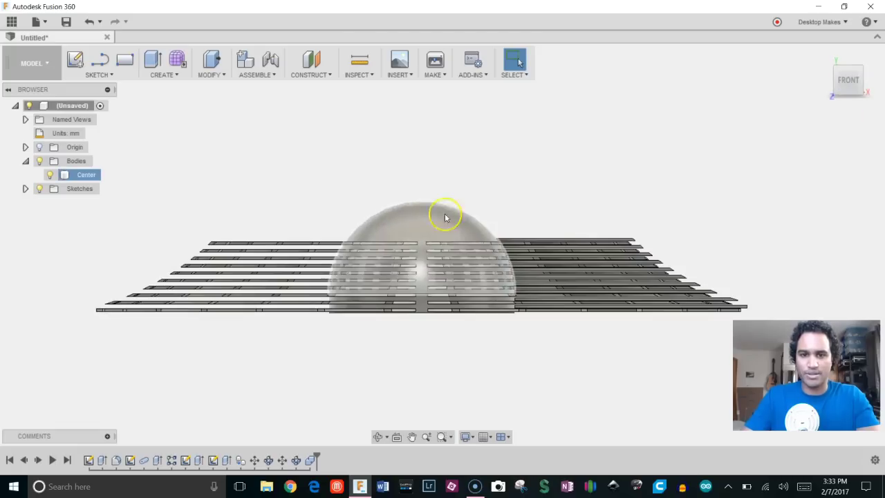
left_click(326, 80)
left_click(322, 88)
middle_click_drag(433, 294, 411, 316, "shift")
left_click(418, 296)
left_click_drag(411, 316, 419, 220)
middle_click_drag(419, 220, 439, 228, "shift")
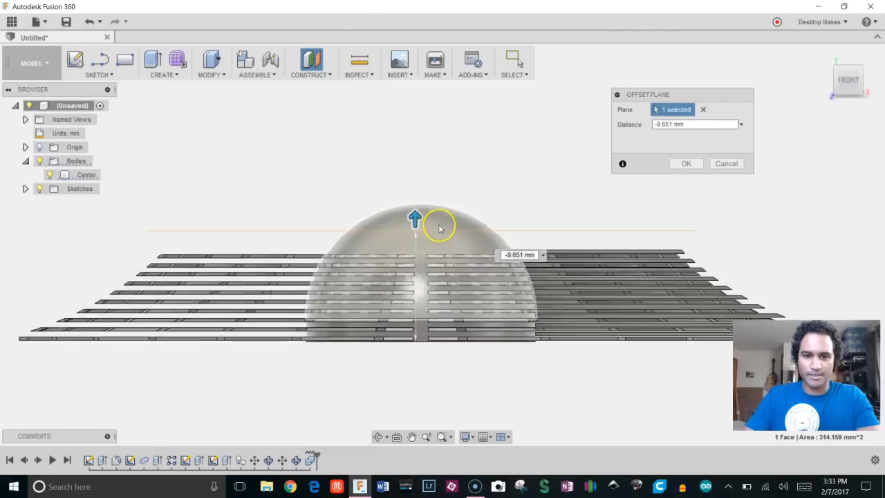
scroll(415, 227, "up", 4)
left_click_drag(389, 223, 411, 188)
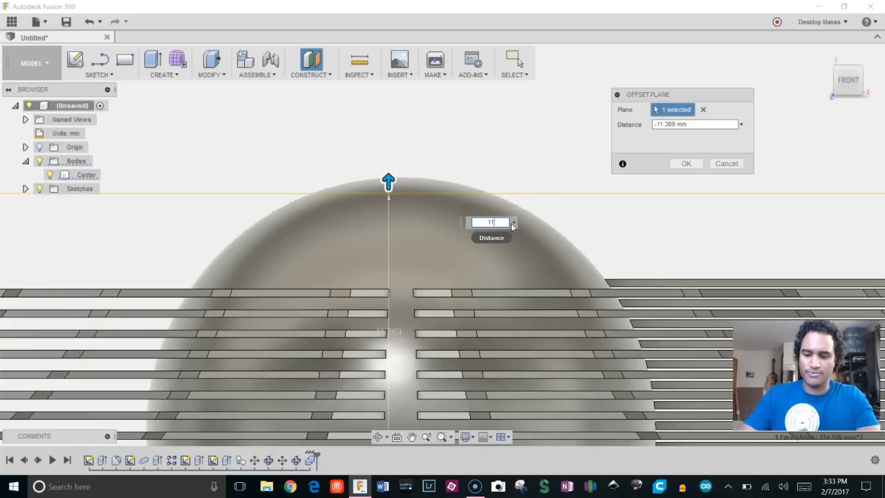
Step: Set the plane's offset distance to -11 mm and create it
type("11")
key("Return")
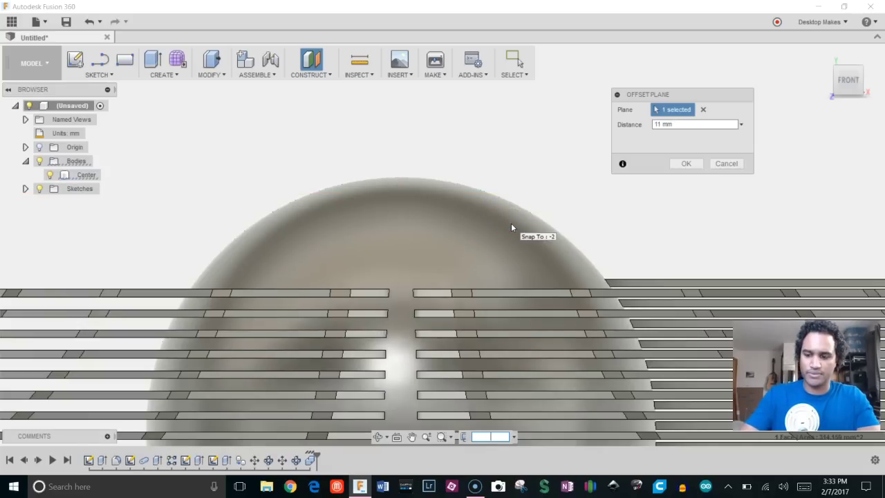
left_click(509, 239)
left_click(639, 125)
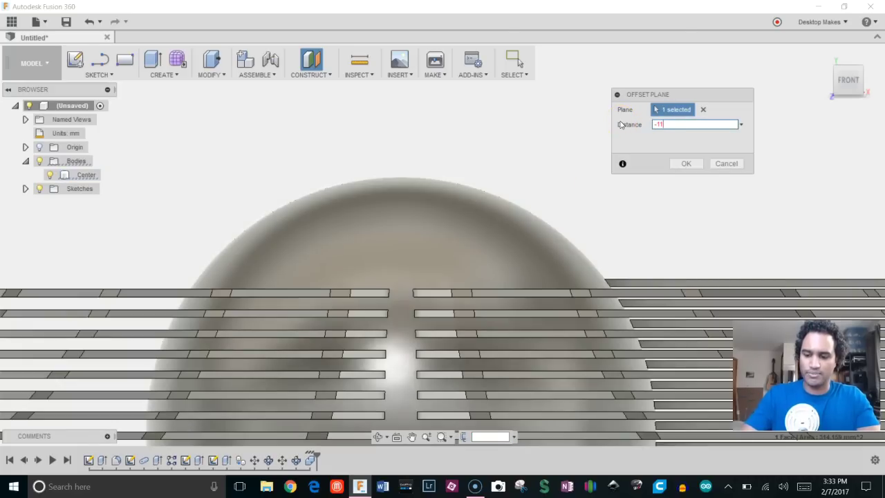
key("Return")
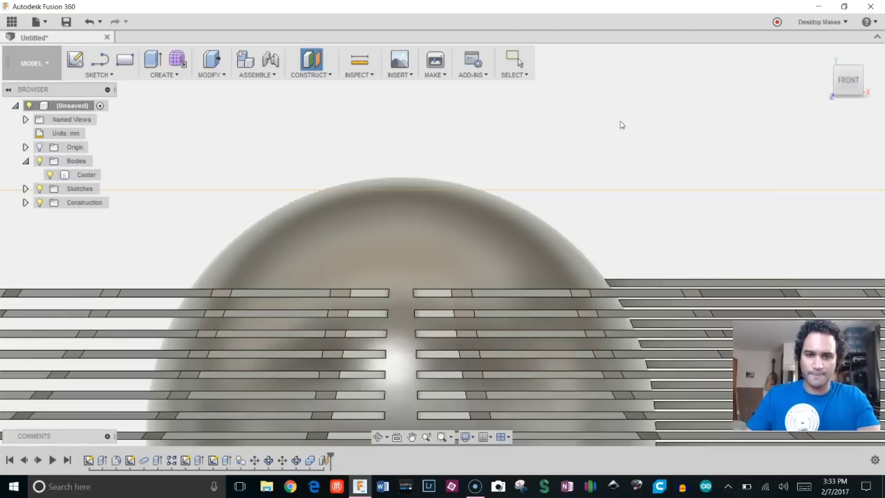
Step: Split the Center body using the offset plane near the dome's top as the splitting tool
left_click(401, 211)
left_click(101, 173)
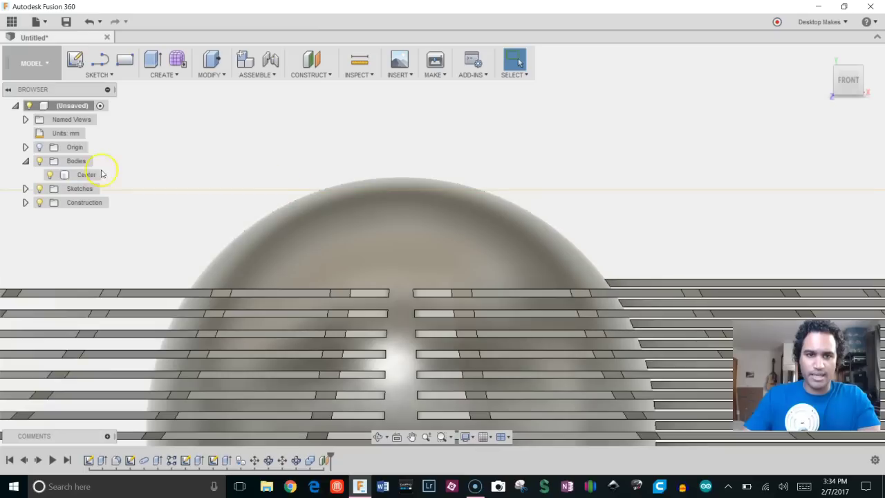
left_click(202, 84)
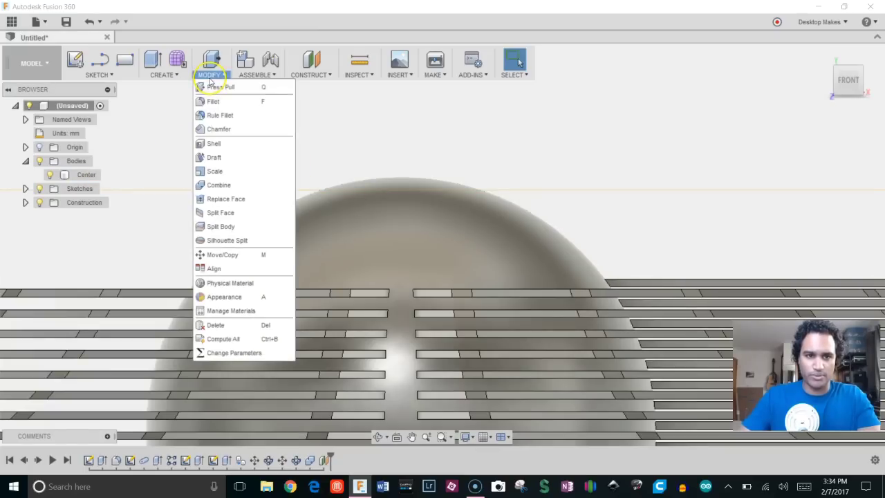
left_click(213, 226)
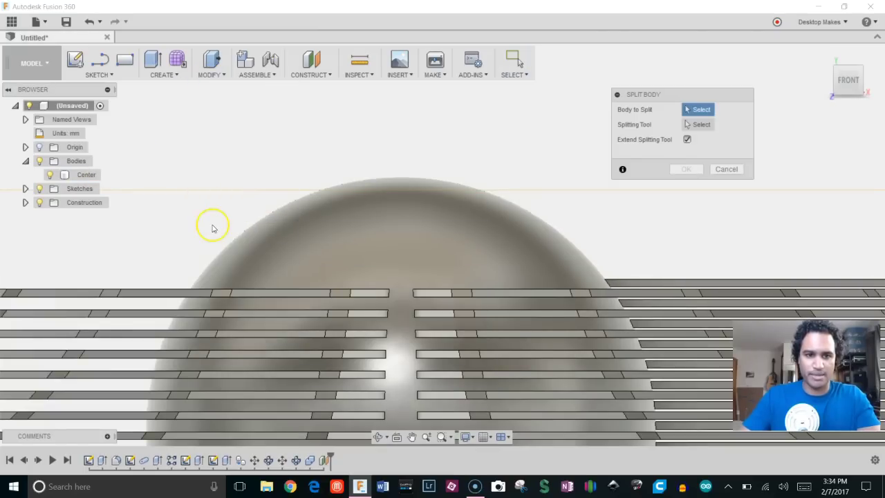
left_click(344, 245)
left_click(699, 128)
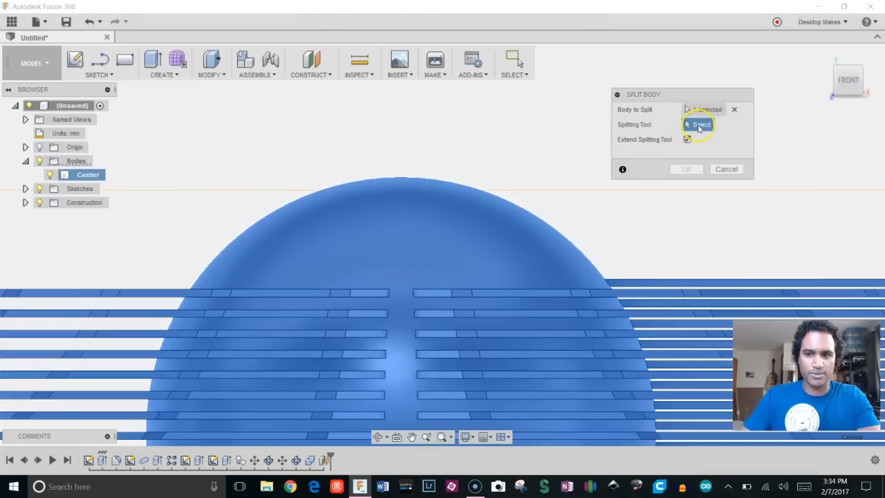
left_click(588, 188)
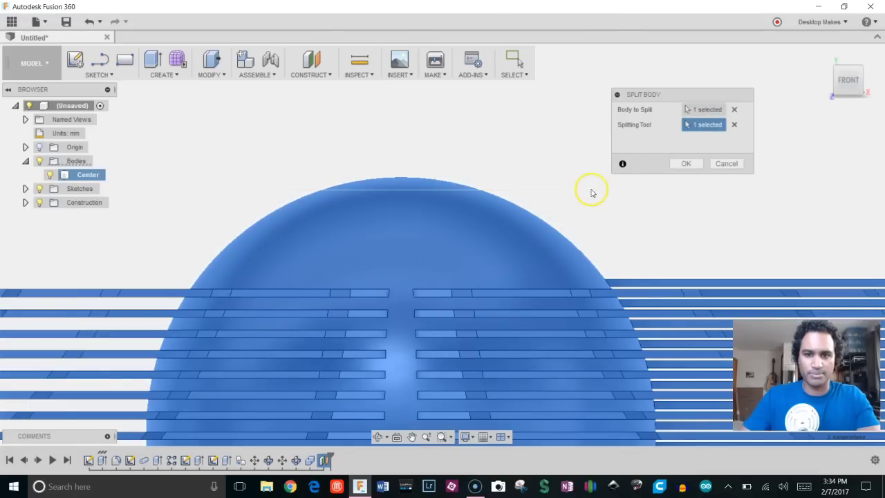
left_click(697, 170)
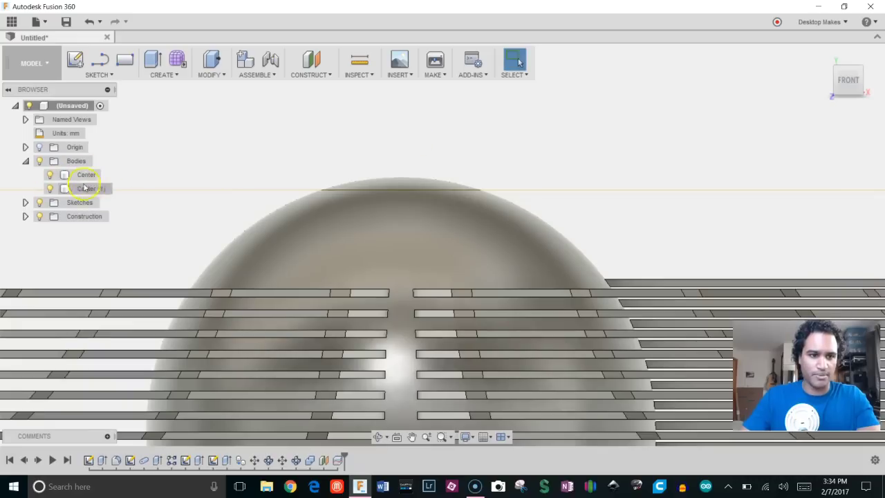
Step: Hide the cut-off dome cap, the Center body, and remove it from the design
left_click(49, 176)
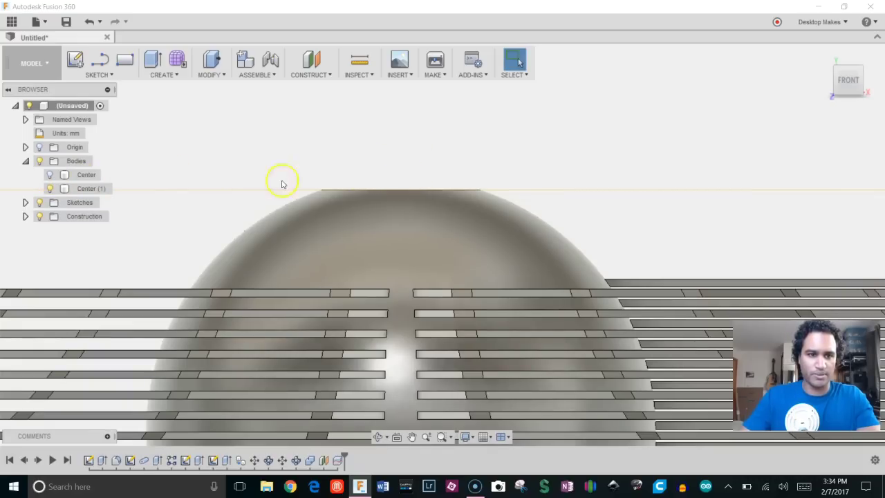
right_click(77, 176)
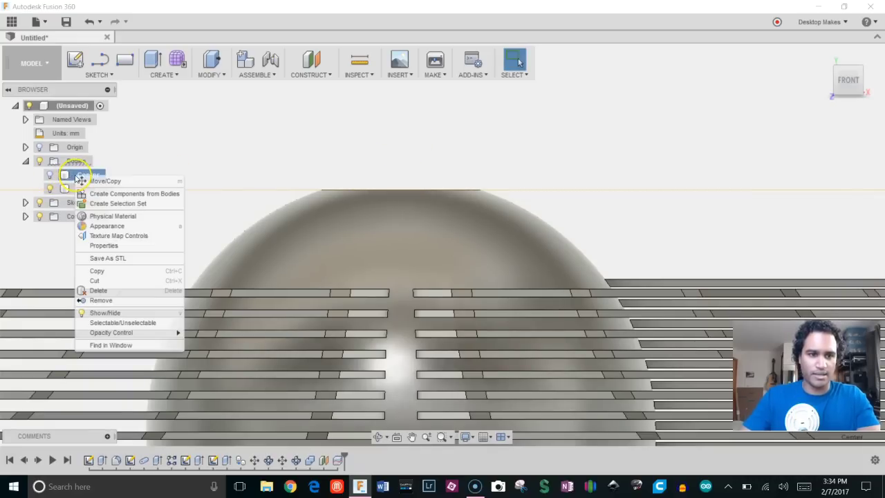
left_click(105, 300)
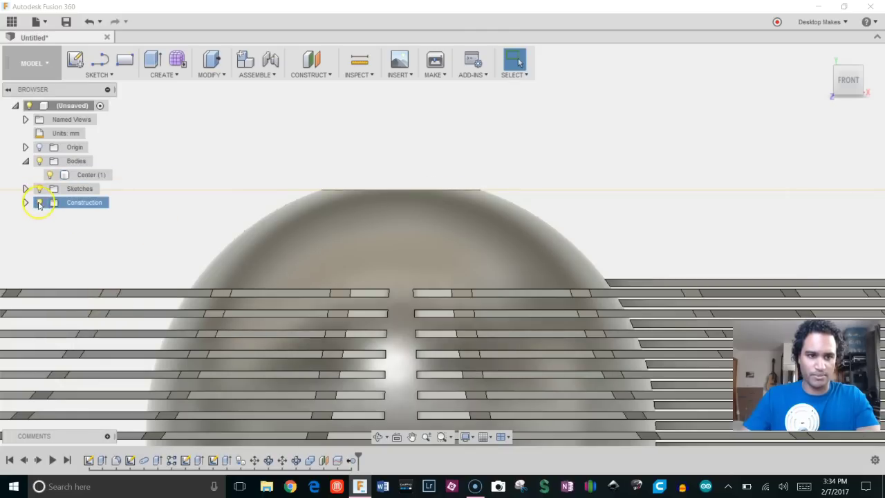
Step: Hide the construction plane and the sketches, collapse the bodies list and bring the whole model into view
left_click(40, 203)
left_click(25, 161)
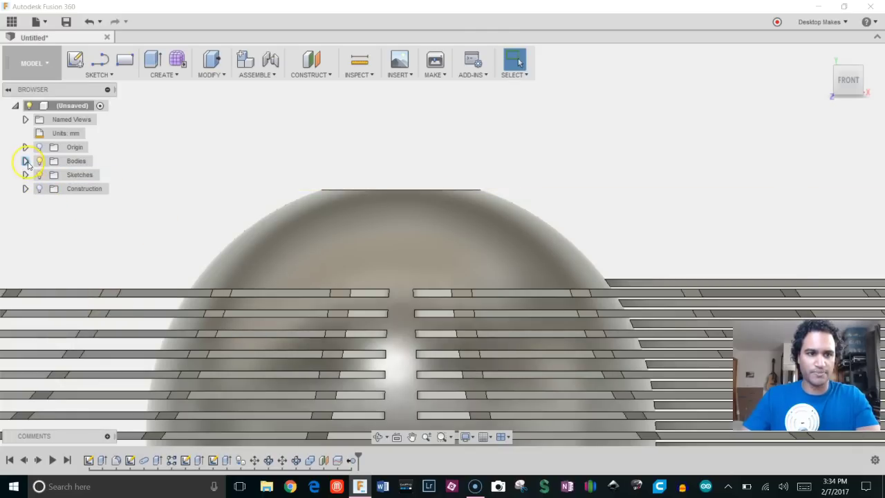
scroll(482, 197, "down", 3)
middle_click_drag(482, 198, 476, 336, "shift")
scroll(487, 275, "down", 2)
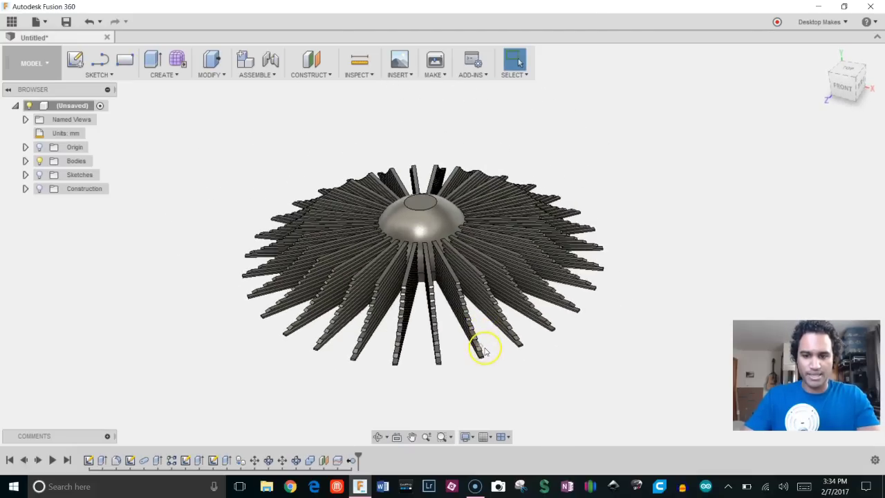
Step: Send the finished body to Simplify3D for 3D printing with medium refinement and the Custom print utility
left_click(437, 80)
left_click(440, 87)
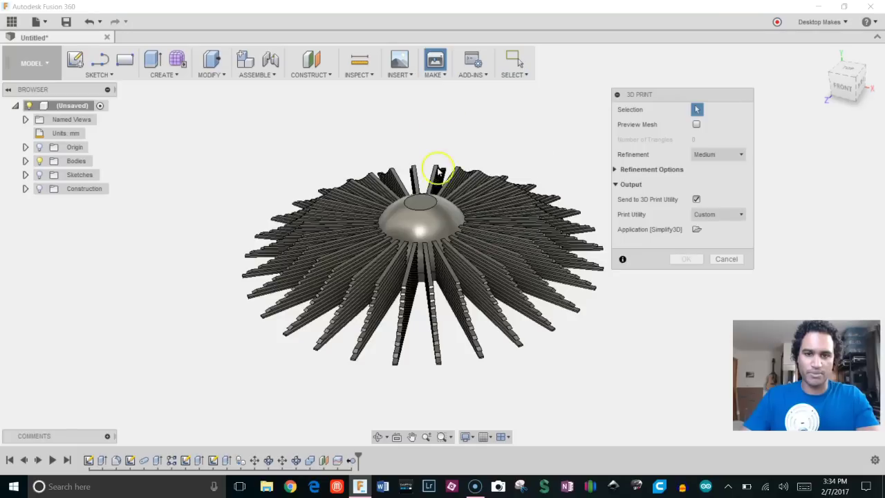
left_click(430, 205)
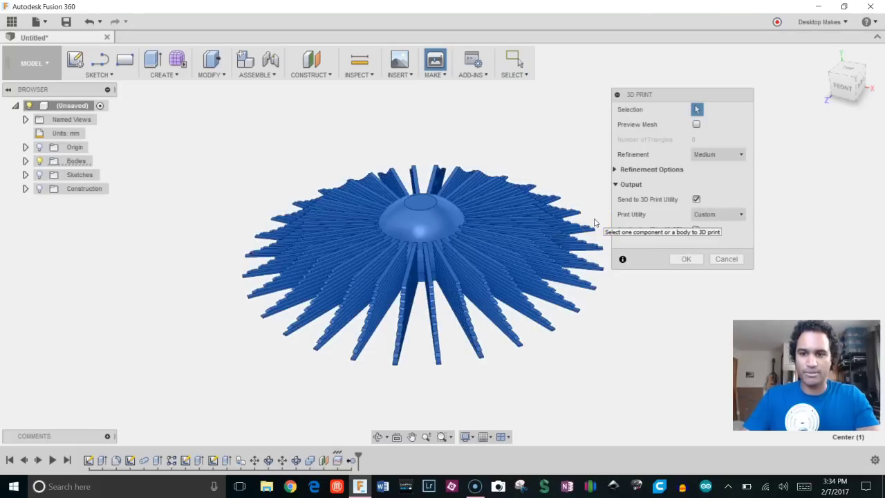
left_click(713, 214)
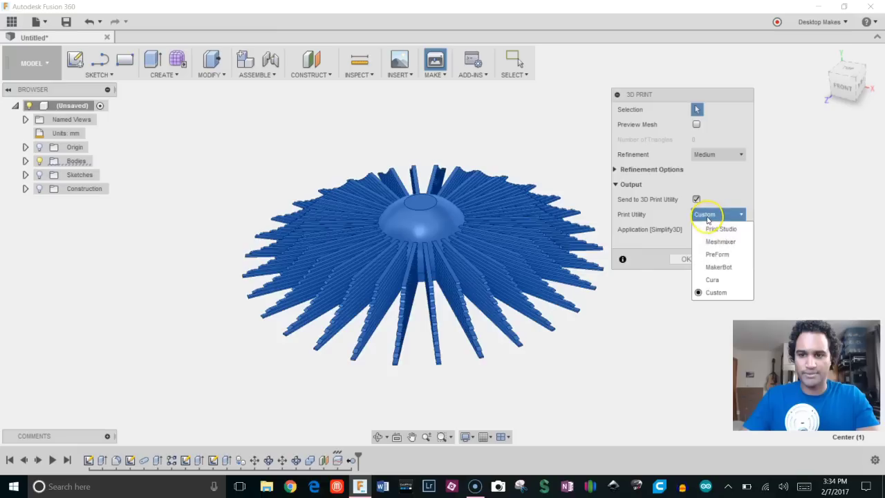
left_click(717, 293)
left_click(687, 260)
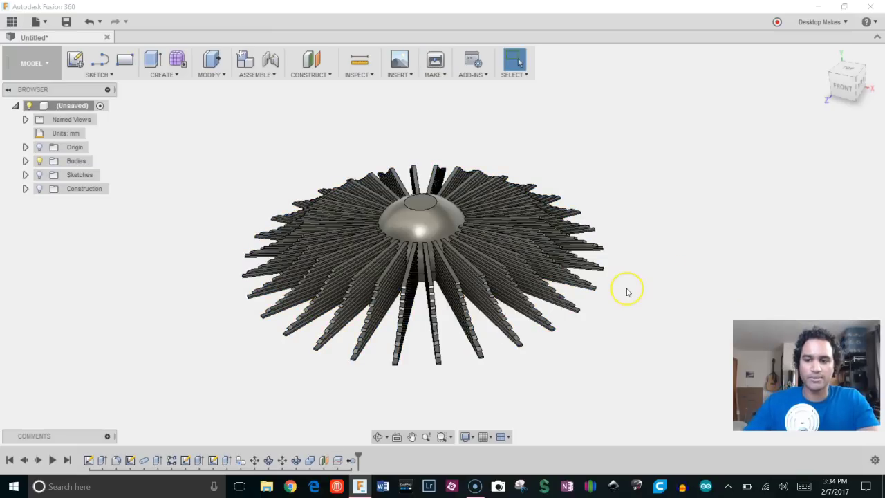
Step: Place the model on the print bed in Simplify3D with the dome's flat cut face down
scroll(489, 302, "up", 5)
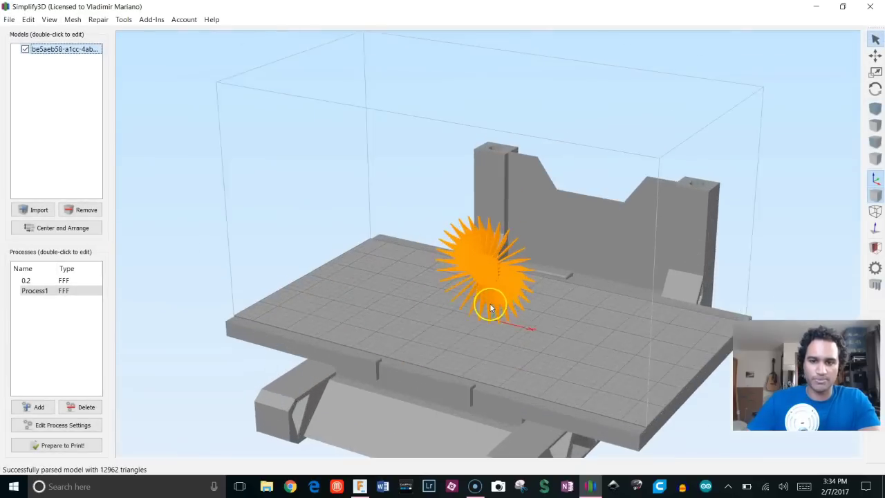
left_click_drag(500, 311, 135, 276)
left_click(27, 20)
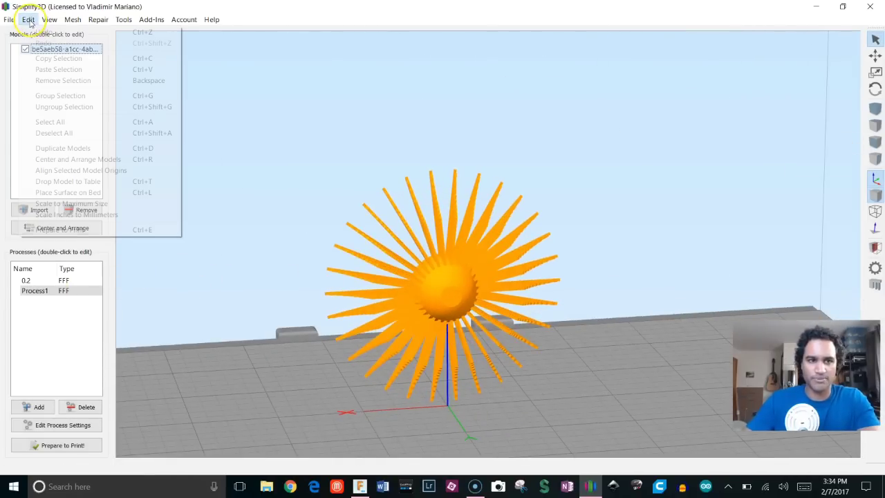
left_click(61, 192)
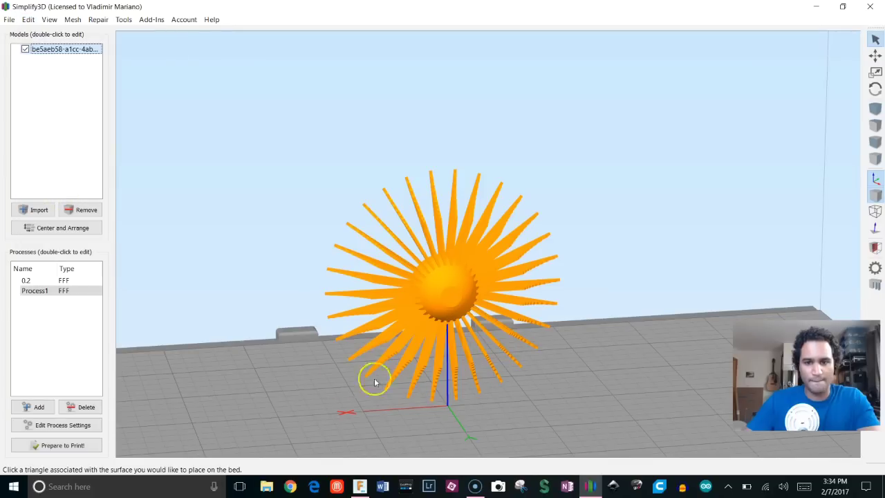
scroll(449, 297, "up", 3)
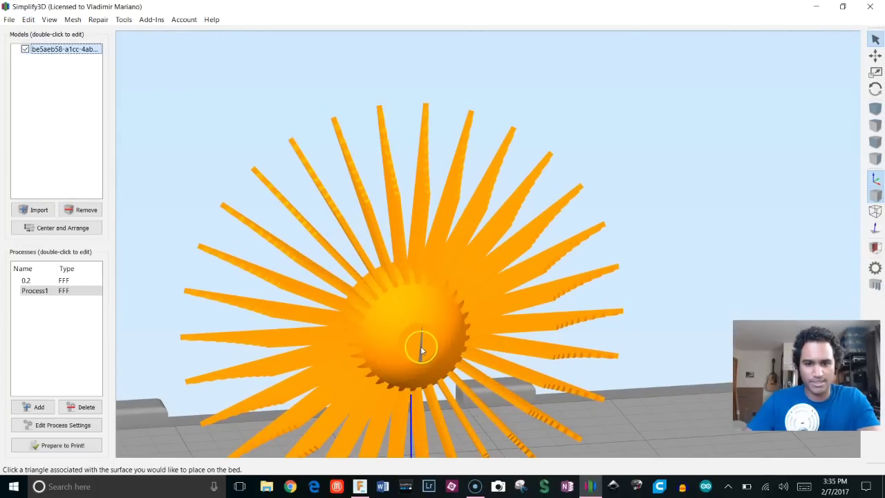
left_click(421, 351)
scroll(424, 339, "down", 5)
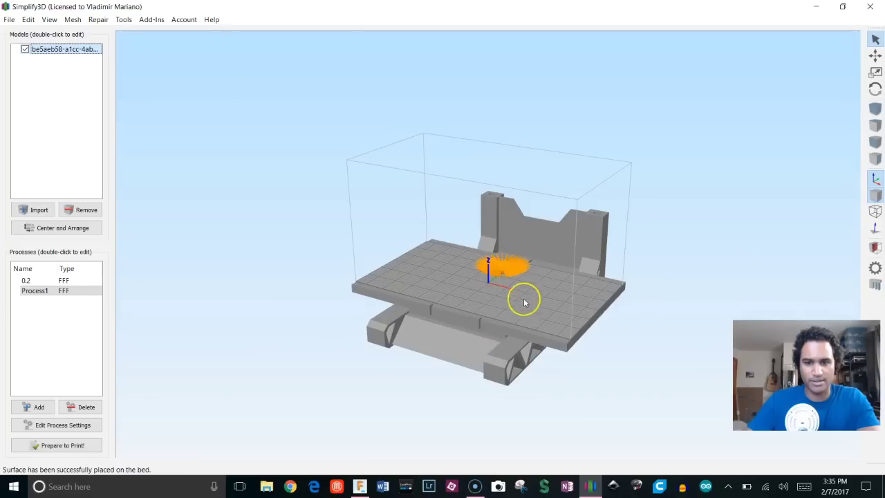
Step: Center and arrange the model on the print bed
scroll(524, 308, "up", 2)
scroll(534, 316, "up", 3)
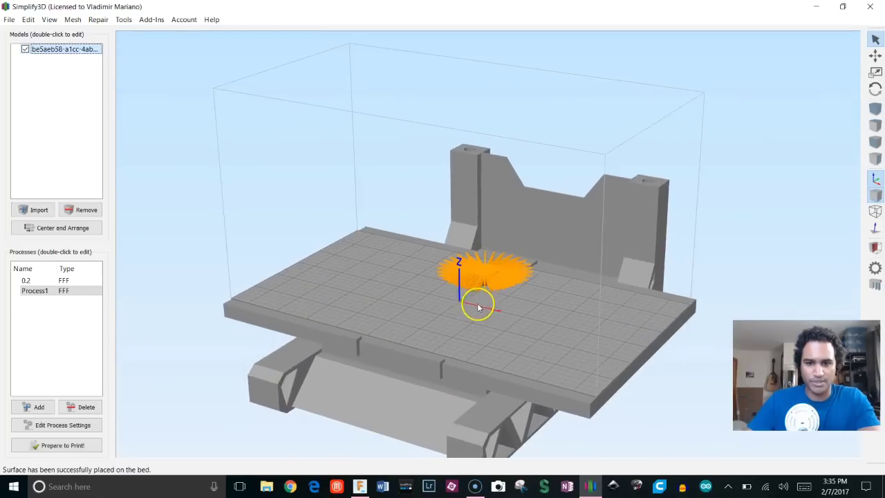
left_click(29, 20)
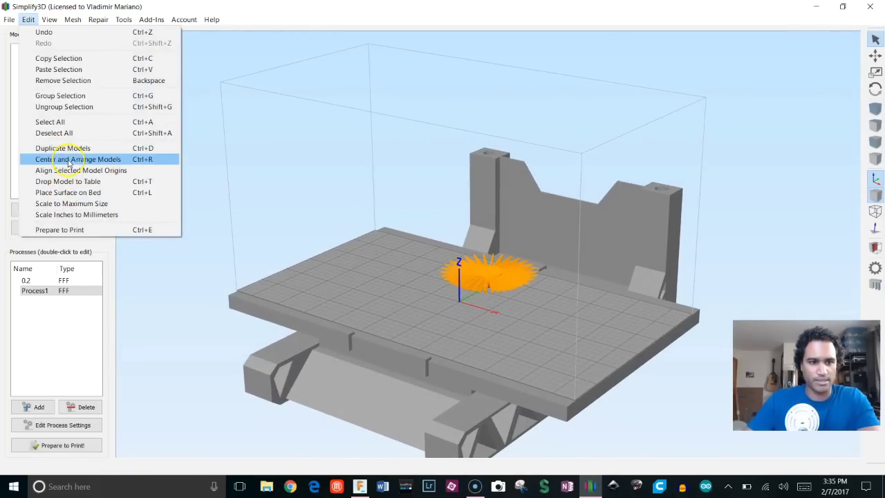
left_click(69, 161)
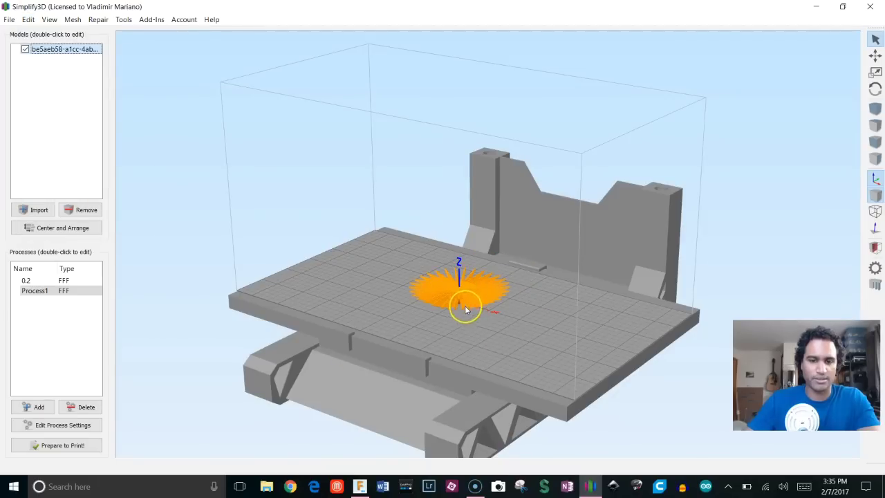
Step: Set the primary layer height of Process1 to 0.3 mm
double_click(41, 294)
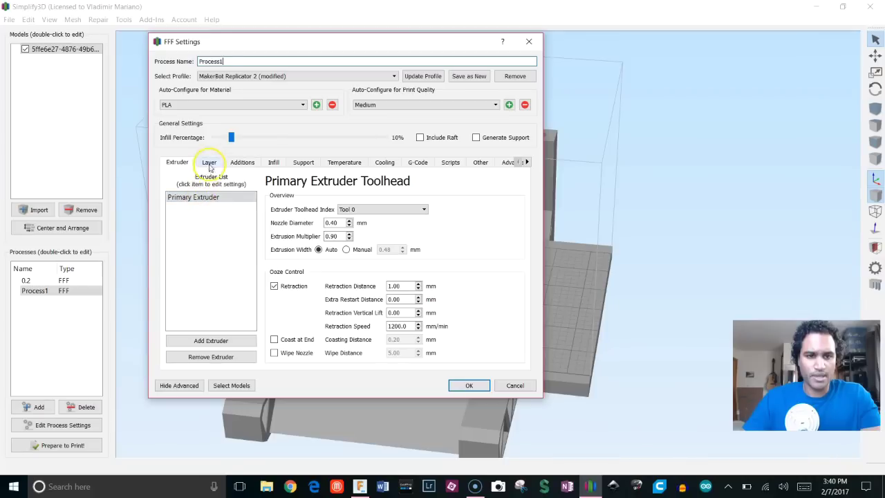
left_click(210, 162)
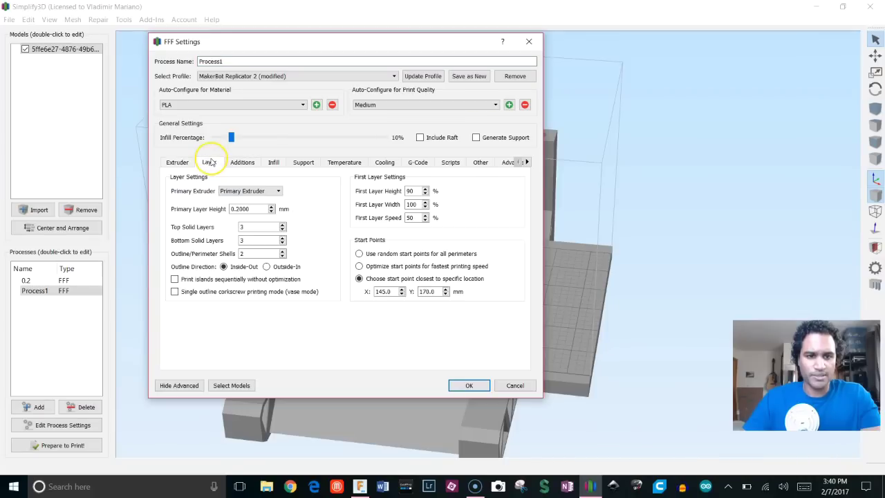
double_click(239, 209)
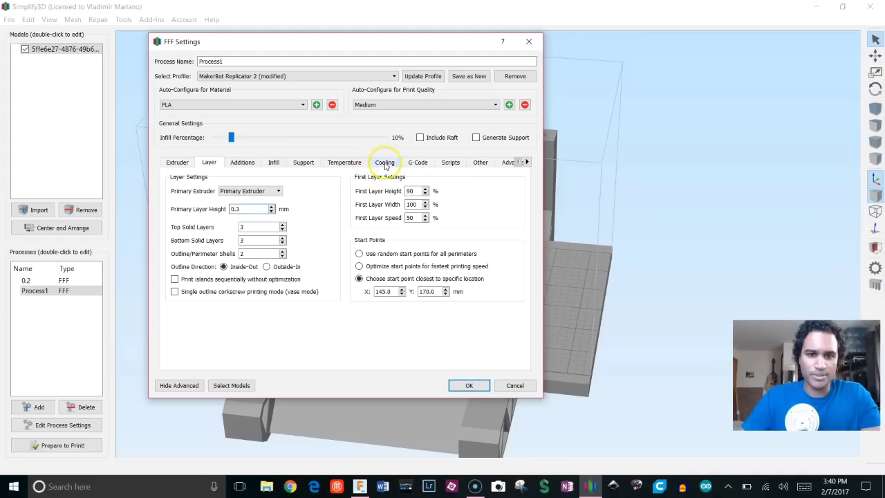
Step: Review the interior fill percentage and the per-layer fan speed setpoints of Process1
left_click(273, 163)
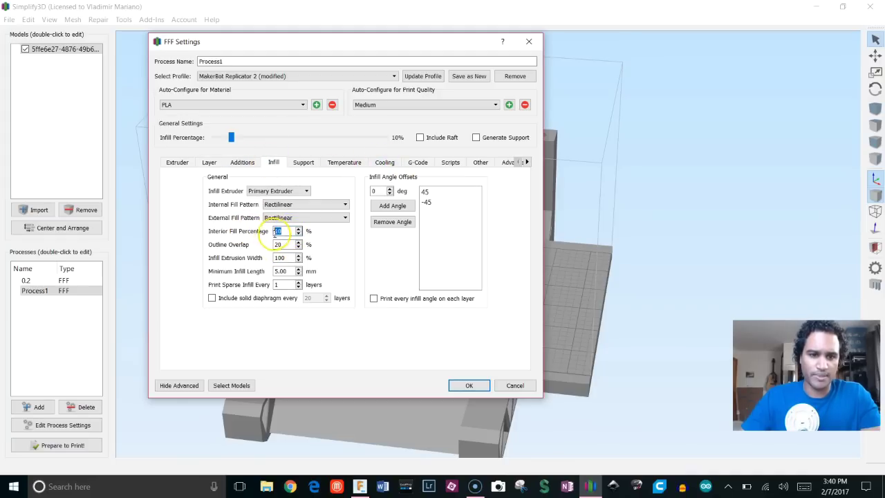
left_click(383, 163)
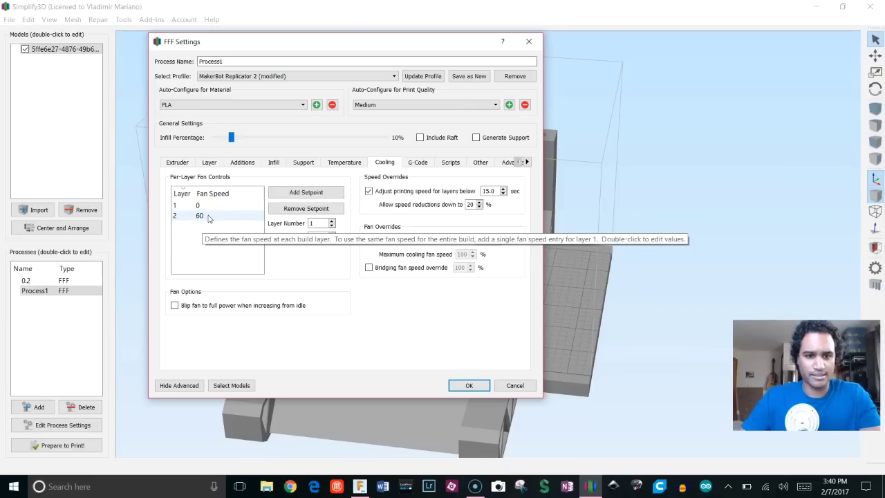
mouse_move(222, 284)
left_mouse_down()
mouse_move(200, 253)
mouse_move(213, 239)
left_mouse_up()
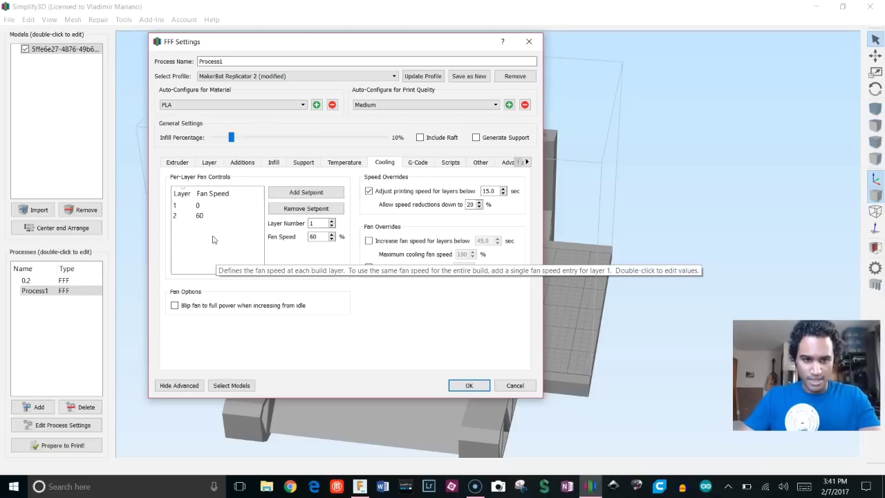
double_click(210, 219)
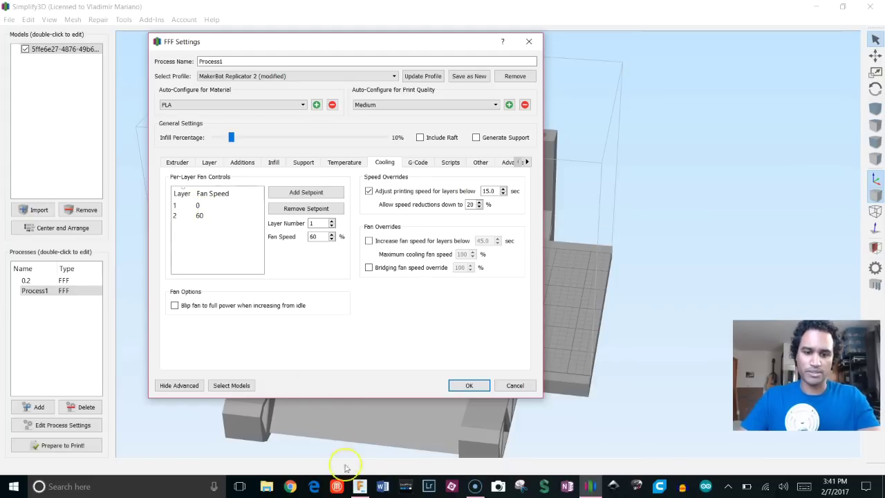
Step: Switch to Fusion 360 and measure the distance from the dome's flat cut face to the nearest bar's face
left_click(360, 487)
middle_click_drag(451, 270, 367, 72, "shift")
left_click(367, 71)
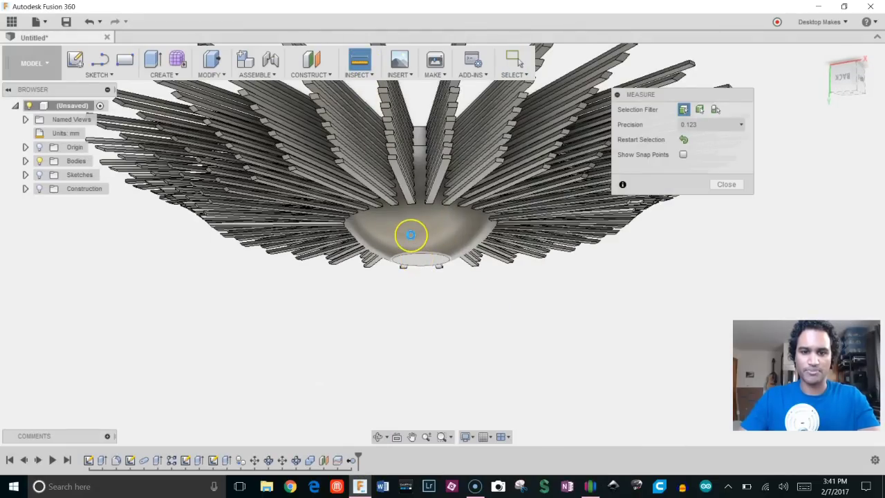
left_click(410, 236)
scroll(401, 197, "up", 5)
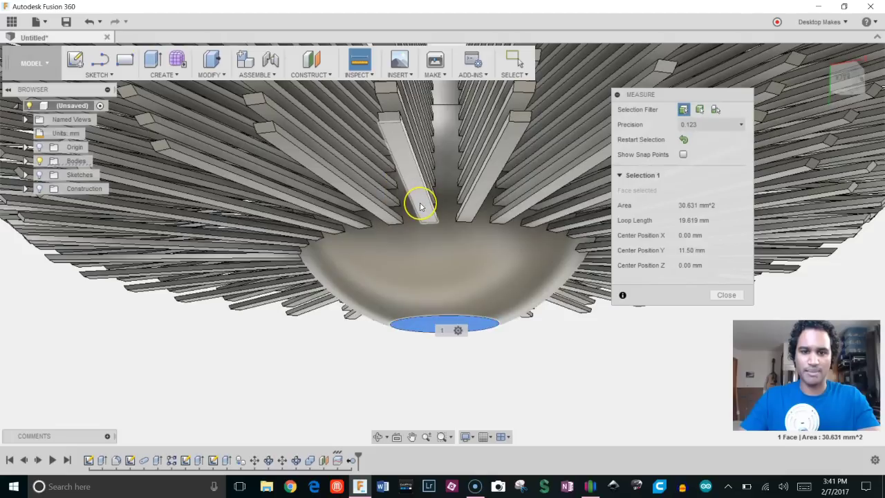
left_click(419, 203)
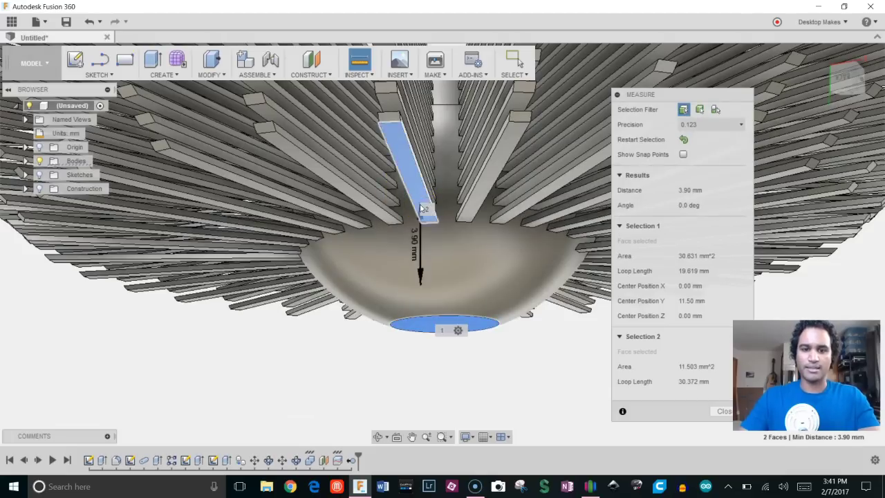
left_click(704, 189)
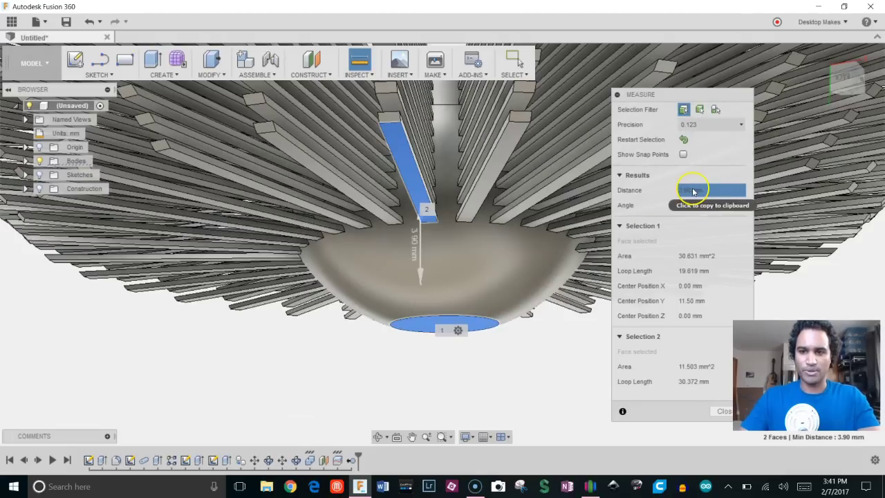
Step: Return to Simplify3D and divide 3.9 by 0.3 in Calculator to find the layer where the bars begin, closing Calculator when done
left_click(588, 487)
left_click(139, 487)
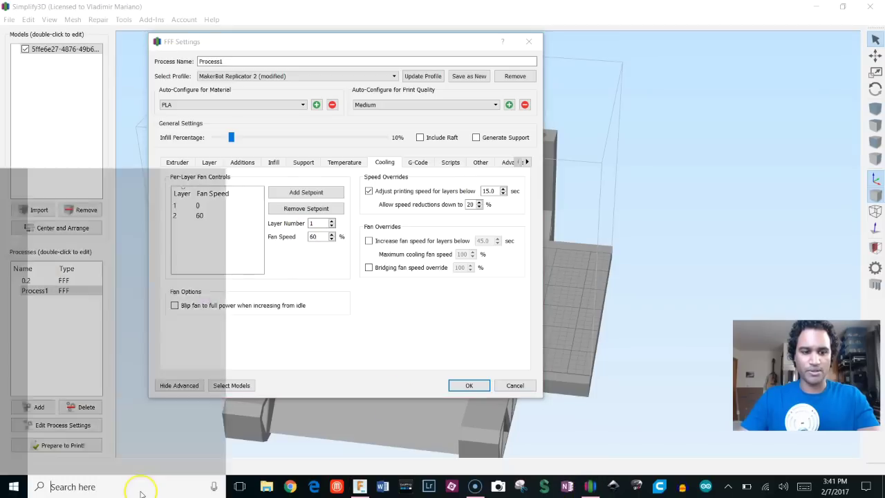
type("calc")
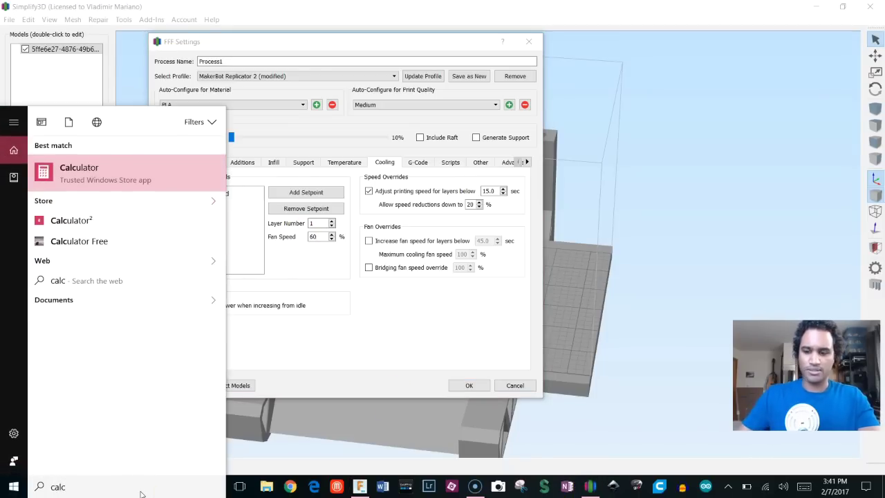
key("Return")
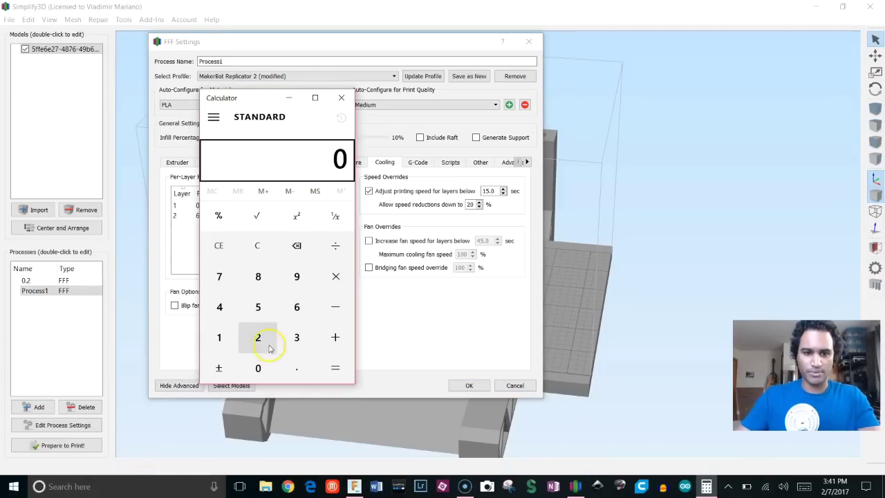
left_click(292, 343)
left_click(297, 368)
left_click(296, 276)
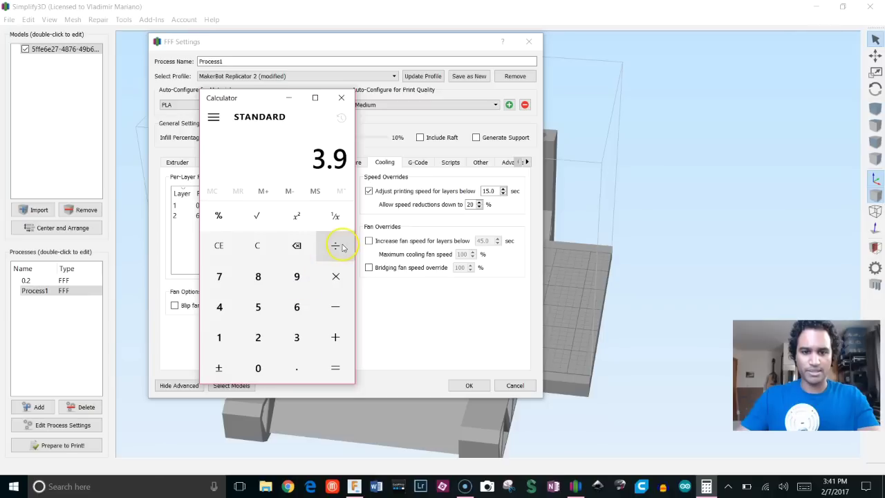
left_click(258, 368)
left_click(297, 368)
left_click(294, 323)
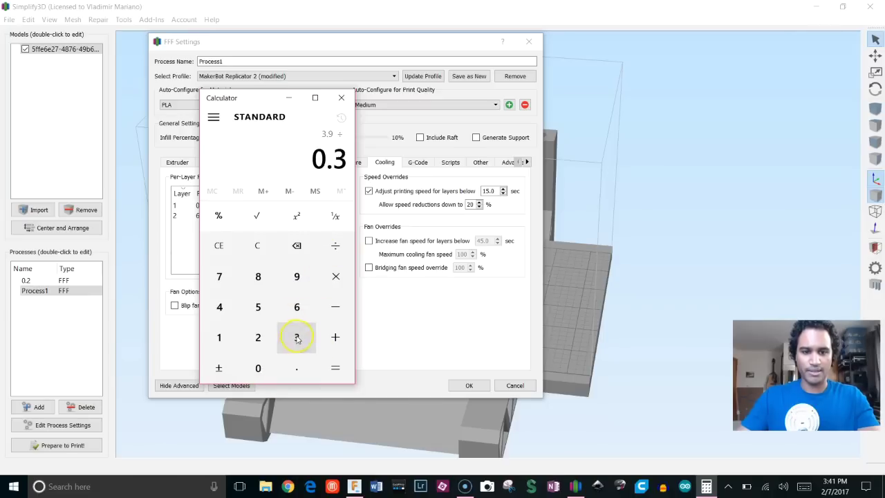
left_click(330, 364)
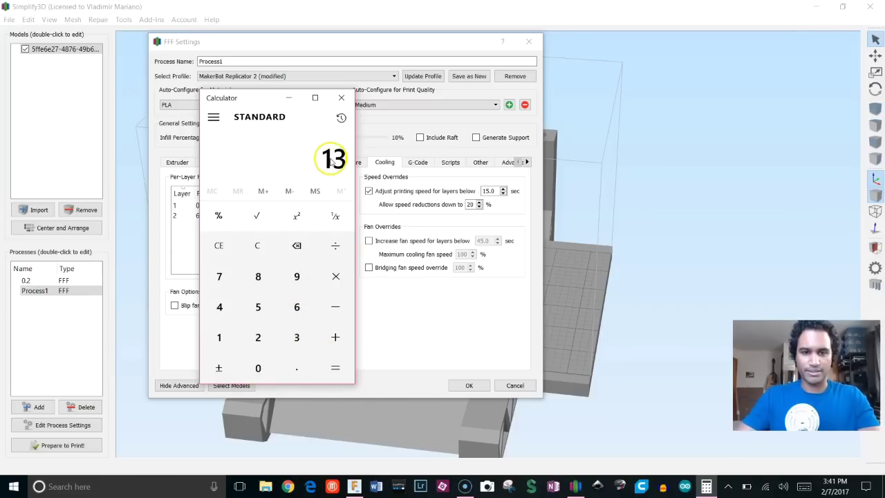
left_click(341, 97)
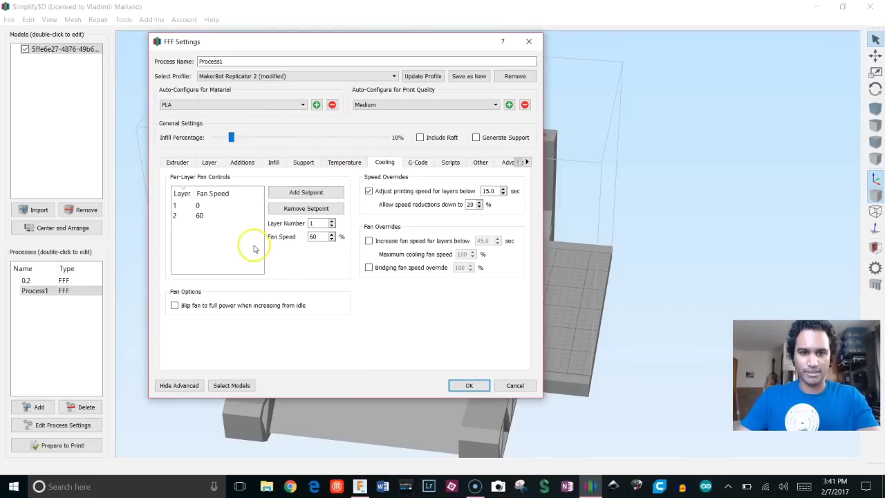
Step: Add a per-layer fan setpoint to Process1 and set the last setpoint to layer 13 with fan speed 0
left_click(307, 193)
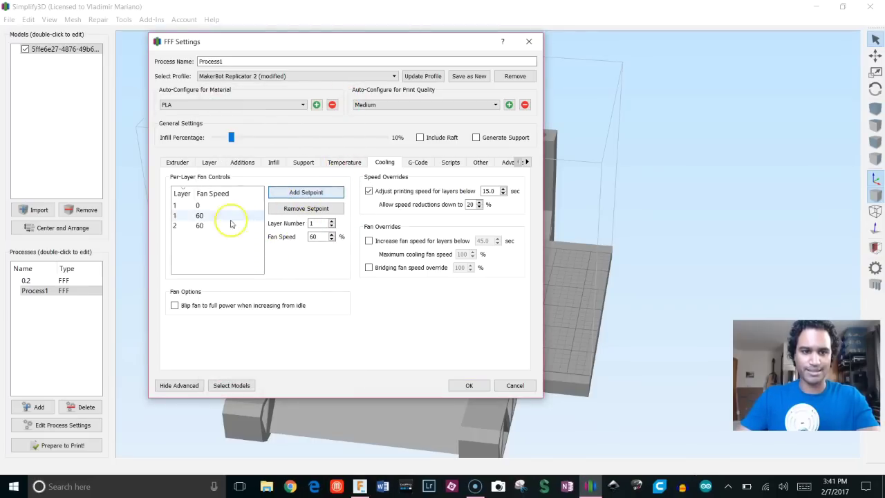
left_click(176, 228)
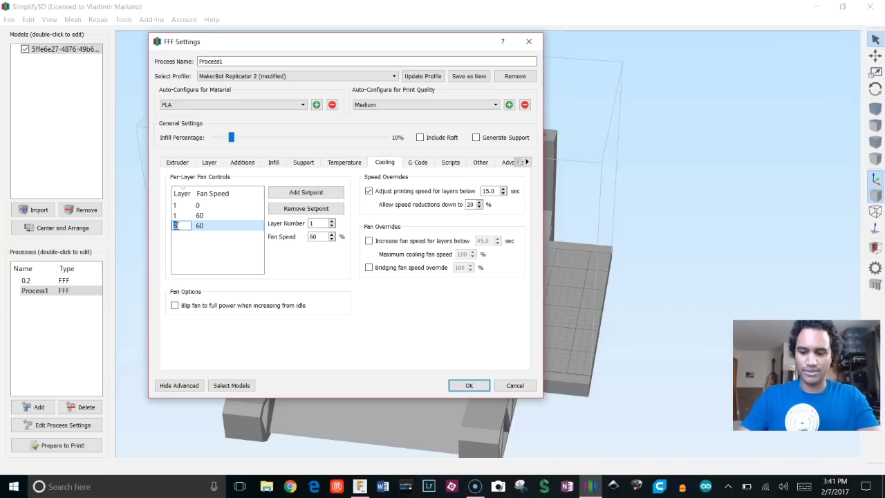
double_click(207, 228)
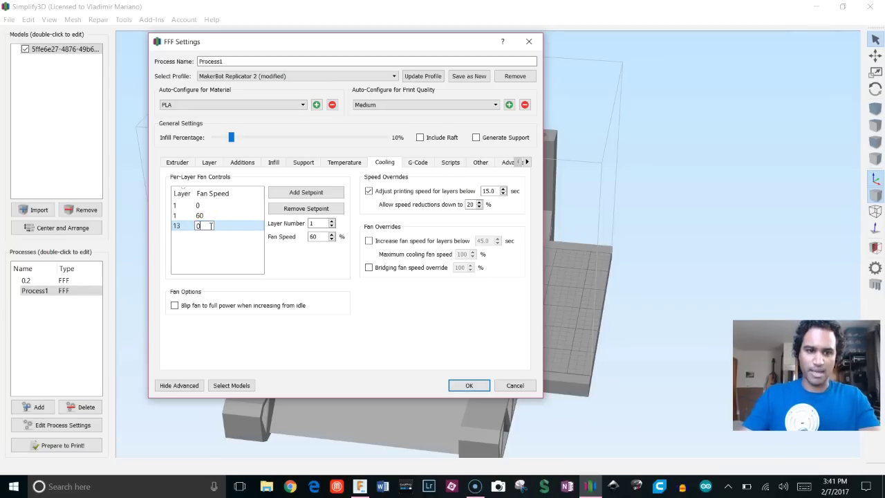
key("Return")
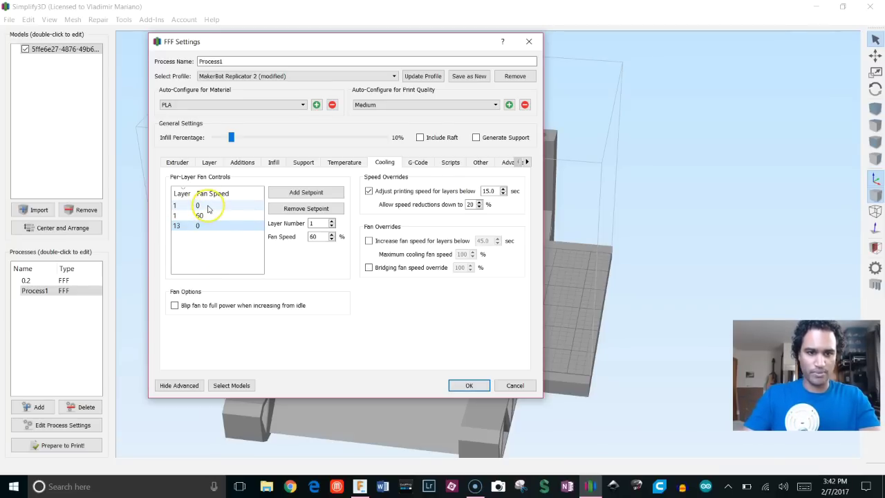
Step: Set the middle 60% fan setpoint to layer 2 and accept the Process1 settings
left_click(184, 217)
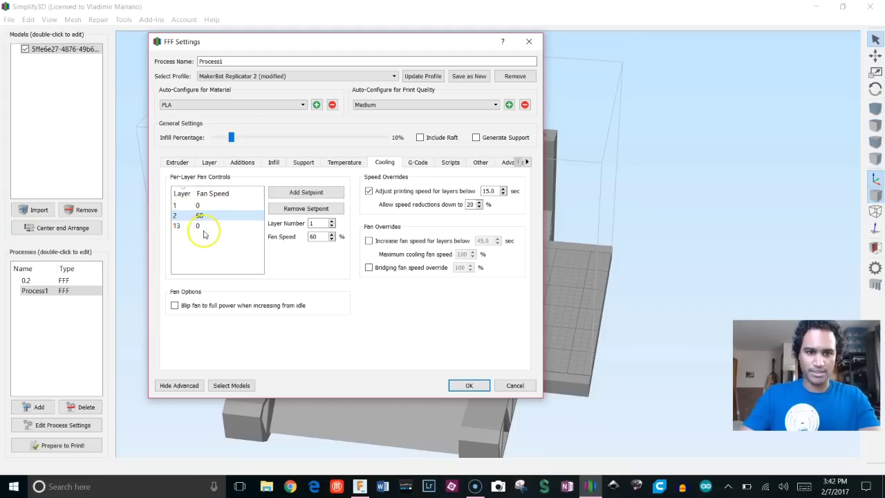
left_click(182, 231)
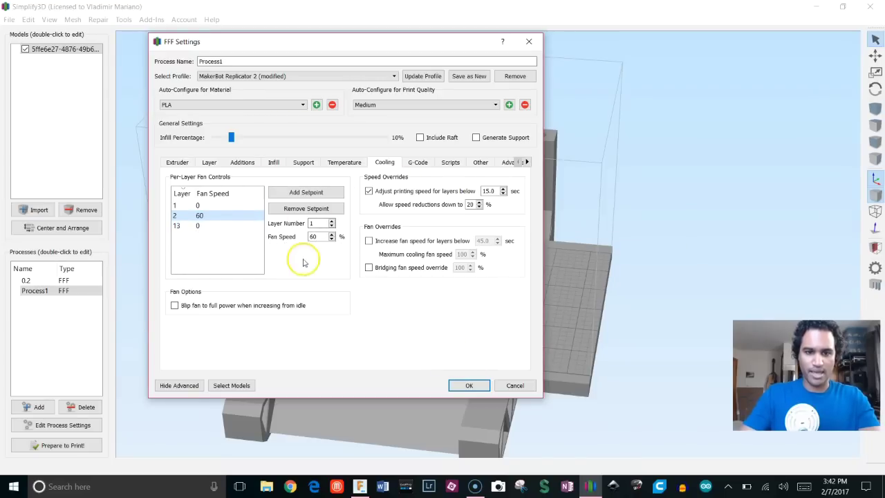
left_click(465, 385)
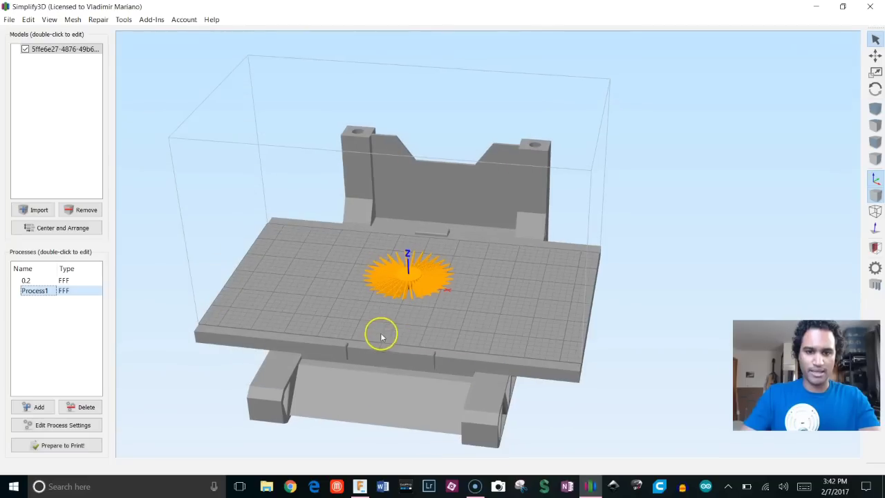
Step: Prepare the model for printing using only Process1 to generate the toolpath preview
key("Home")
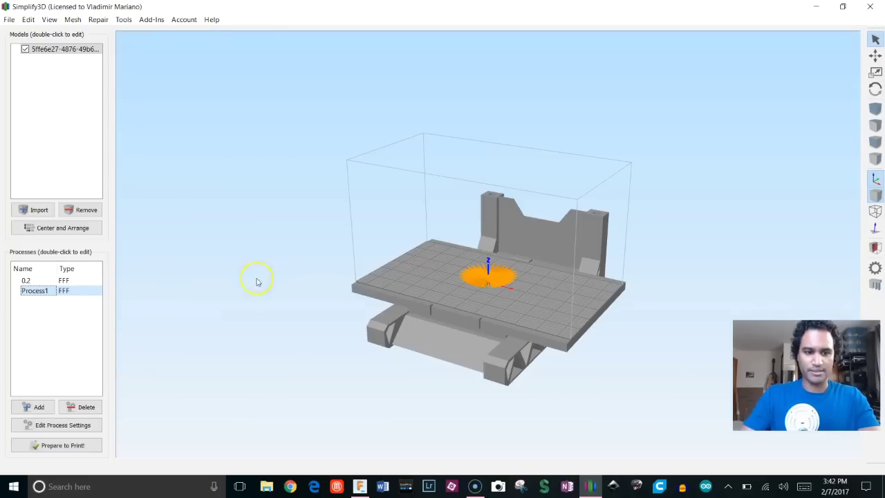
left_click(54, 447)
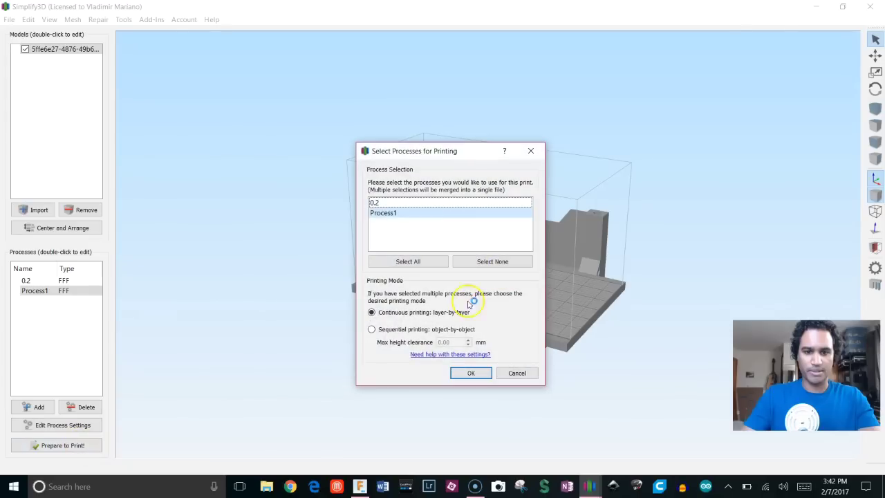
left_click(471, 373)
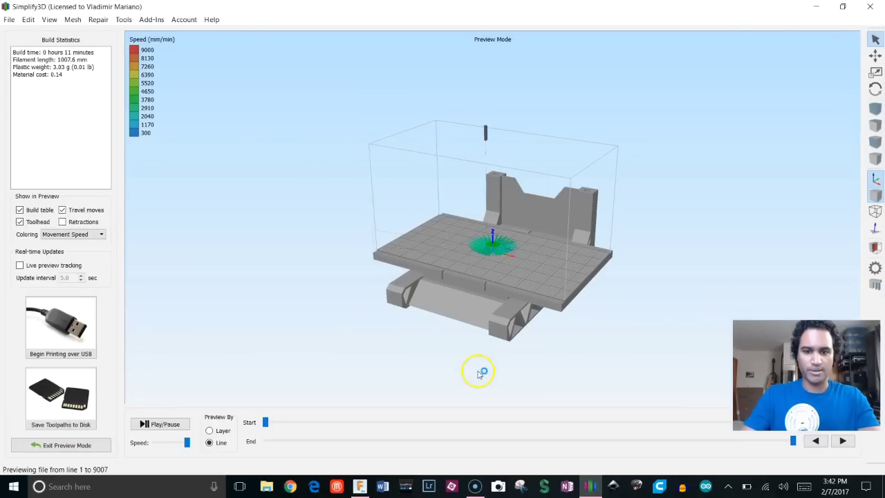
Step: Play the toolpath preview animation from the start to watch the first lines being printed
scroll(497, 267, "up", 2)
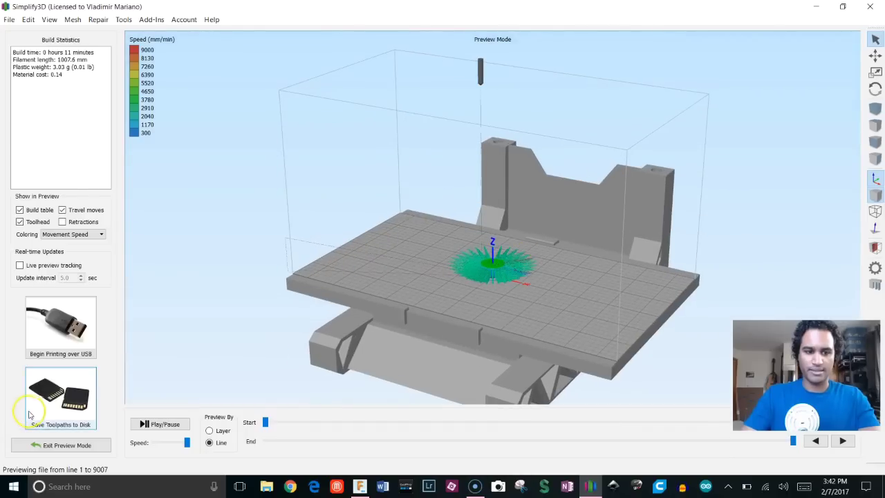
scroll(535, 290, "up", 3)
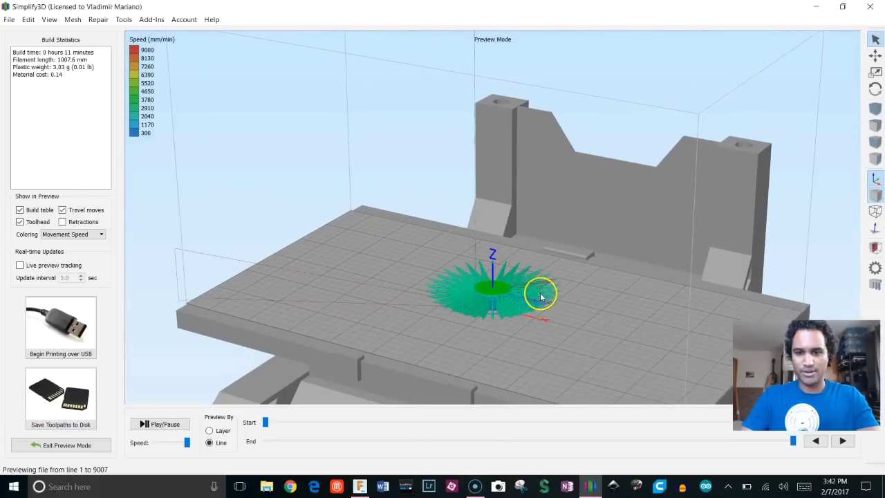
scroll(520, 294, "up", 3)
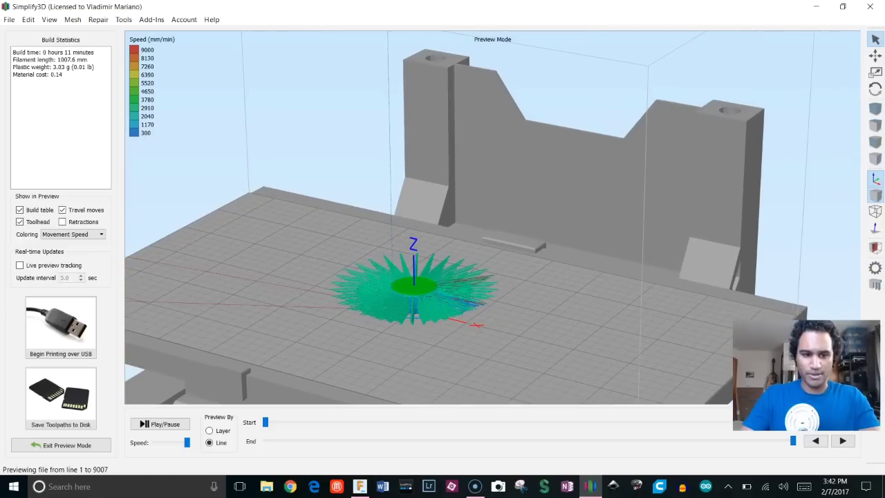
left_click(156, 424)
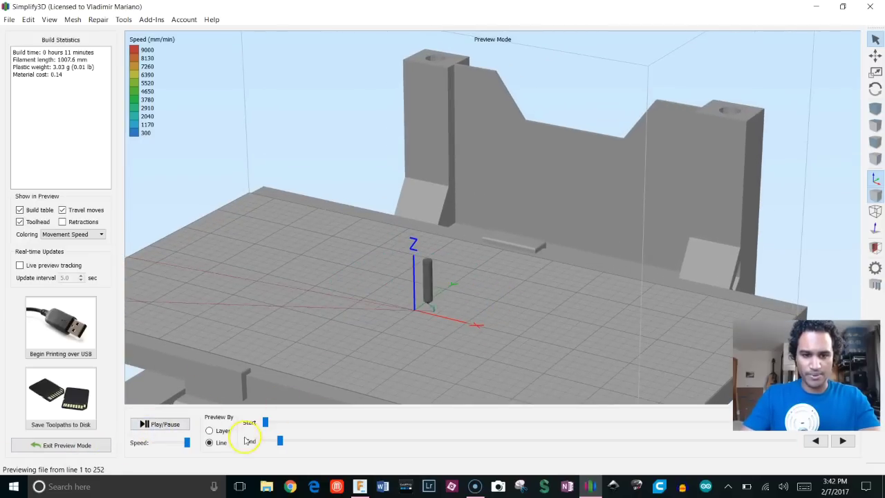
left_click_drag(340, 309, 362, 346)
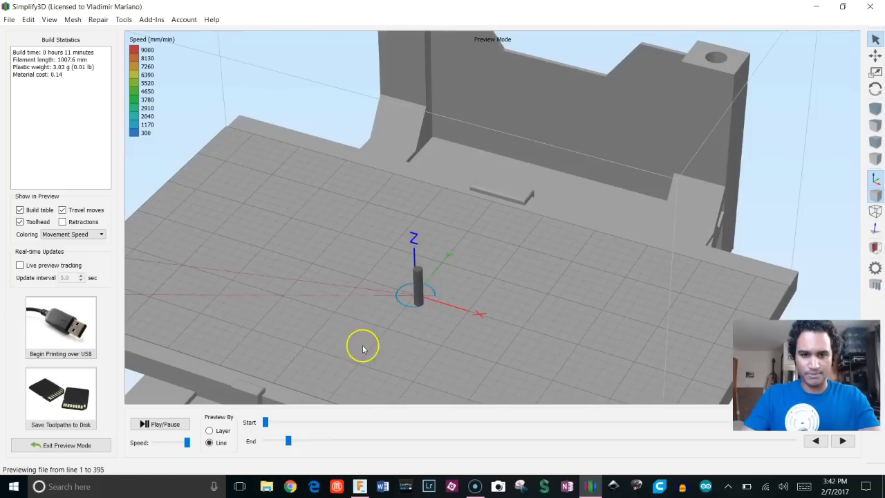
Step: Advance the toolpath preview to the radial bars and examine how they are laid down around the central disc
left_click_drag(296, 443, 474, 442)
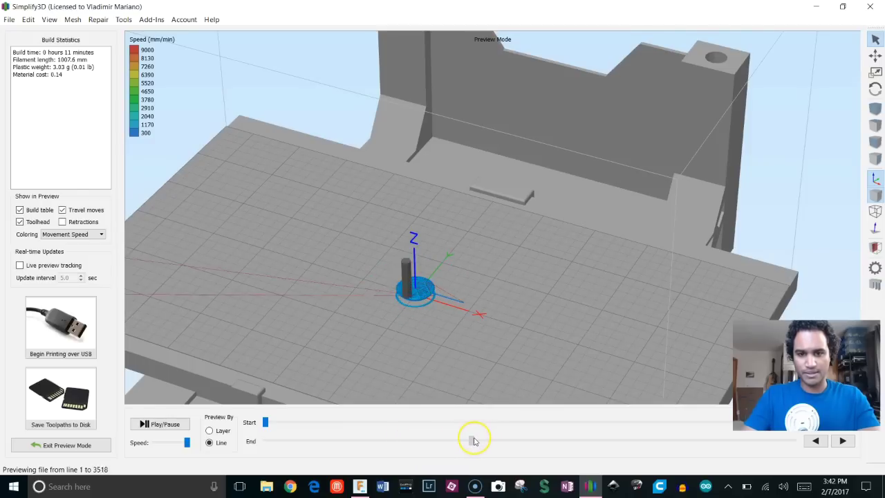
scroll(475, 330, "up", 5)
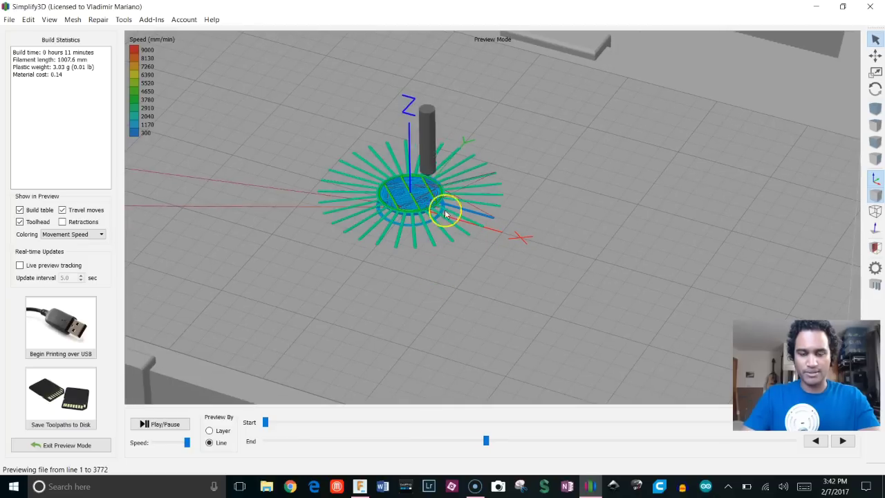
left_click_drag(431, 255, 447, 266)
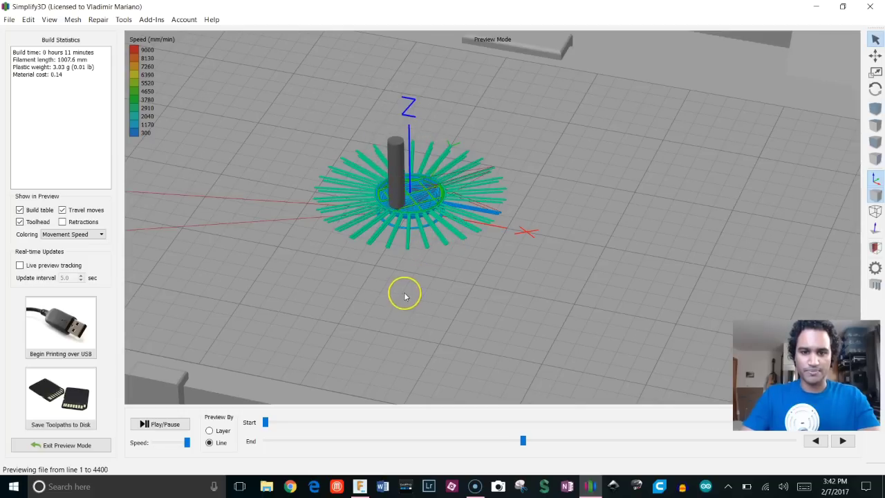
scroll(405, 296, "down", 3)
left_click_drag(409, 273, 421, 256)
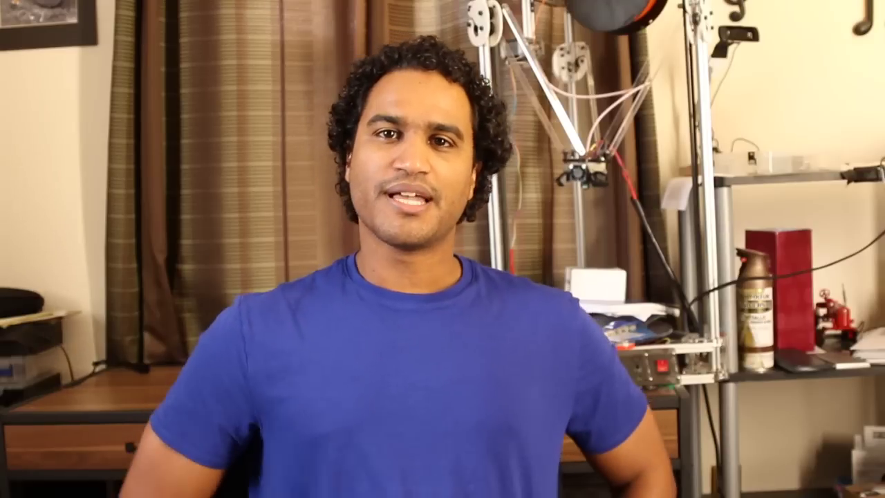